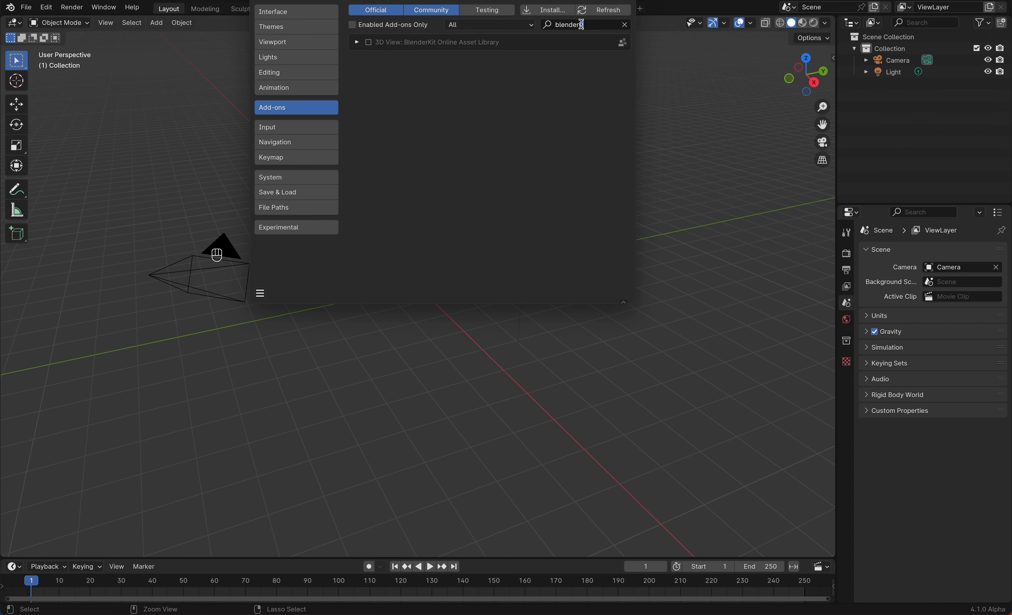
Enable the BlenderKit Online Asset Library add-on, dismiss its welcome dialog and close preferences
click(368, 42)
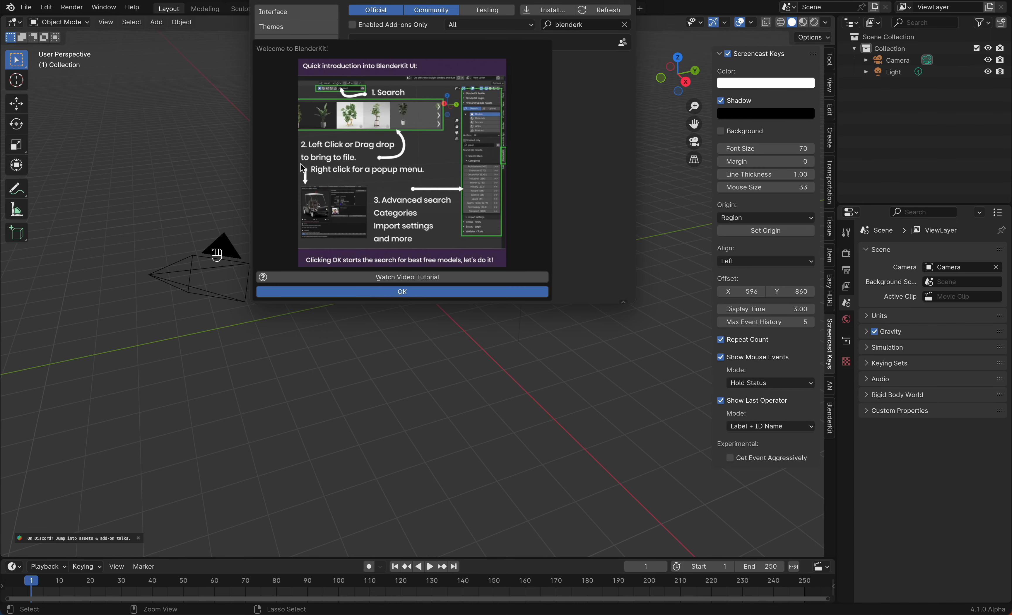
click(315, 291)
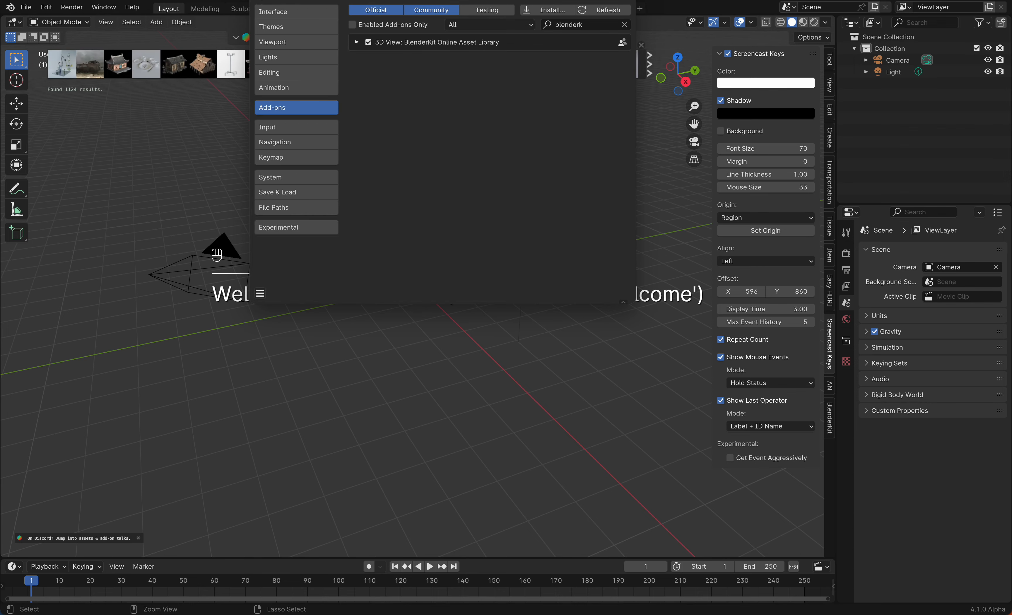
click(258, 1)
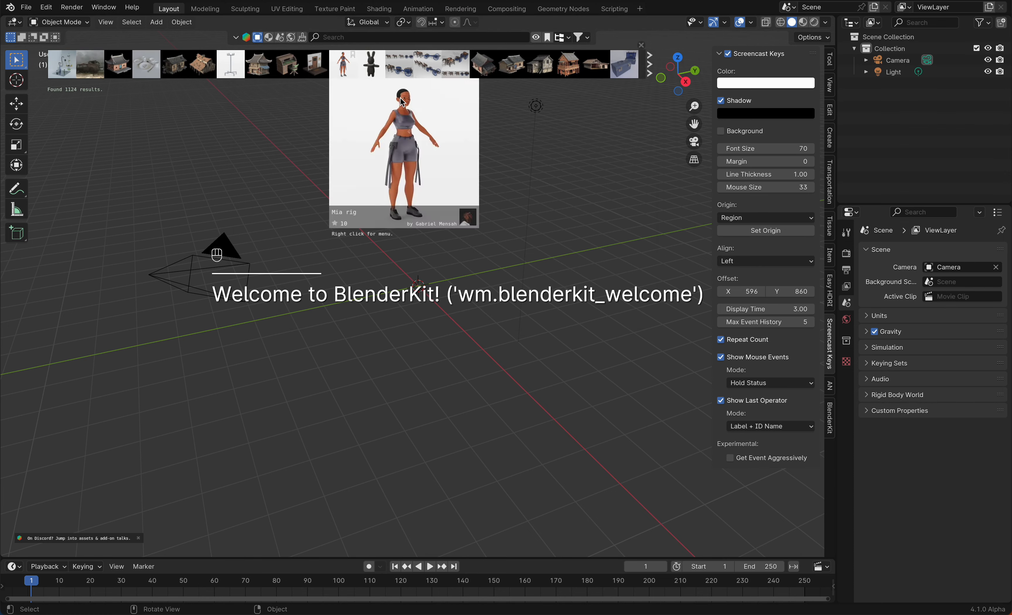
Search BlenderKit for "bullet" and add the Old Artillery Bullet model to the scene
click(589, 39)
click(526, 84)
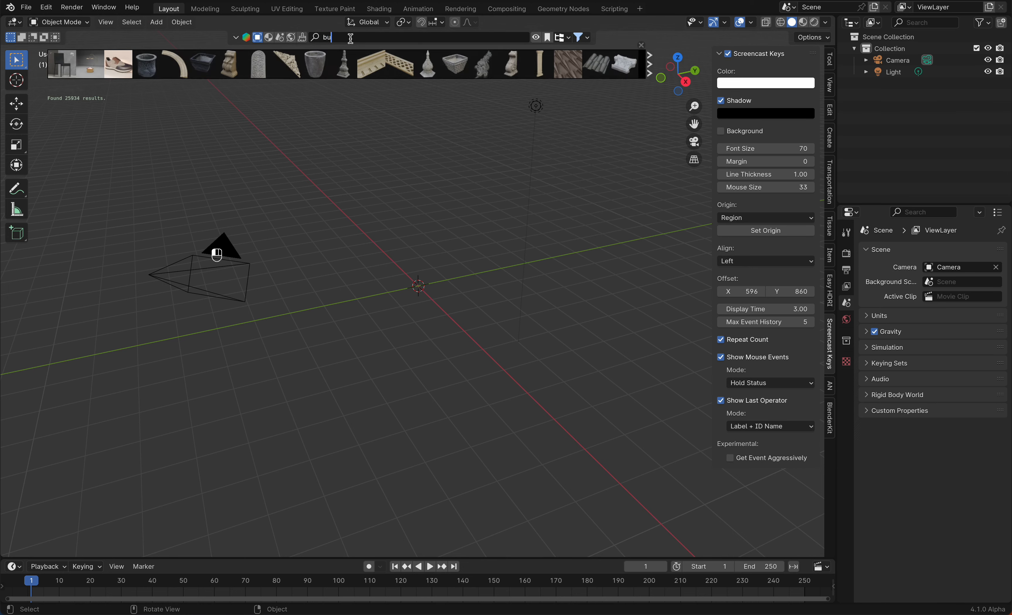
text(bullet)
key(Return)
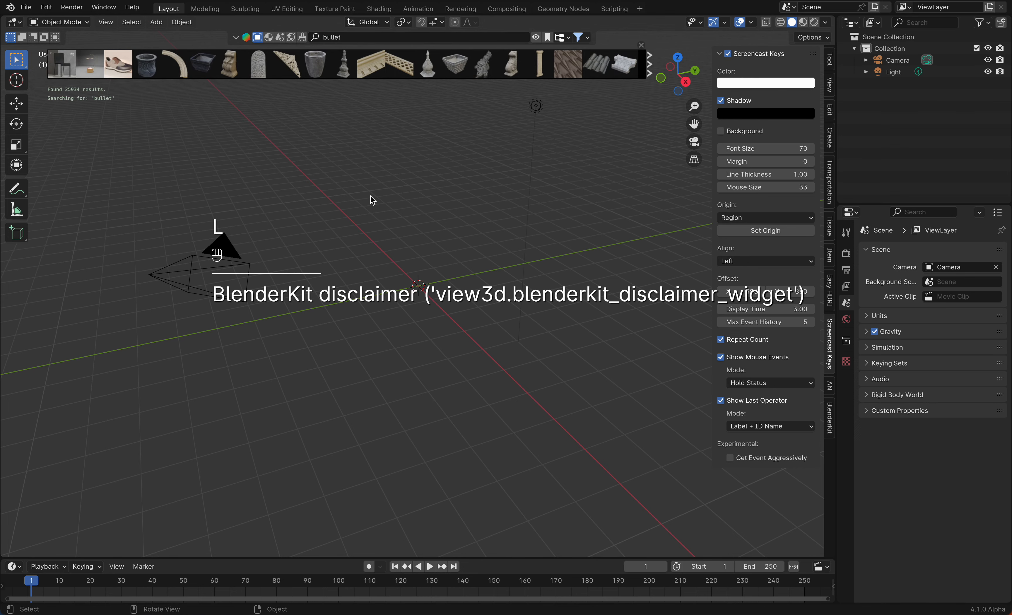
click(63, 67)
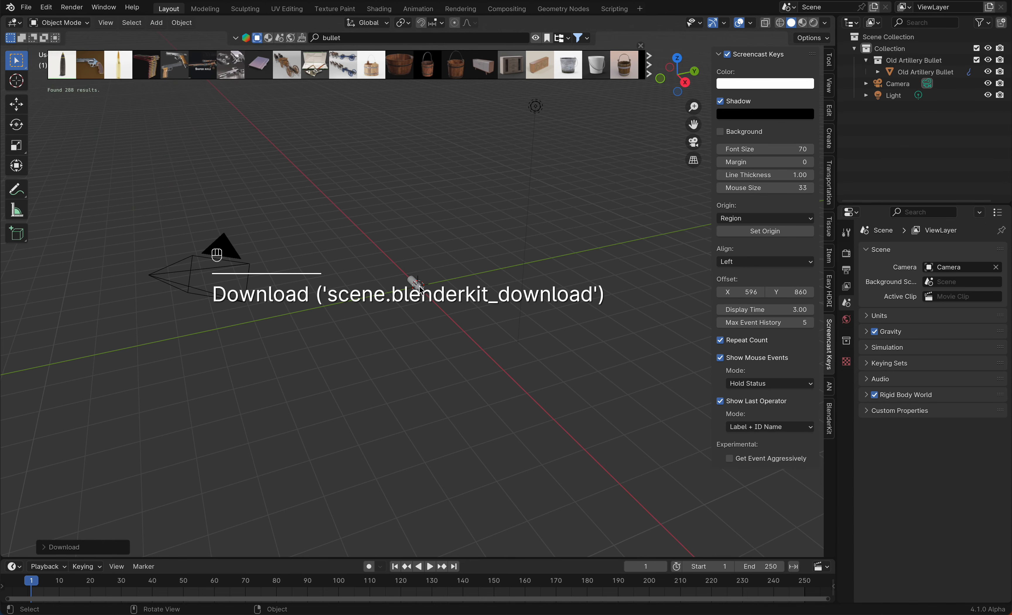
Search BlenderKit for "robot" and add the Robotic Arm model to the scene
click(344, 38)
text(robot)
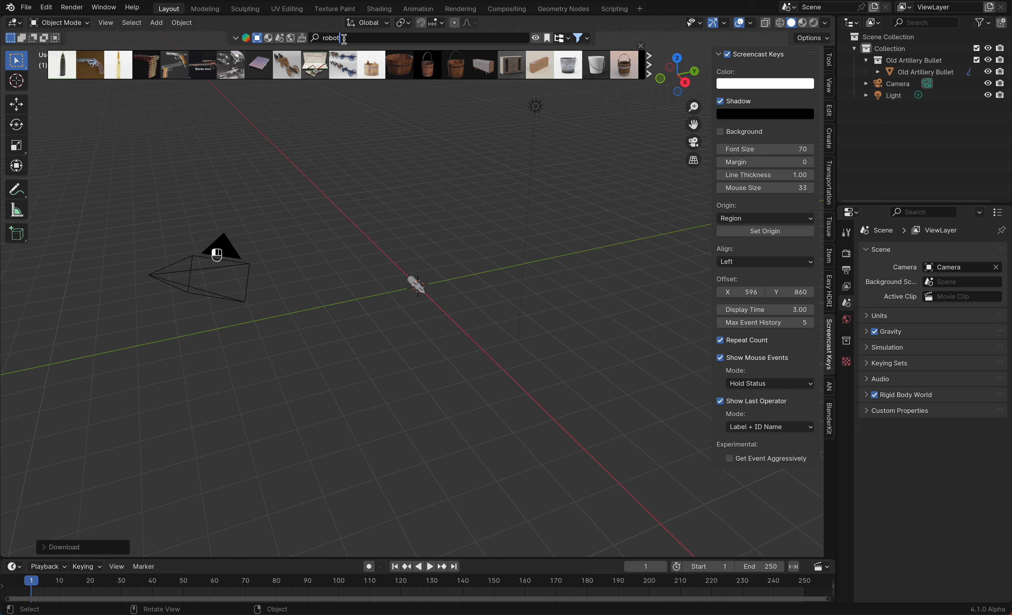
key(Return)
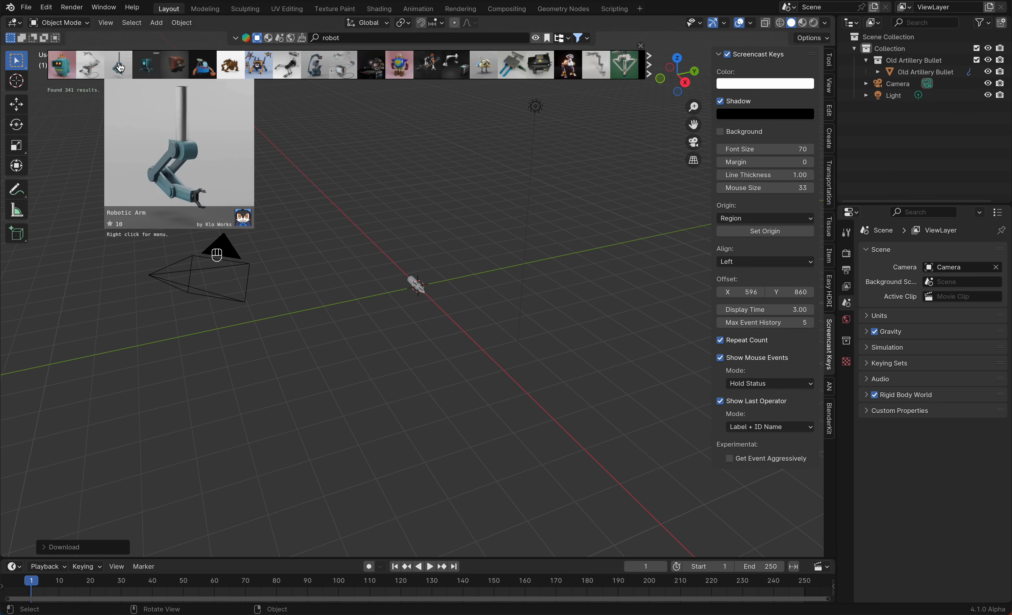
click(120, 66)
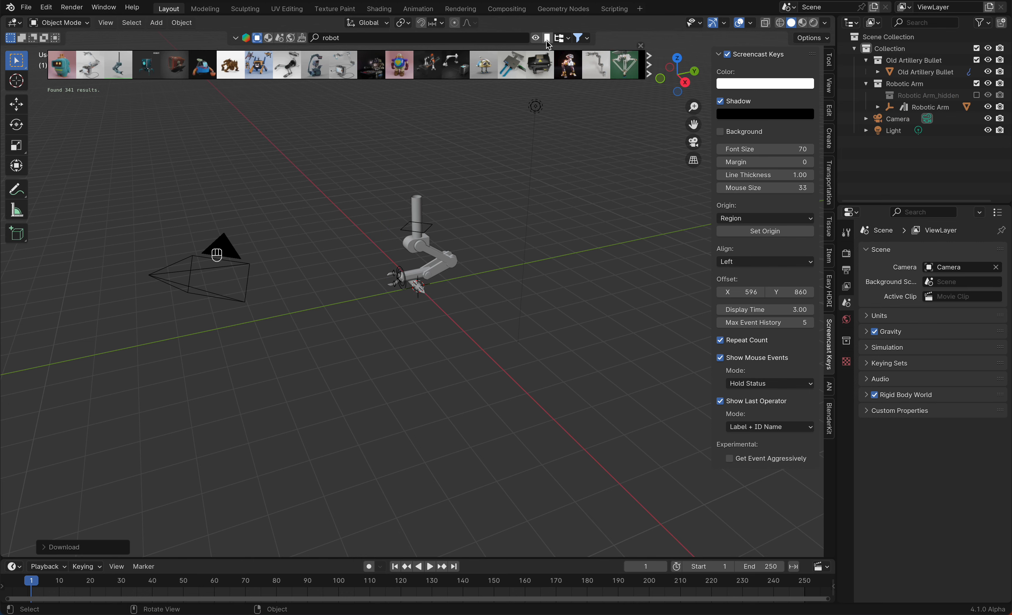
Hide the asset bar and disable the BlenderKit add-on in preferences
click(535, 38)
key(super+comma)
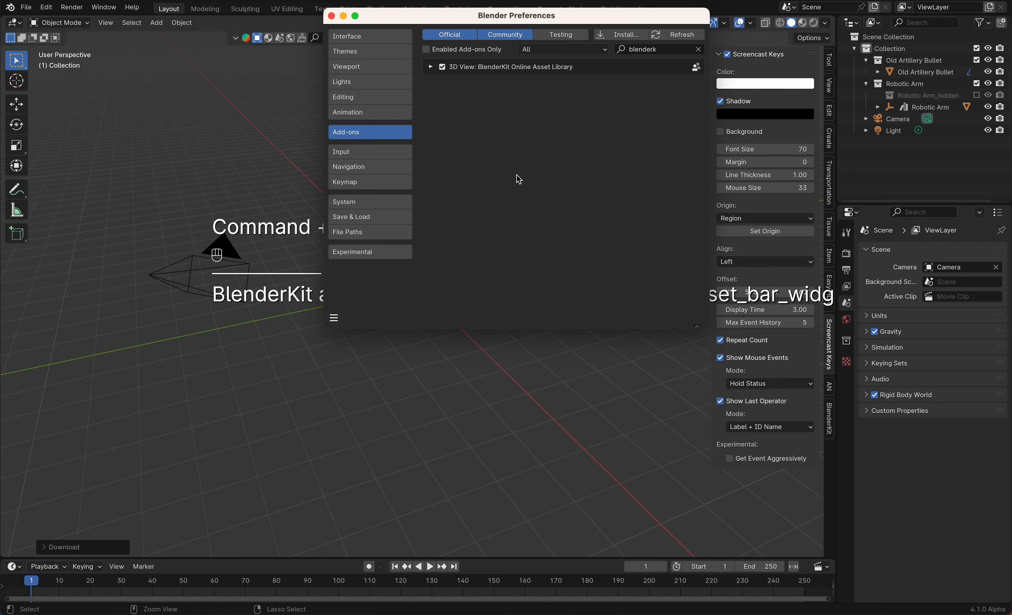
click(442, 68)
click(331, 16)
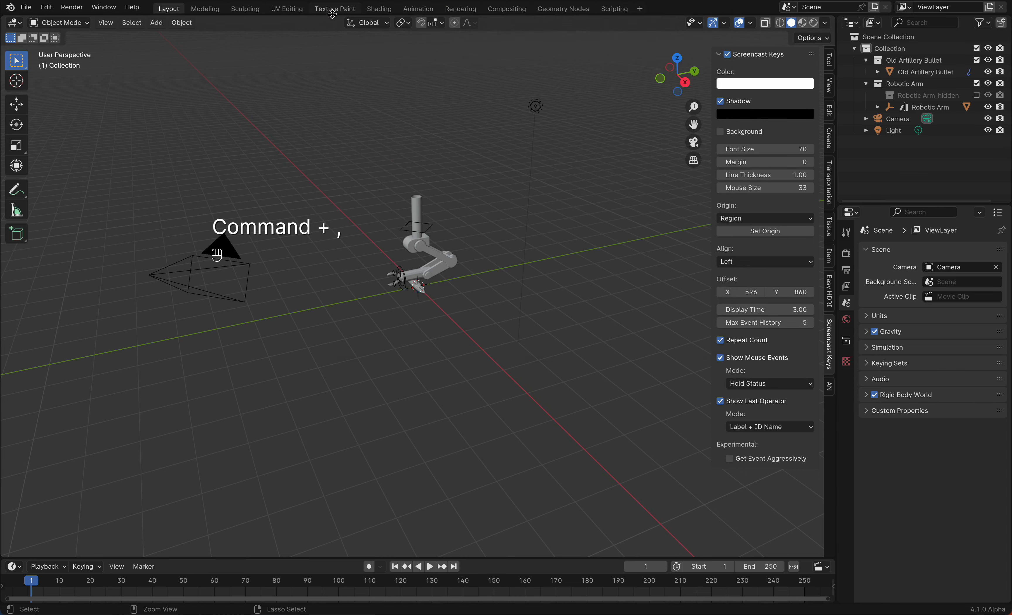
Align the active camera to a close-up view of the bullet and the arm's gripper
scroll(428, 266, left, 10)
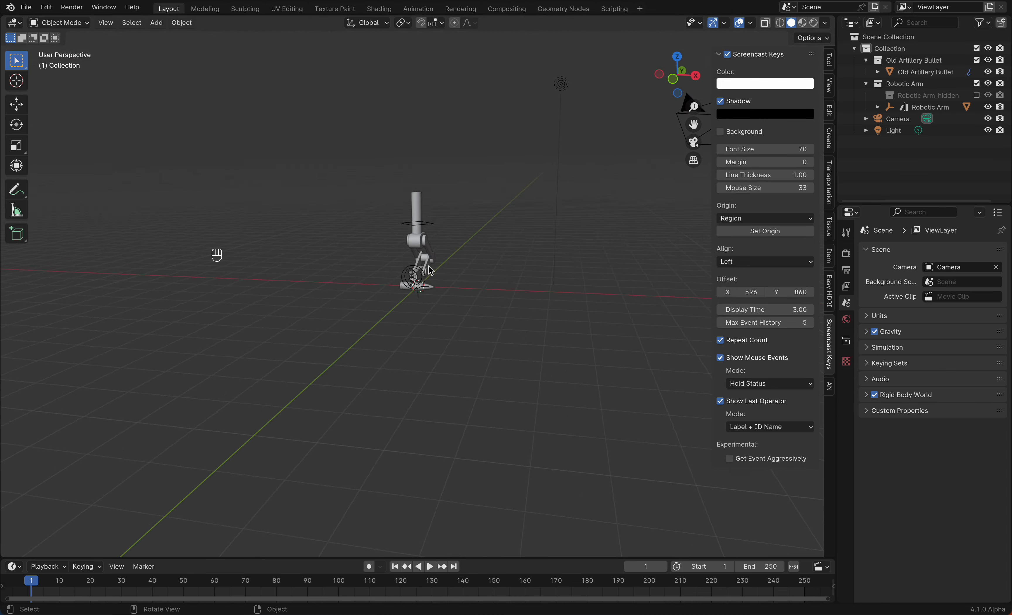
shift+scroll(429, 266, down, 3)
super+scroll(429, 267, up, 5)
shift+scroll(429, 267, down, 3)
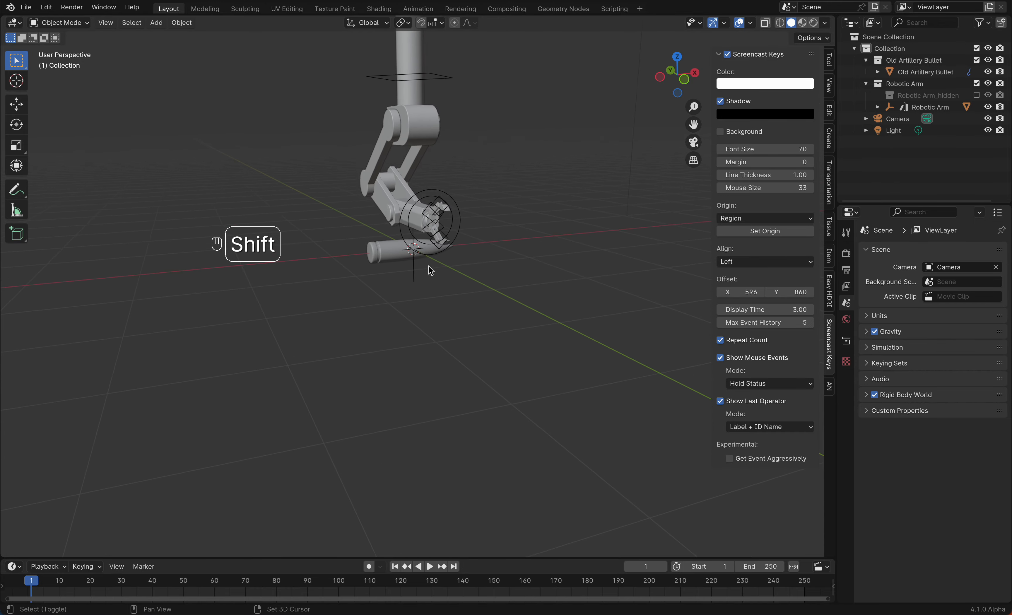
click(429, 266)
super+scroll(397, 264, up, 5)
shift+scroll(395, 260, left, 3)
super+scroll(396, 260, up, 4)
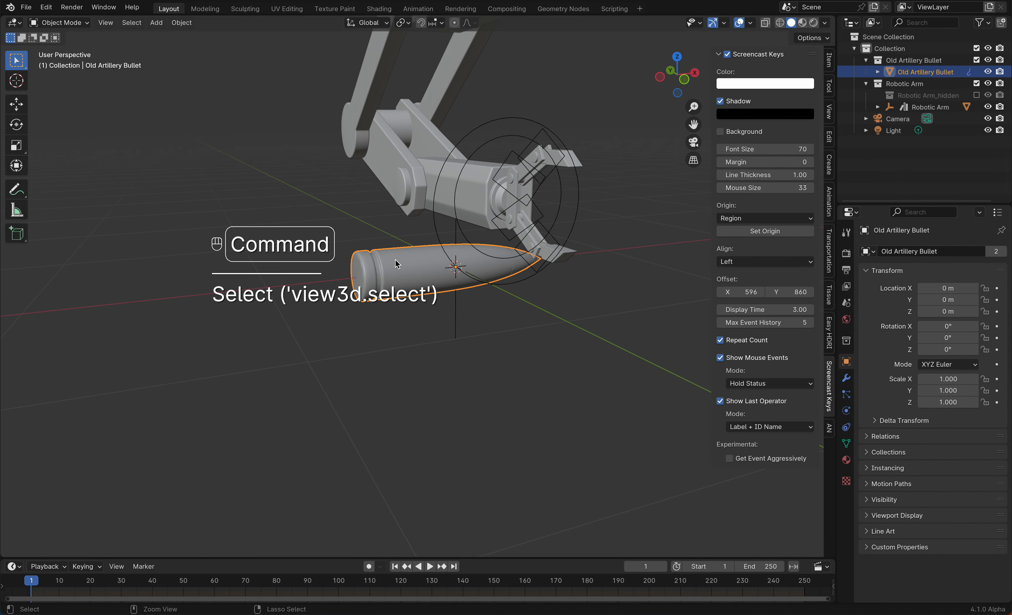
shift+scroll(395, 260, right, 2)
key(ctrl+KP_0)
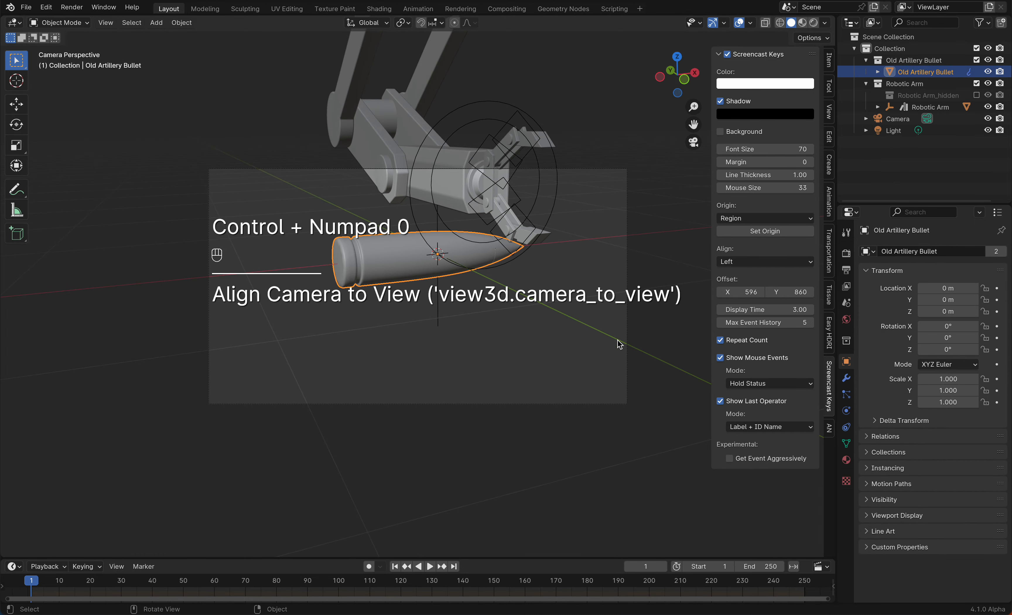
Move the camera to reframe the bullet within the camera view
key(g)
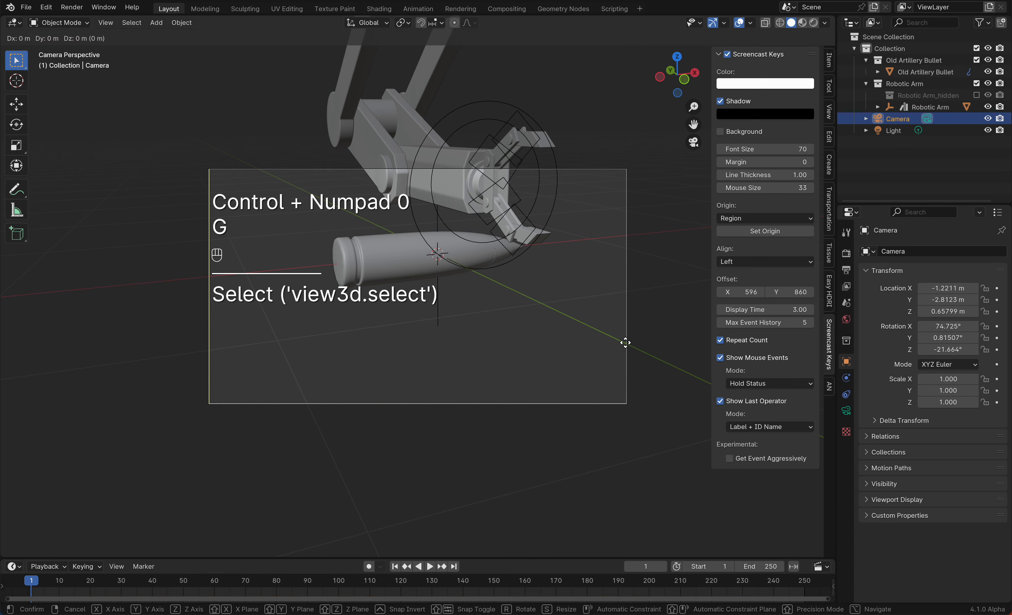
click(625, 335)
key(g)
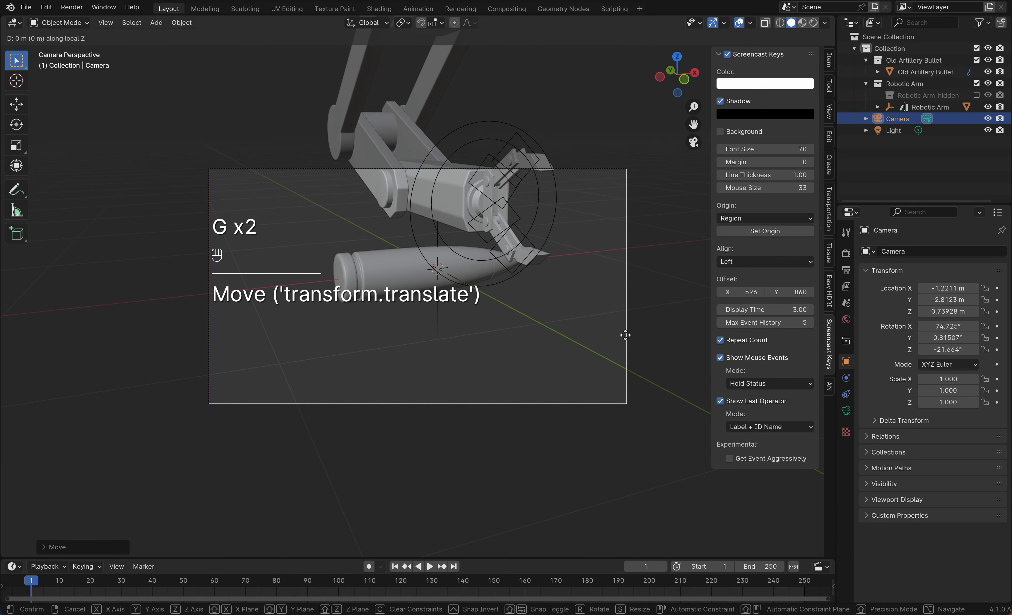
click(640, 287)
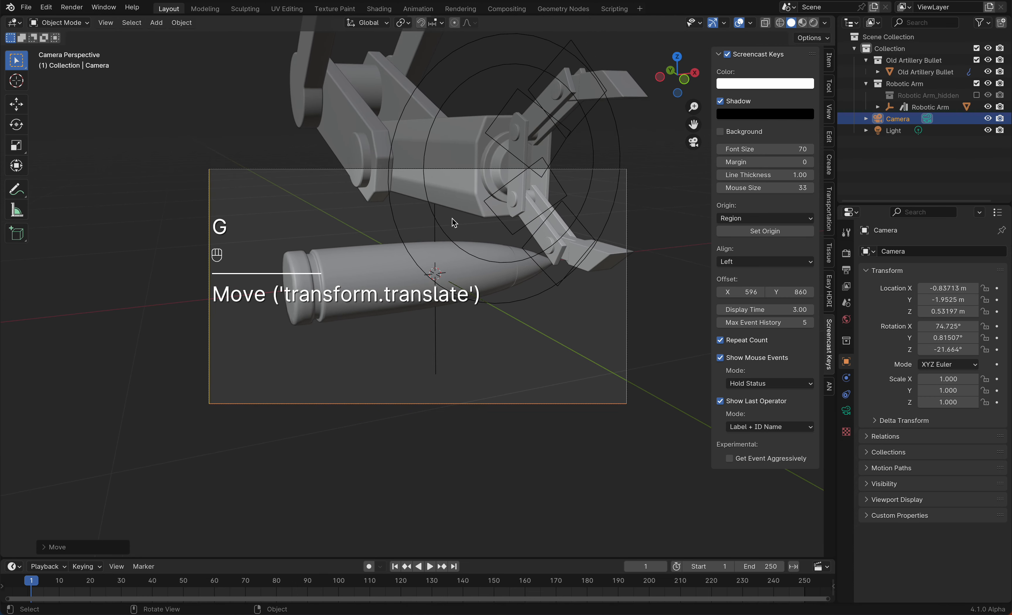
Select the robotic arm and scale it down to about 0.162
scroll(453, 195, down, 4)
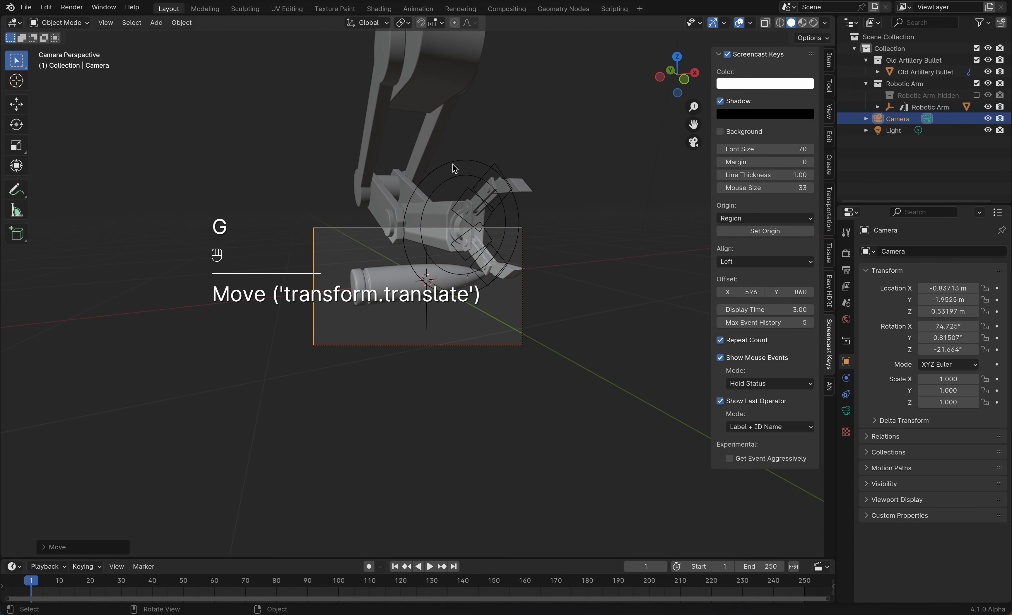
click(454, 167)
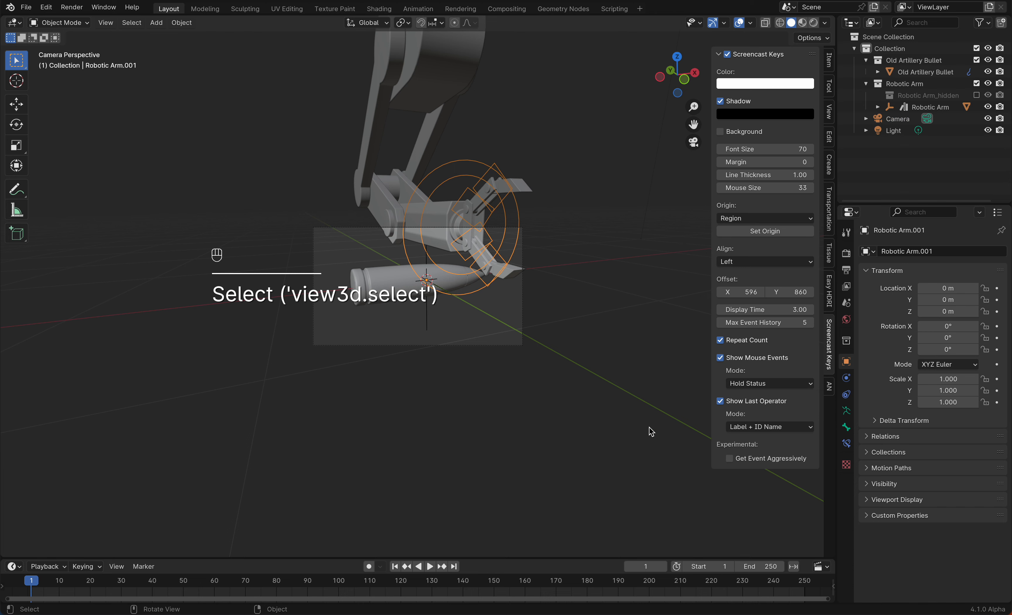
key(s)
click(470, 282)
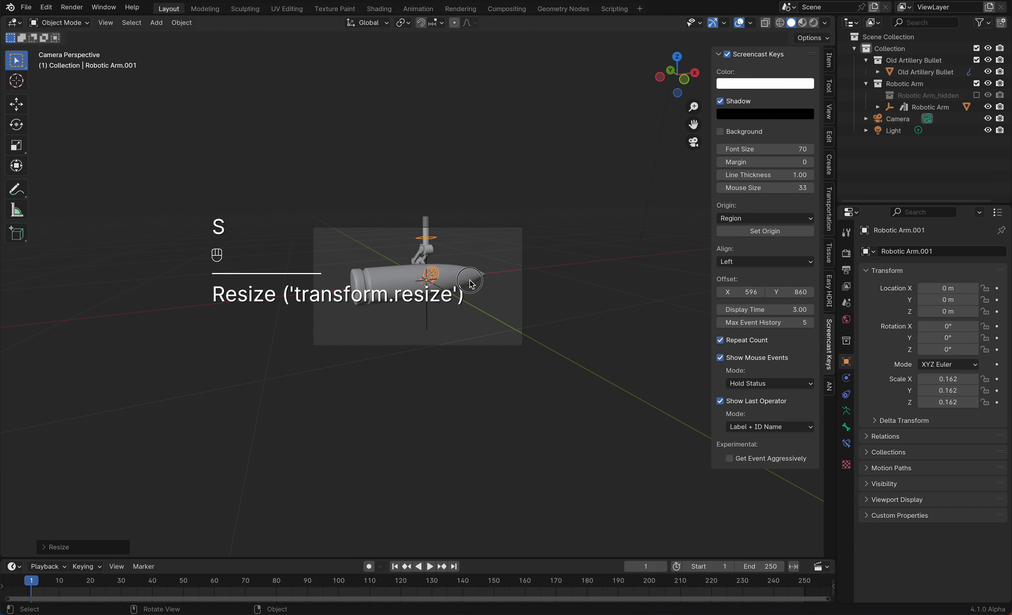
Rotate the robotic arm 90° around the Y axis
key(n)
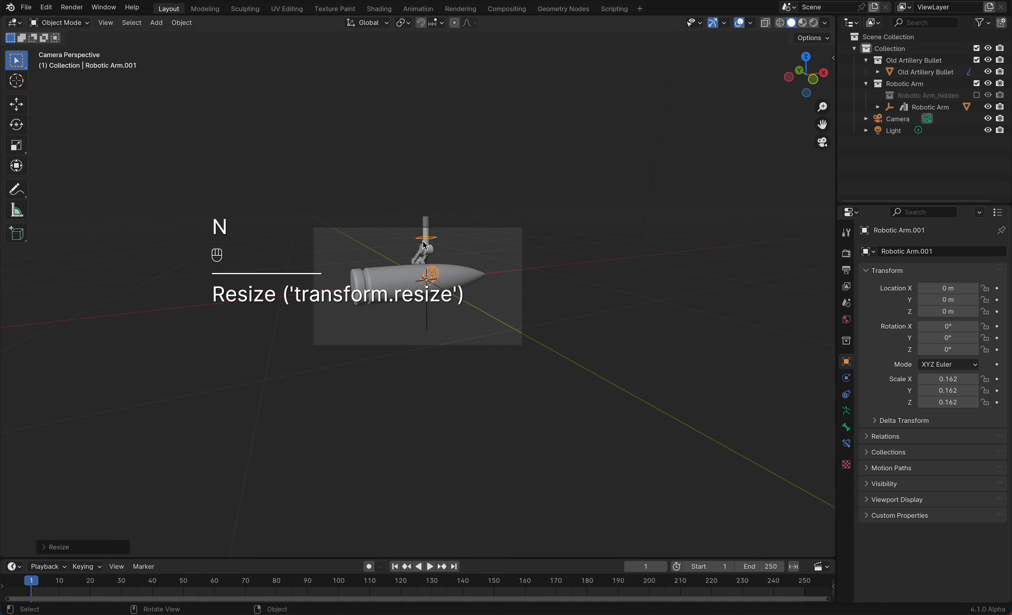
middle_drag(425, 245, 431, 247)
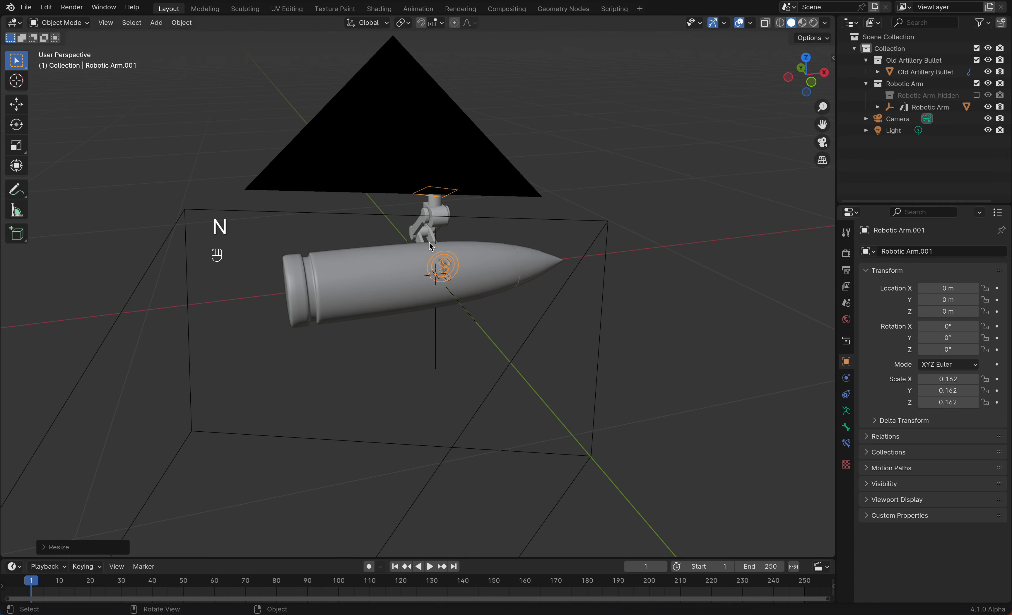
text(ry90)
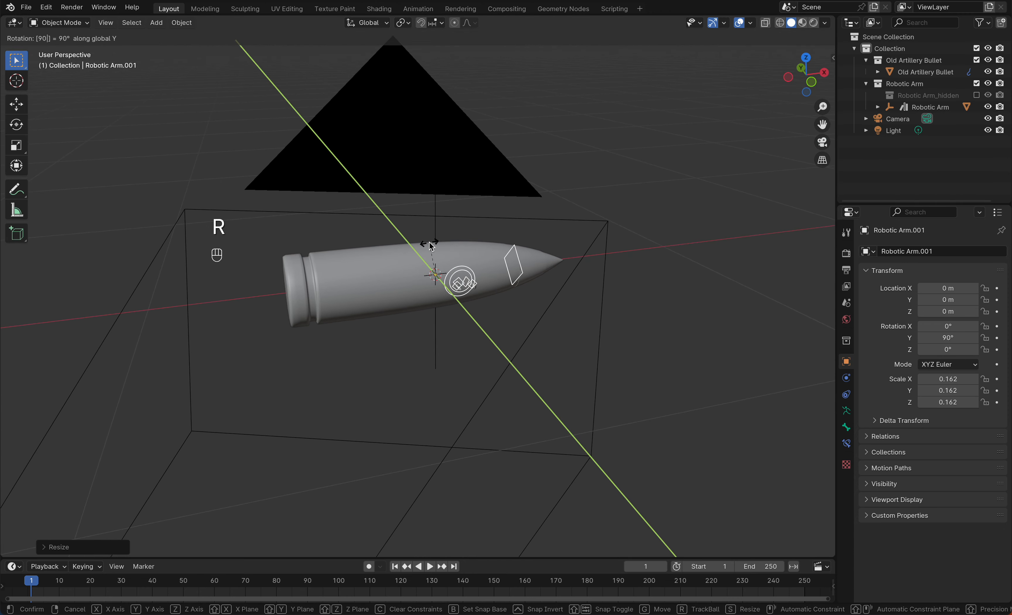
key(Return)
Enter Pose Mode on the arm and move its IK control along X toward the bullet's base
middle_drag(431, 246, 468, 269)
key(ctrl+Tab)
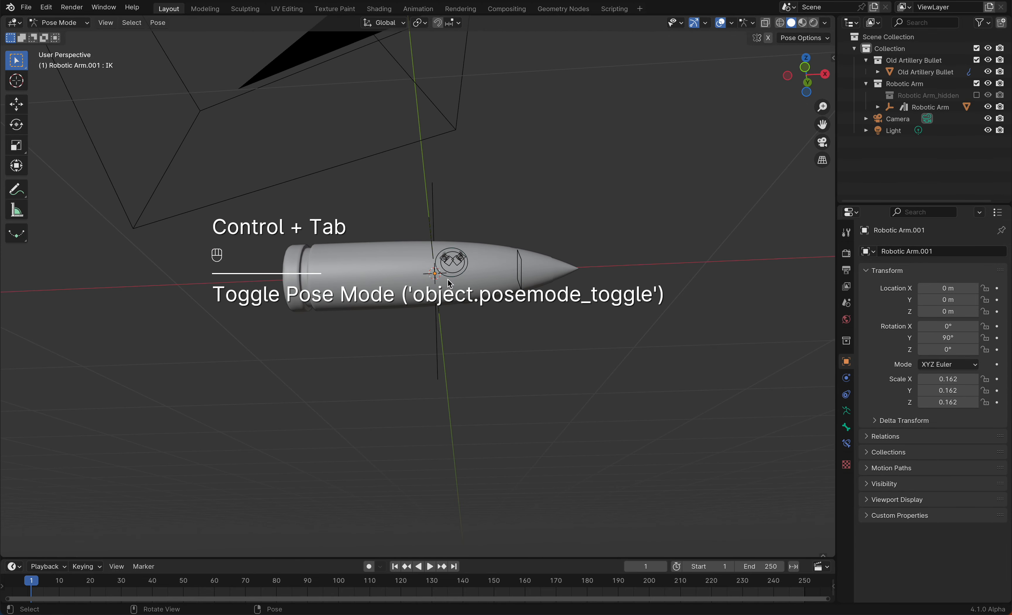
click(454, 279)
key(g)
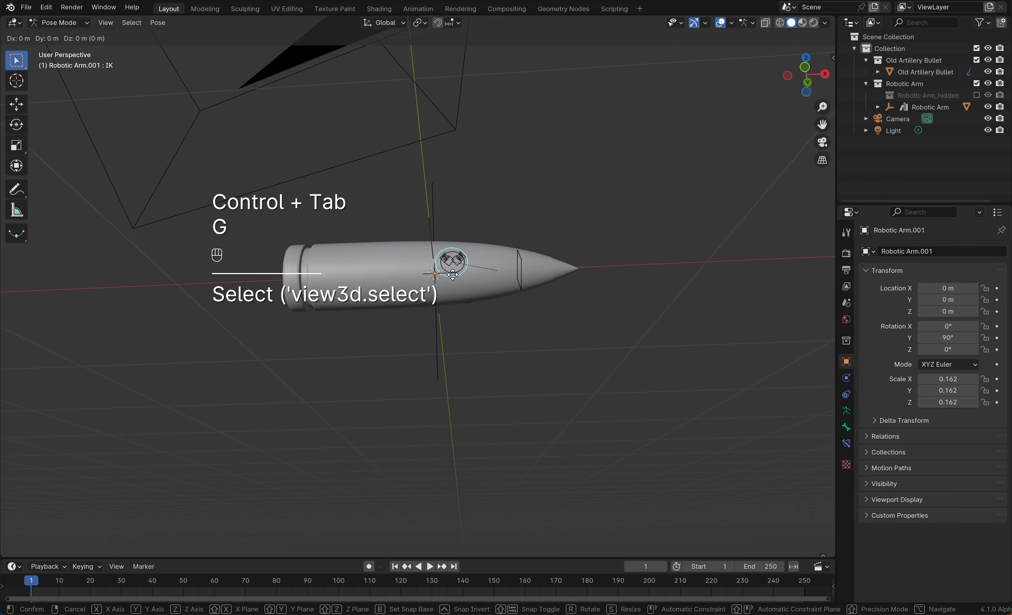
key(x)
click(350, 283)
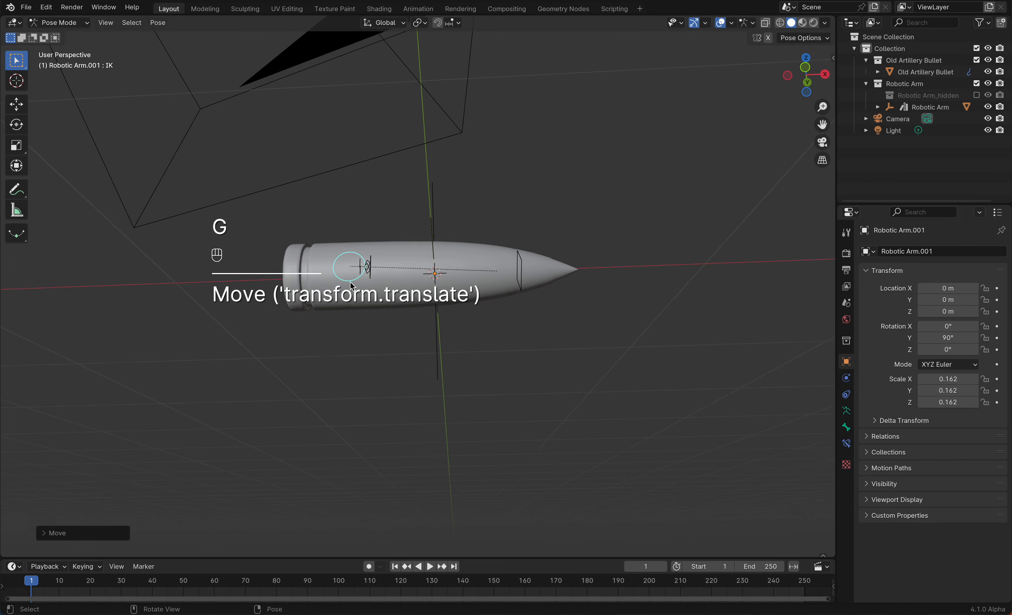
Return to camera view and save the file as gn_1.blend
mouse_move(350, 282)
middle_down()
mouse_move(377, 290)
mouse_move(352, 286)
middle_up()
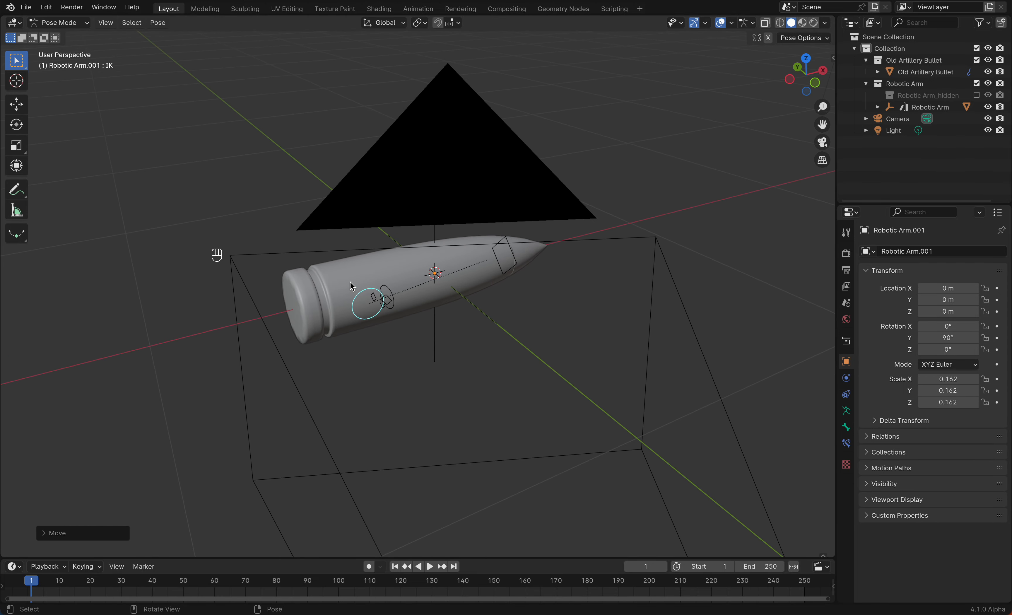
click(822, 142)
key(super+s)
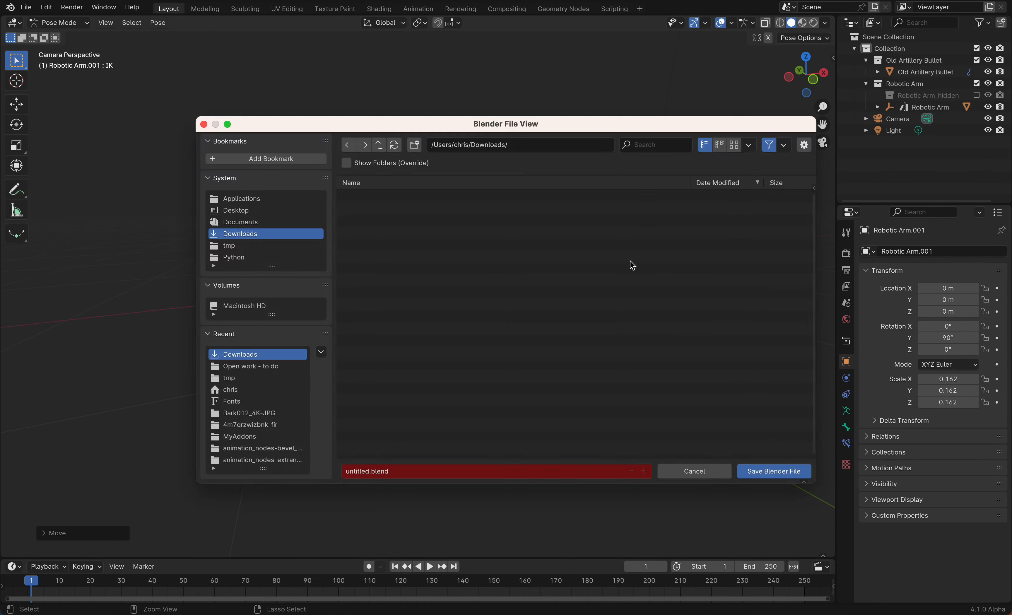
click(405, 269)
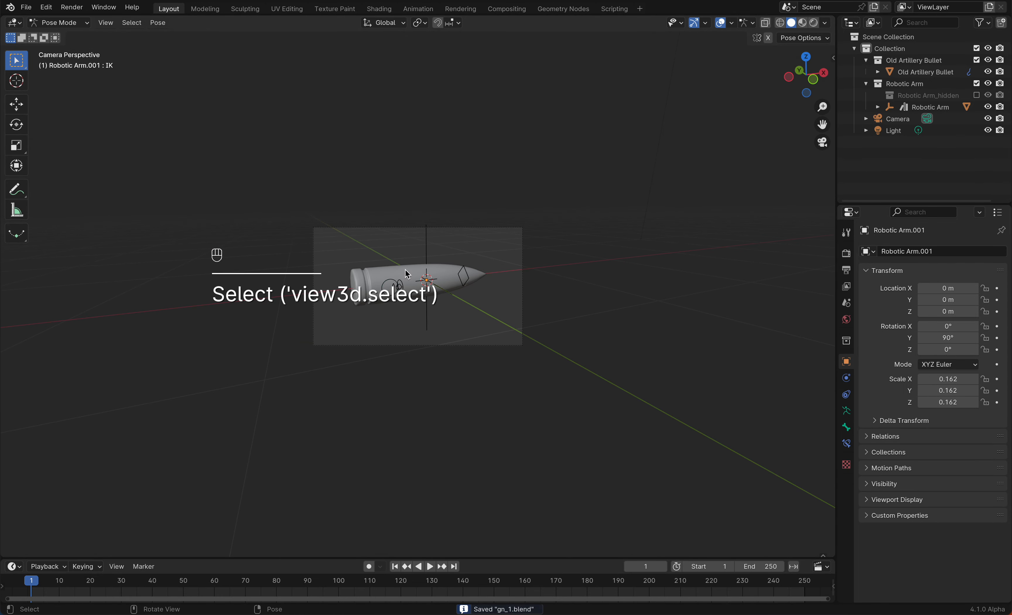
Switch back to Object Mode, select the bullet and remove its Rigid Body physics
key(ctrl+Tab)
click(404, 268)
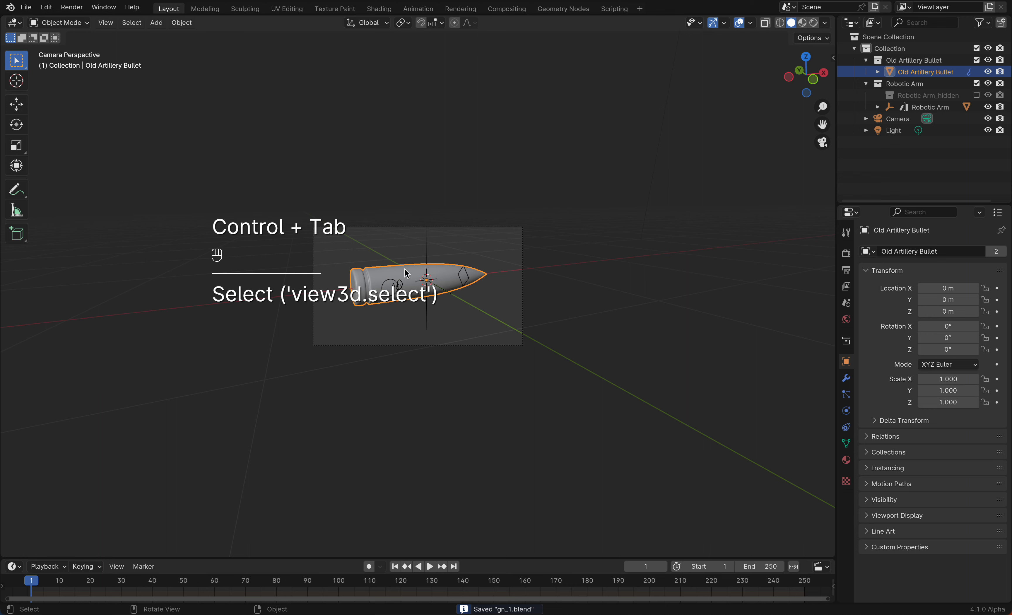
click(846, 410)
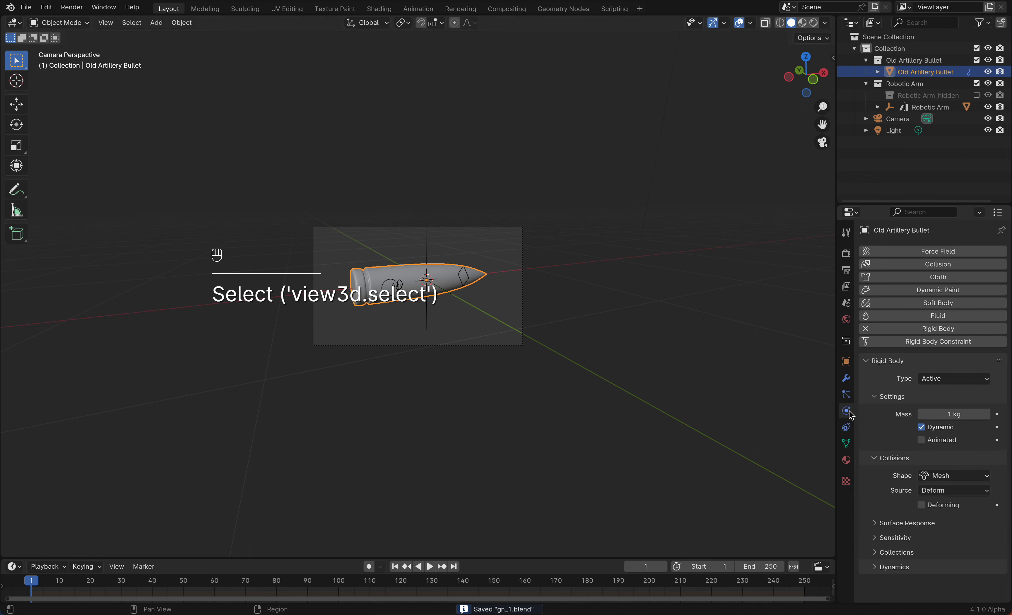
click(866, 329)
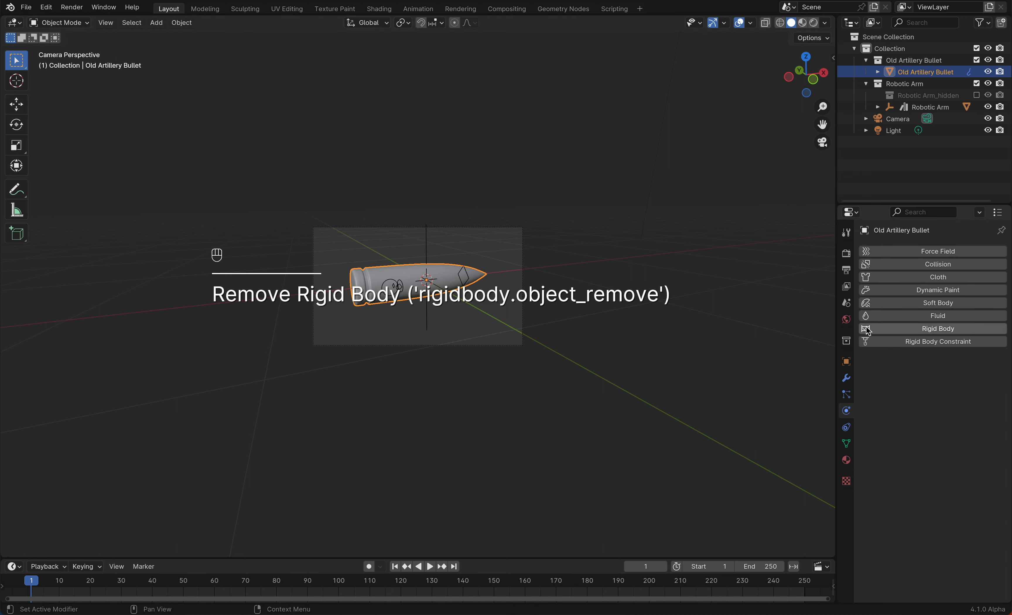
Remove the bullet's Subdivision Surface modifier
shift+middle_drag(519, 328, 526, 320)
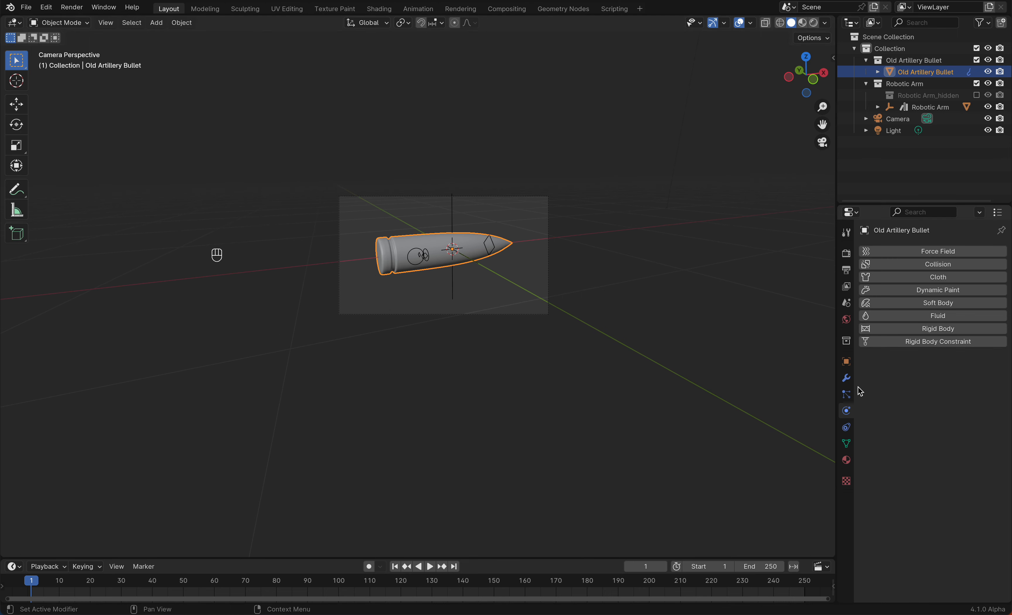
click(846, 378)
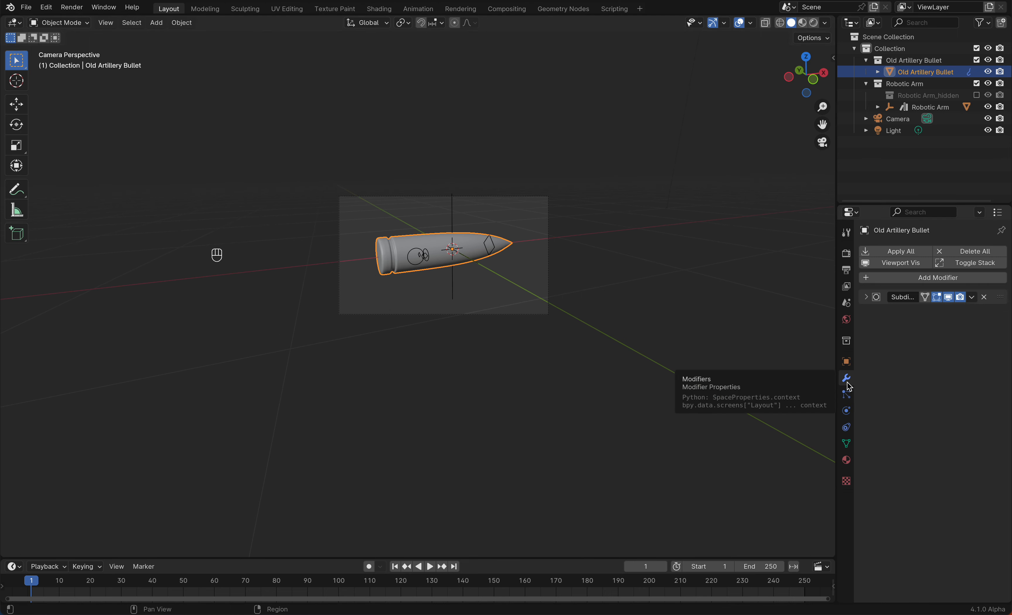
click(984, 297)
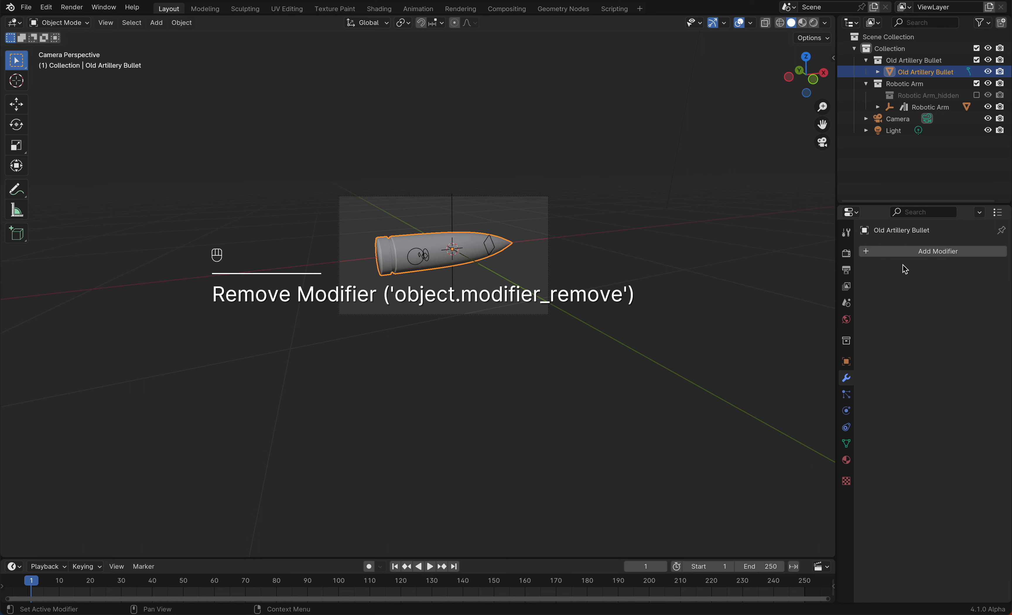
Add a Solidify modifier to the bullet
click(903, 252)
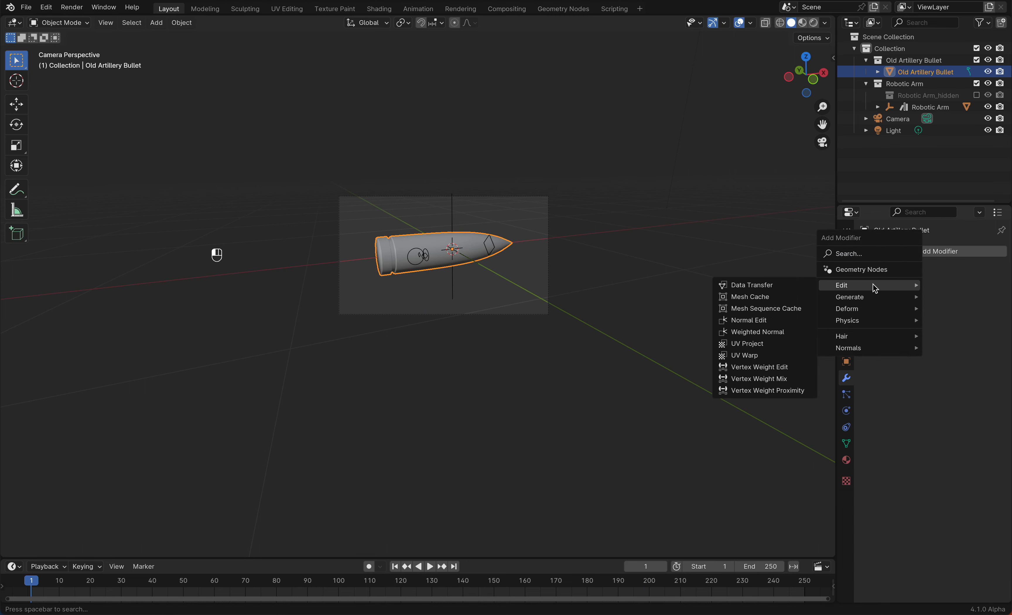
text(soli)
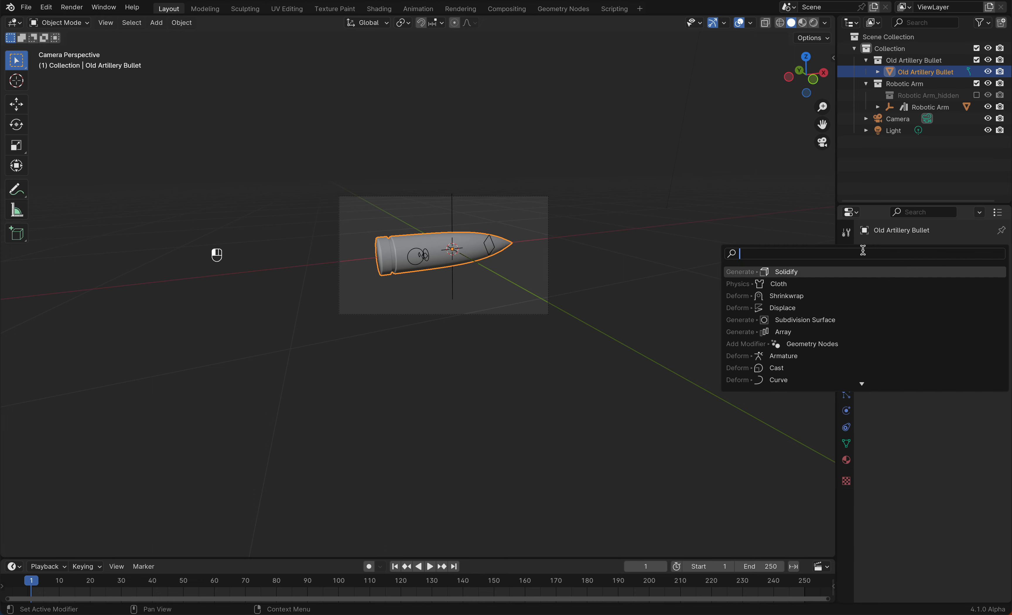
key(Return)
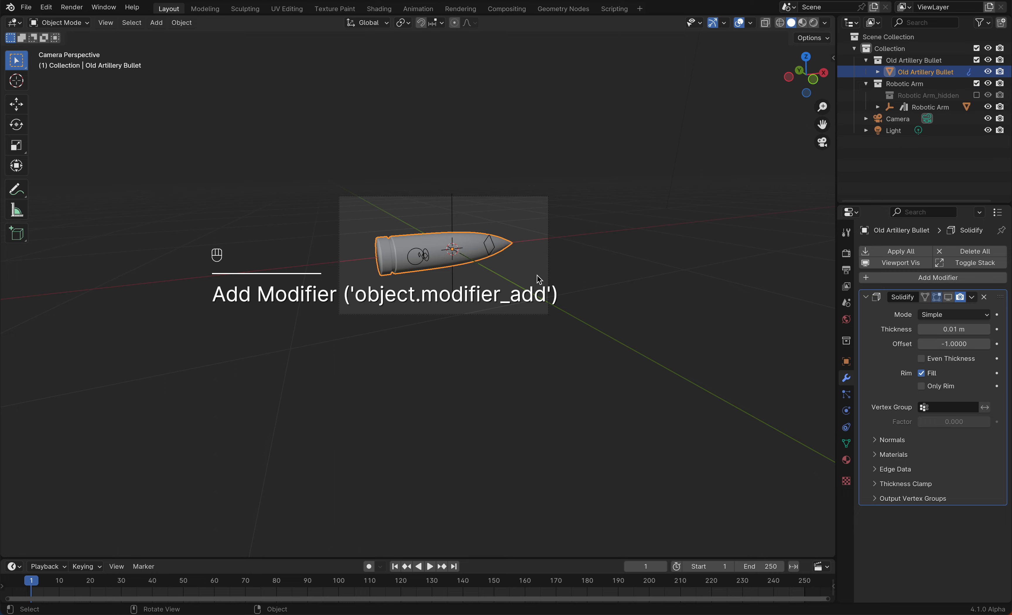
Switch to the Geometry Nodes workspace in camera view and create a new geometry node tree for the bullet
click(563, 9)
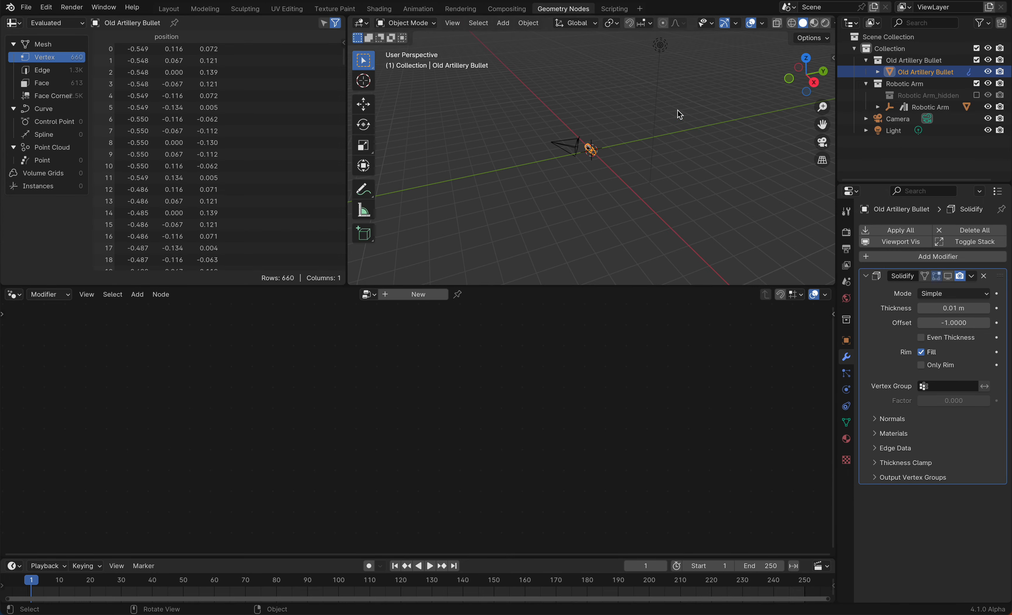
click(822, 145)
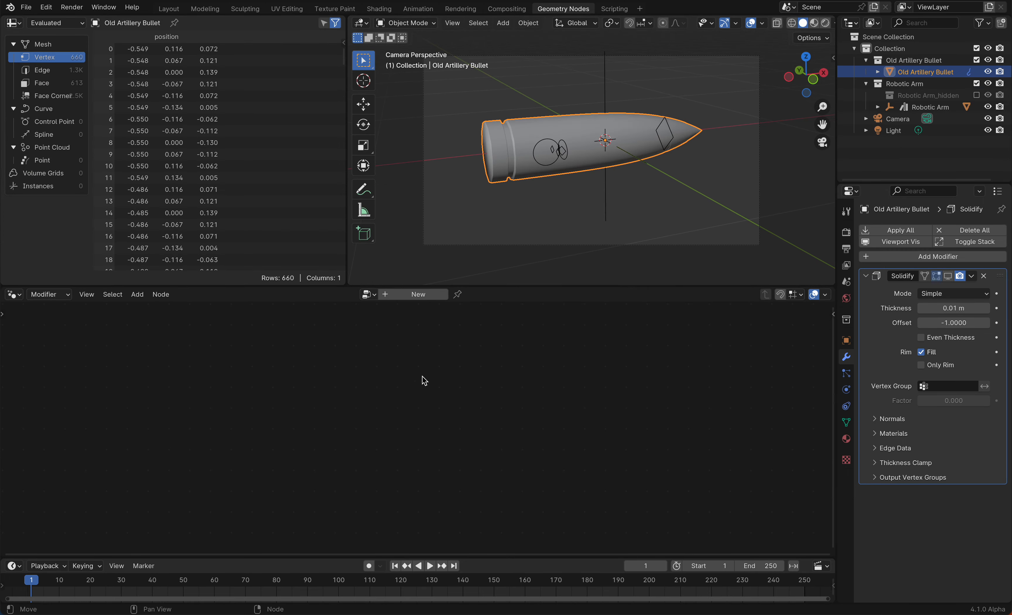
click(408, 296)
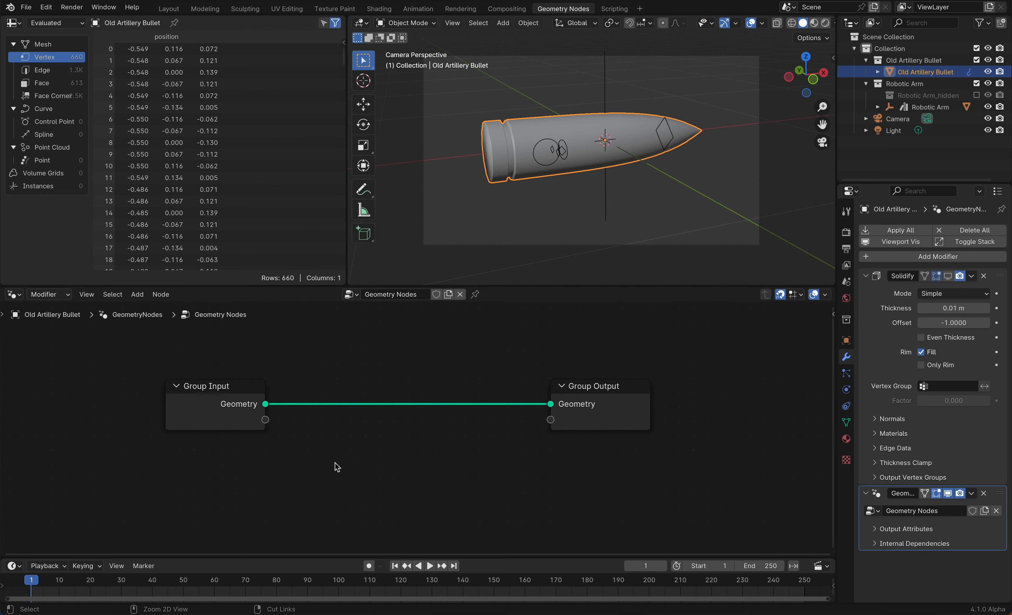
Add an Arc curve node and preview its output through a Viewer node
ctrl+scroll(335, 467, up, 1)
scroll(335, 467, down, 1)
ctrl+scroll(335, 466, down, 3)
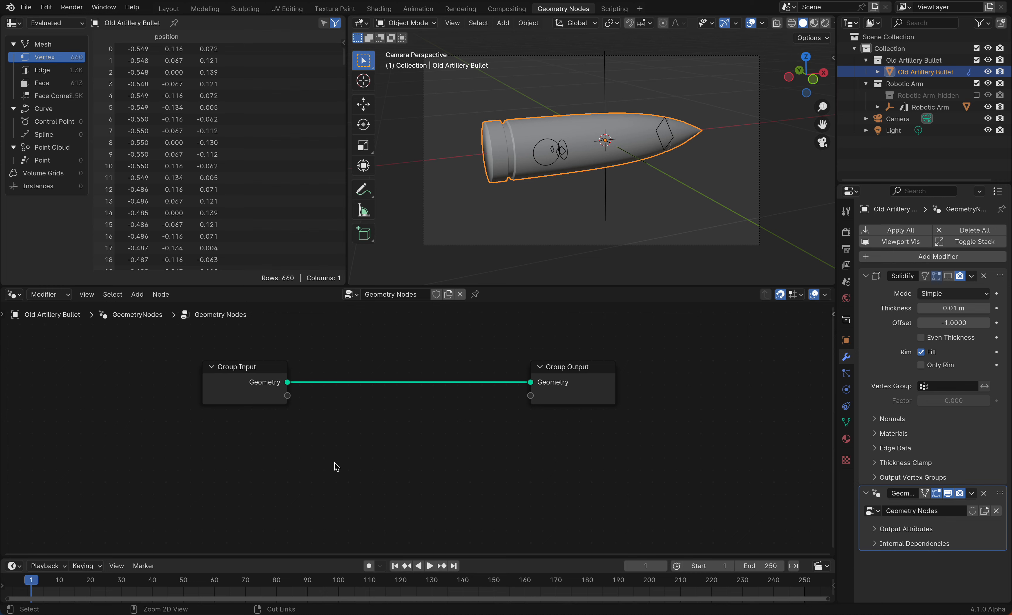
key(shift+a)
text(arc)
key(Return)
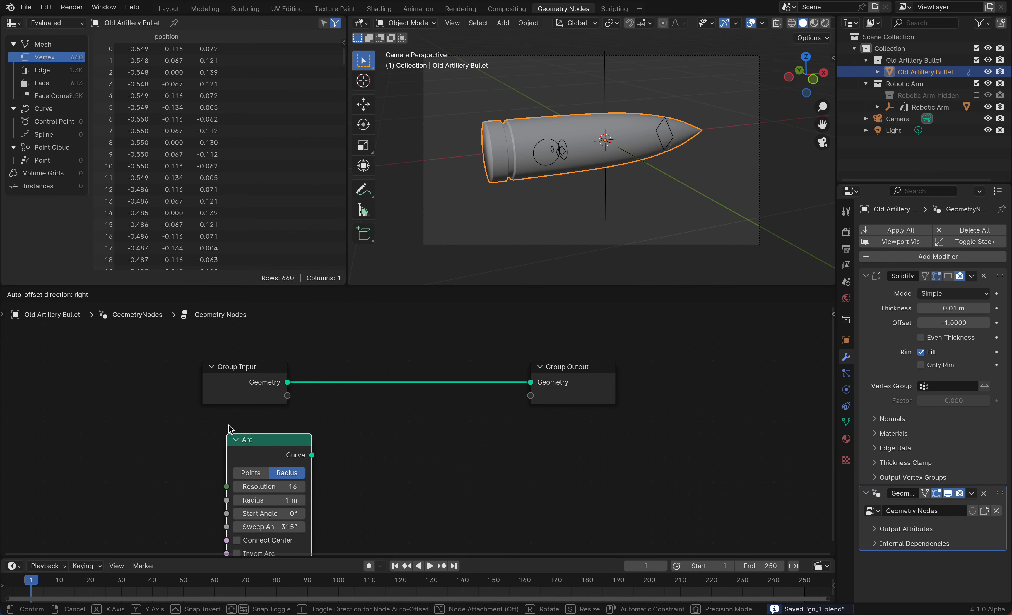
click(207, 405)
ctrl+shift+click(242, 416)
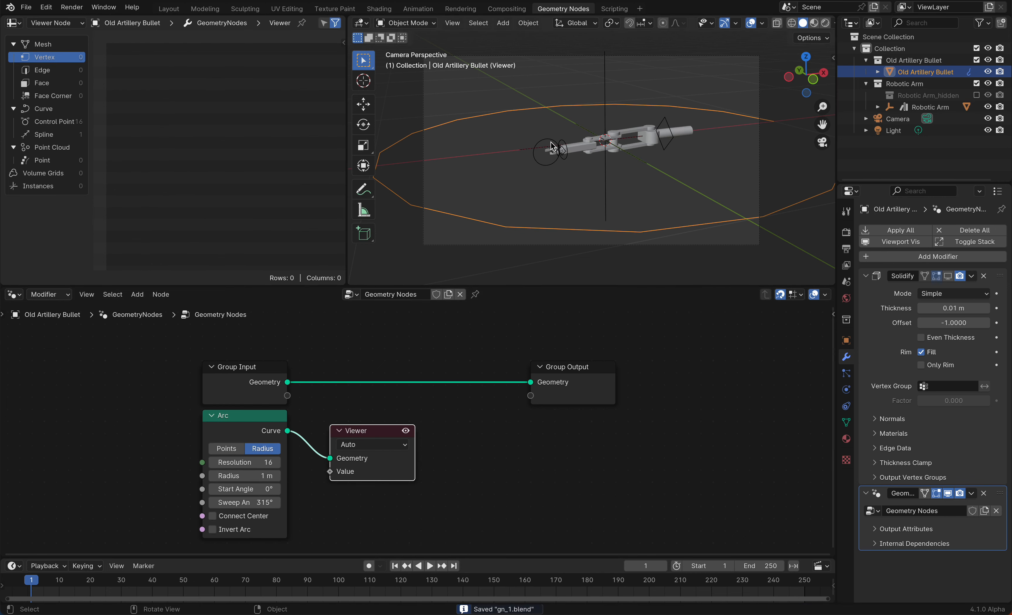
Set the Arc's start angle to -25° and its sweep angle to 153°
key(KP_7)
scroll(622, 129, up, 4)
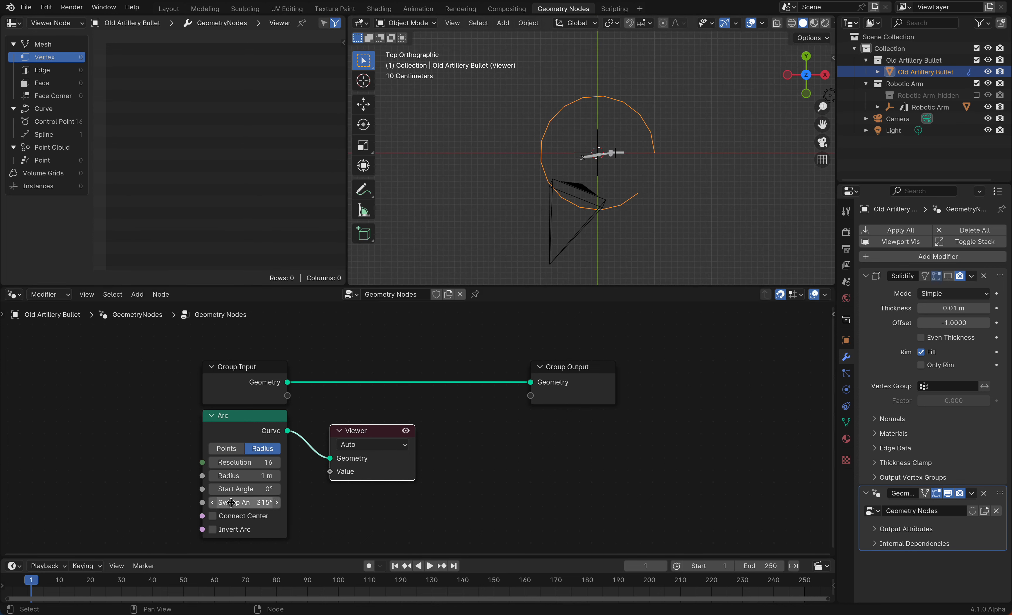
drag(230, 505, 247, 489)
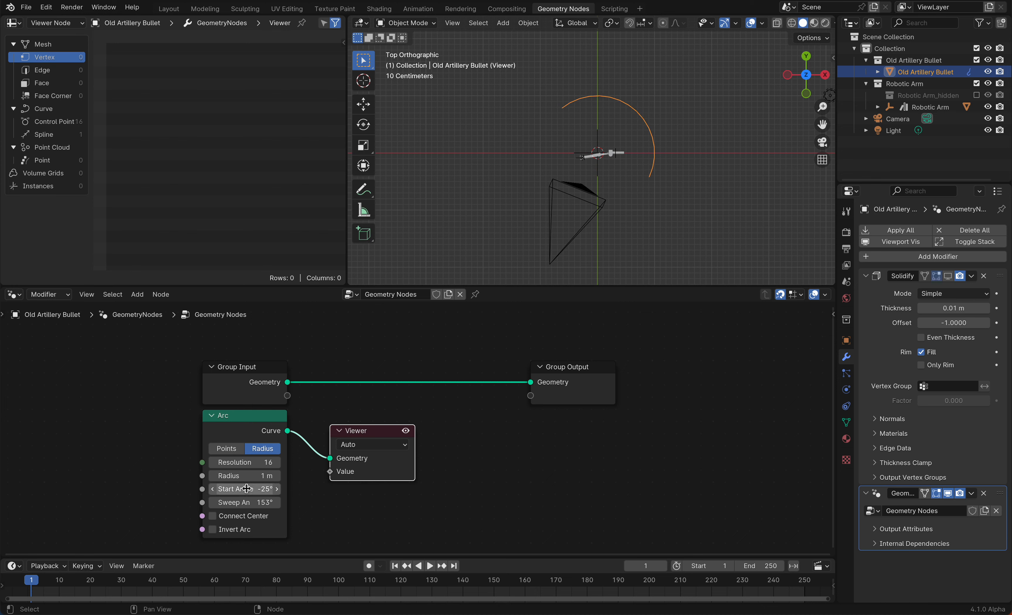
Add a Scene Time node to the left of the Arc node
ctrl+scroll(246, 489, down, 3)
scroll(247, 489, down, 3)
scroll(247, 489, left, 2)
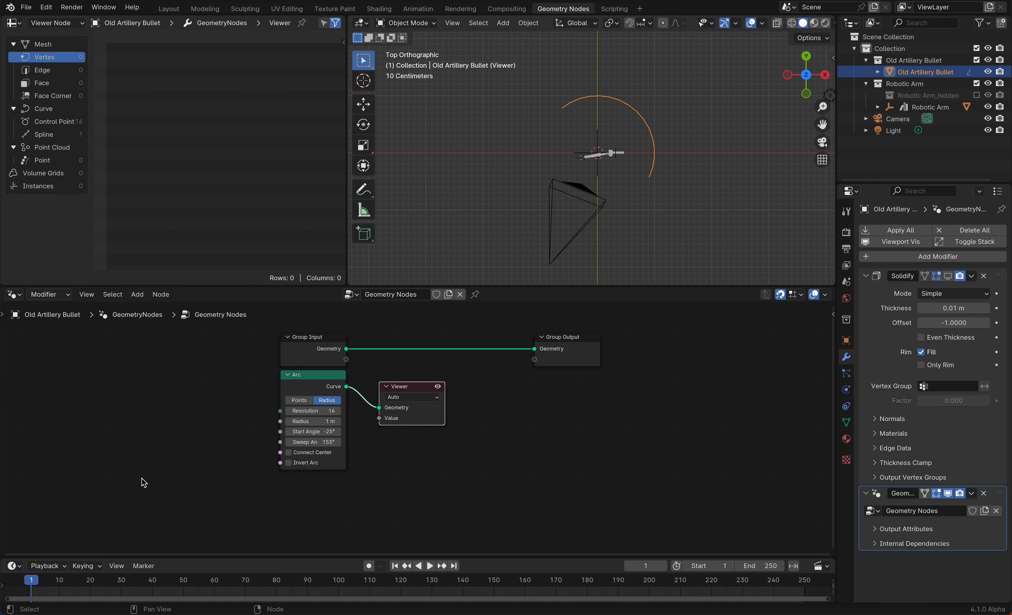
scroll(173, 462, left, 2)
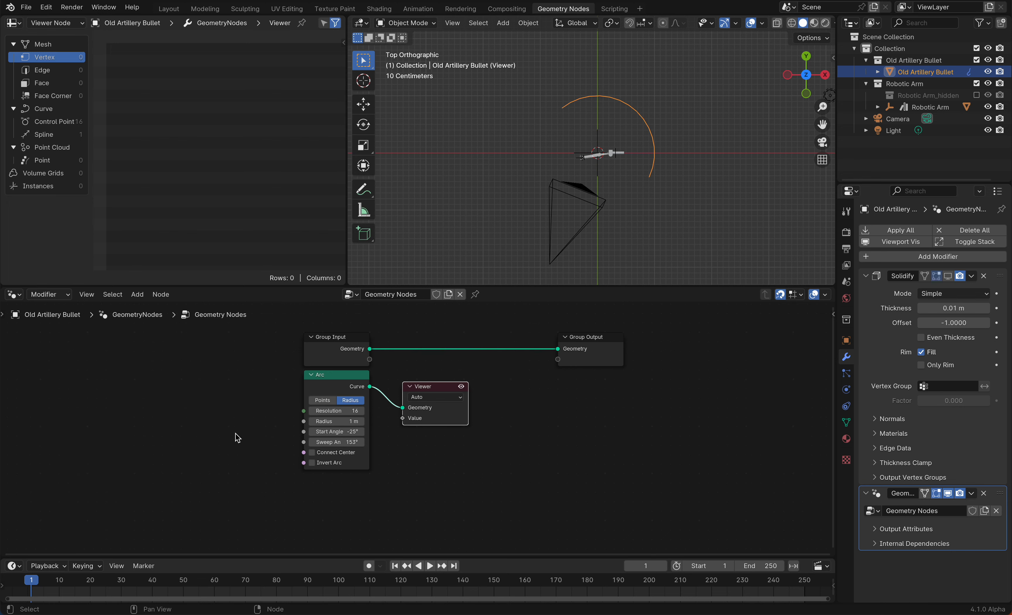
scroll(238, 438, left, 2)
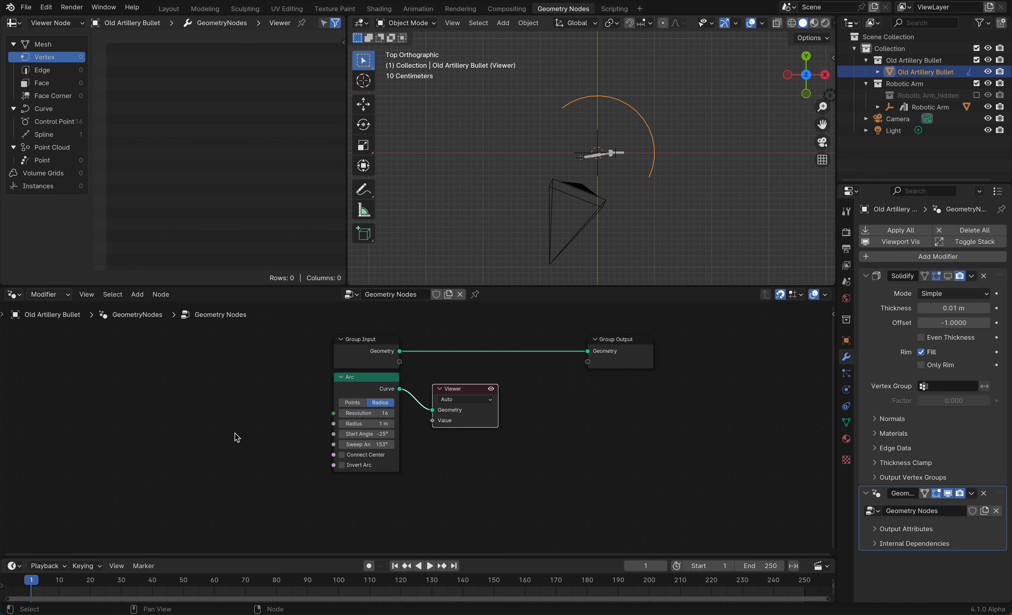
key(shift+a)
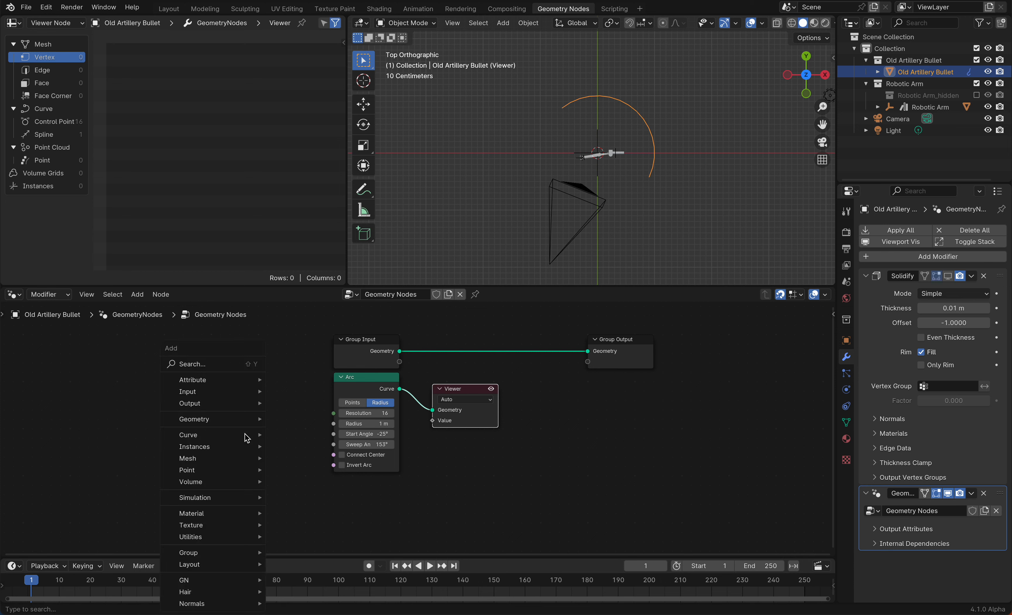
text(time)
key(Return)
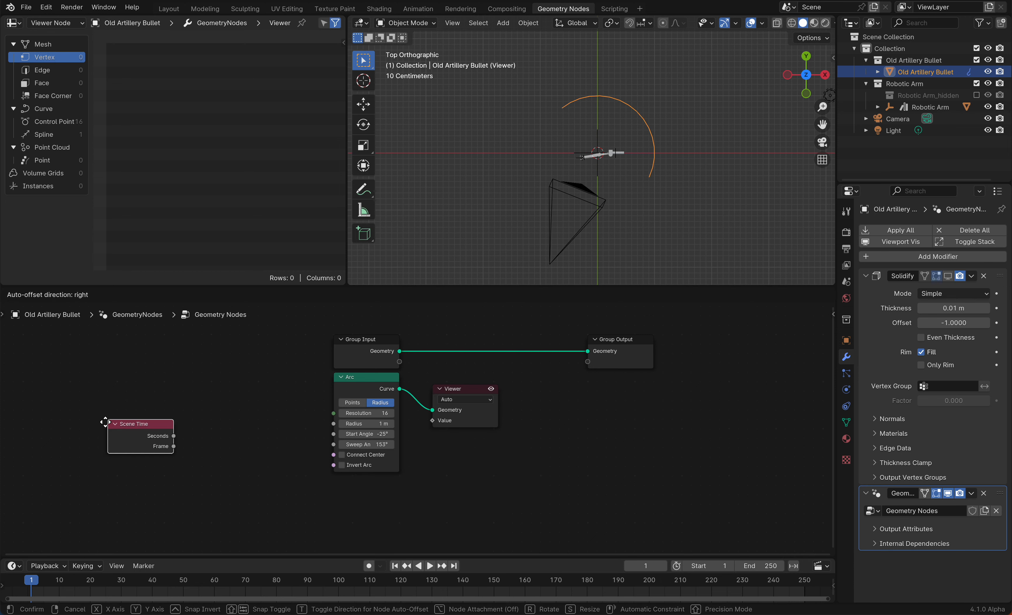
click(94, 415)
Add a Map Range node and connect the Scene Time Frame output to its Value input
key(shift+a)
text(a)
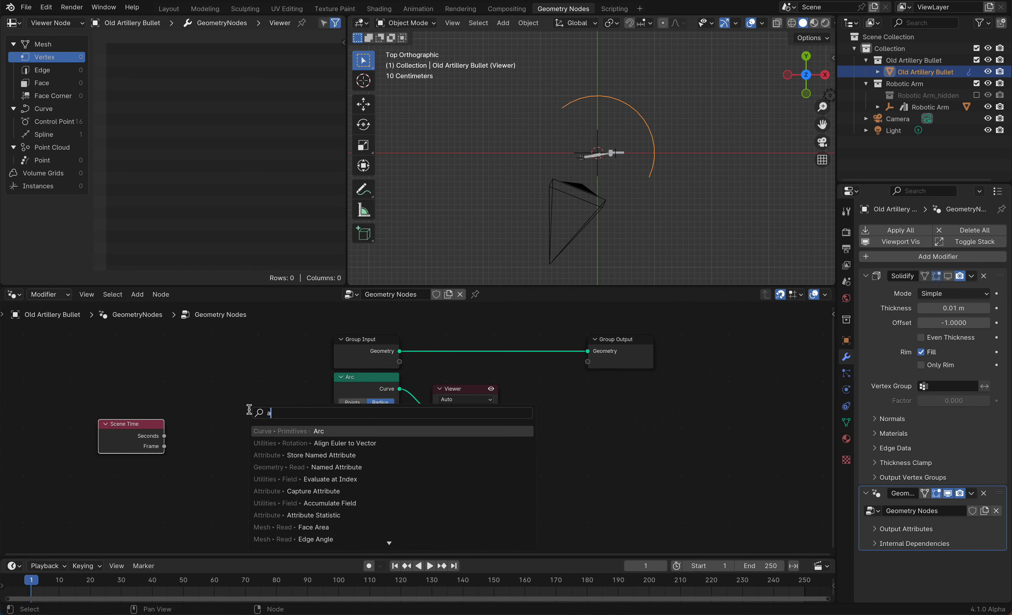
key(BackSpace)
text(map)
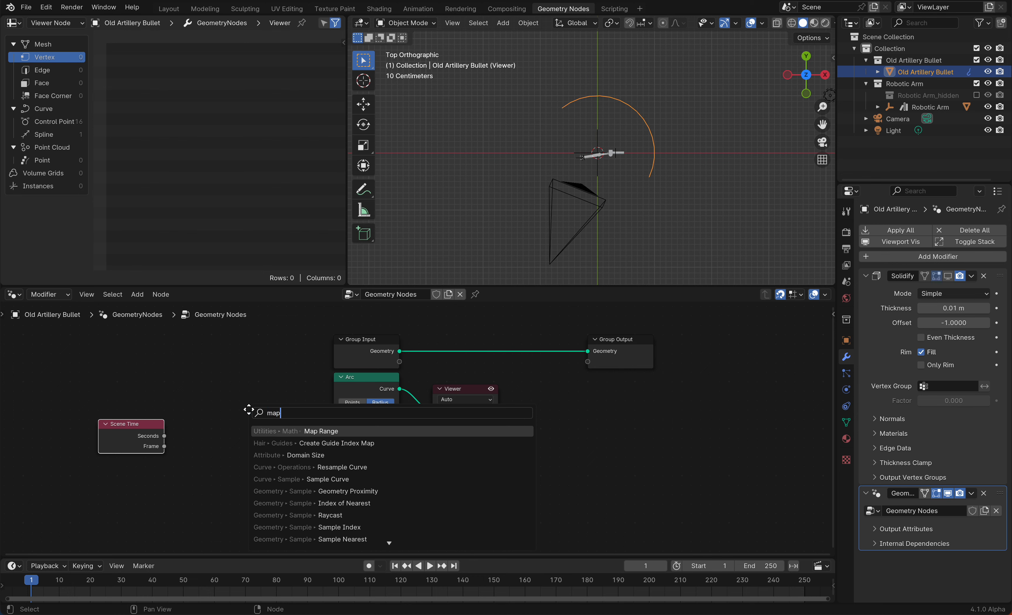
key(Return)
click(180, 383)
drag(169, 445, 183, 446)
Set the Map Range From Min to 1, From Max to 100, and To Max to pi
click(198, 456)
text(1)
key(Tab)
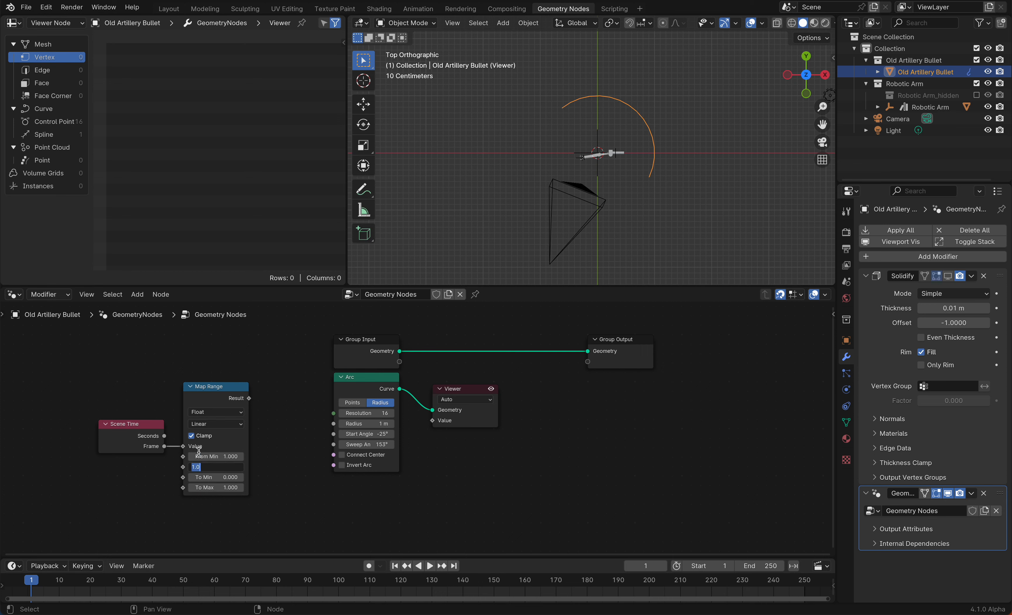
text(100)
key(Tab)
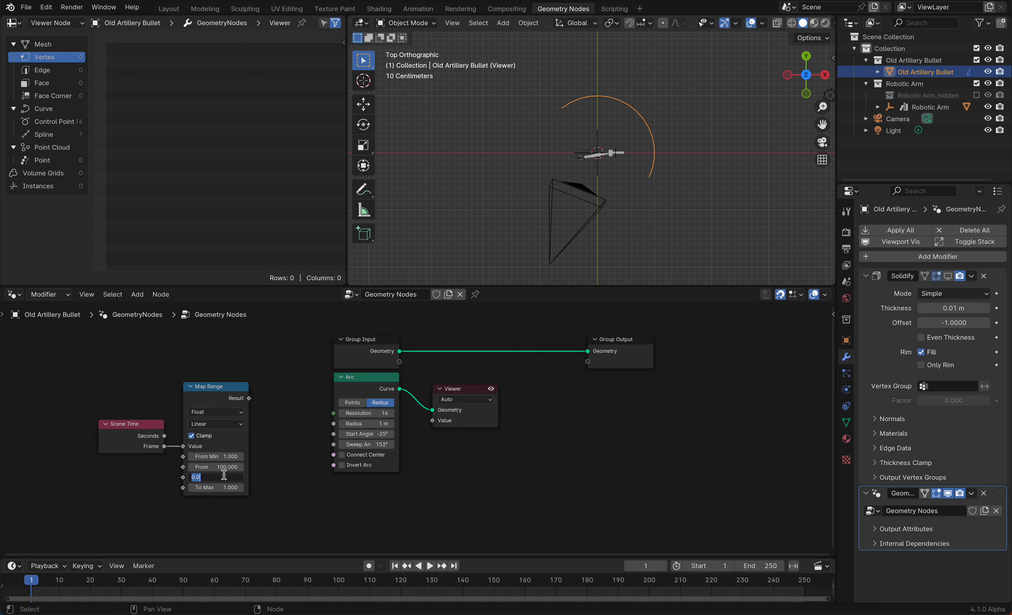
key(Tab)
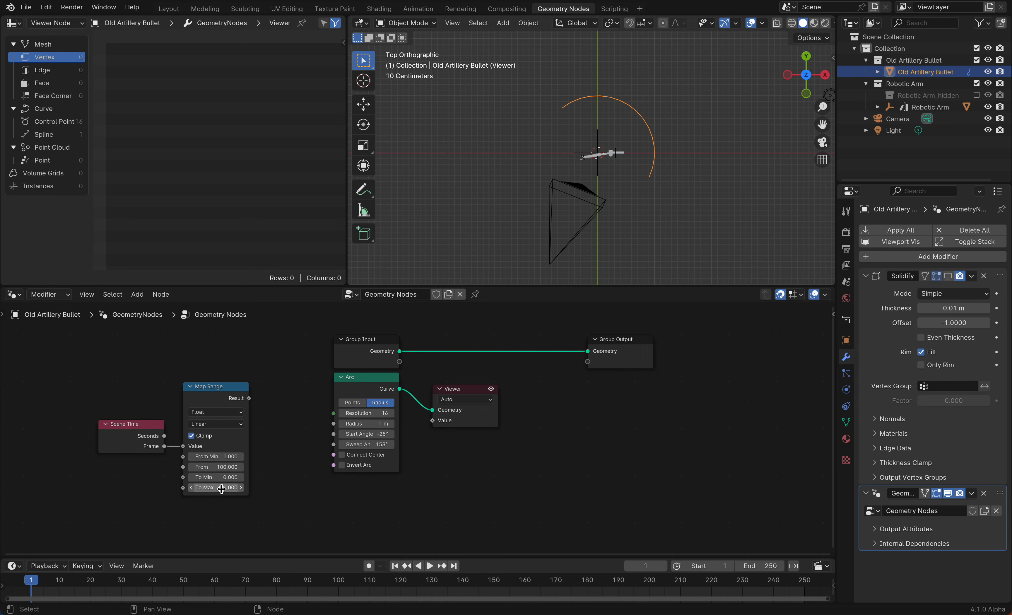
text(pi)
key(Return)
Connect the Map Range Result to the Arc's Sweep Angle input
drag(366, 444, 360, 445)
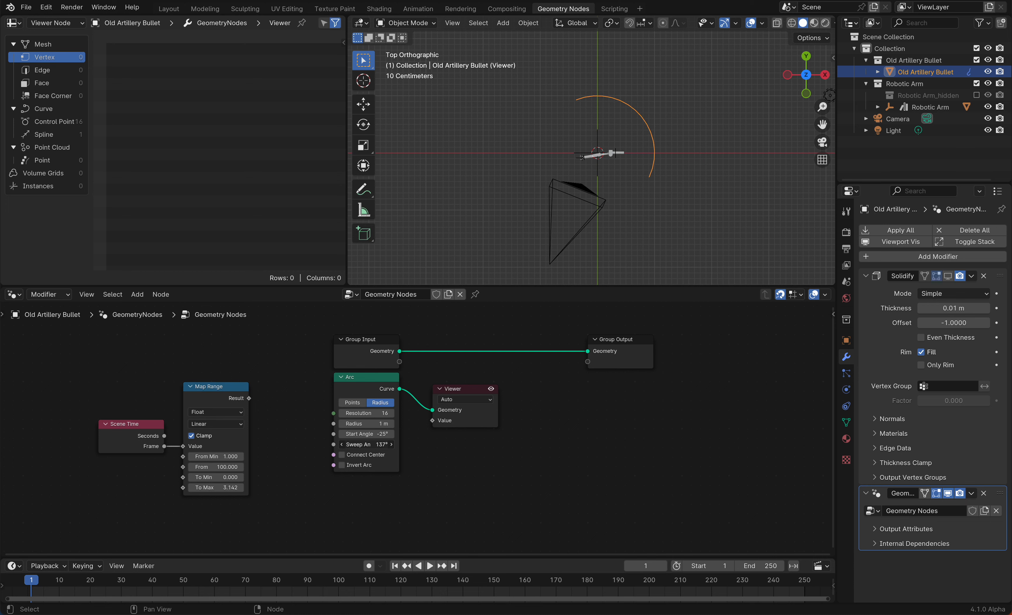
drag(359, 444, 363, 446)
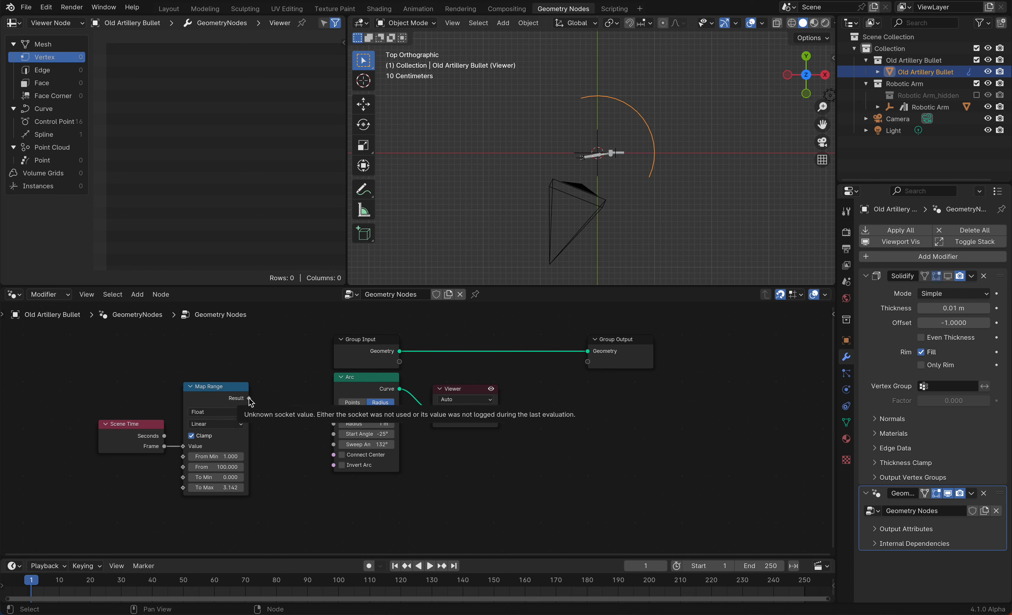
drag(250, 398, 335, 444)
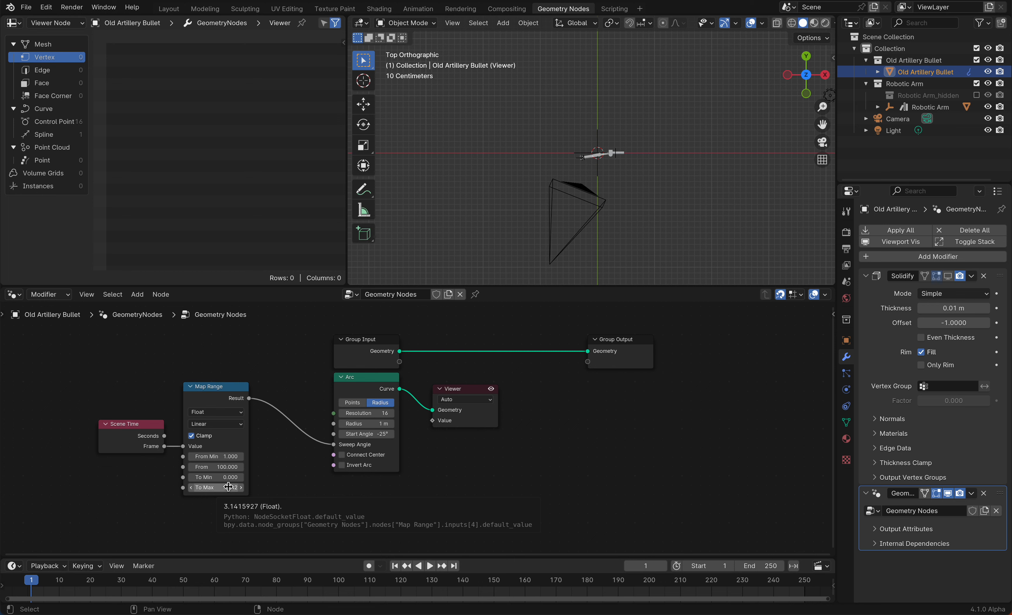
Play the animation to preview the growing arc, then save the file
key(space)
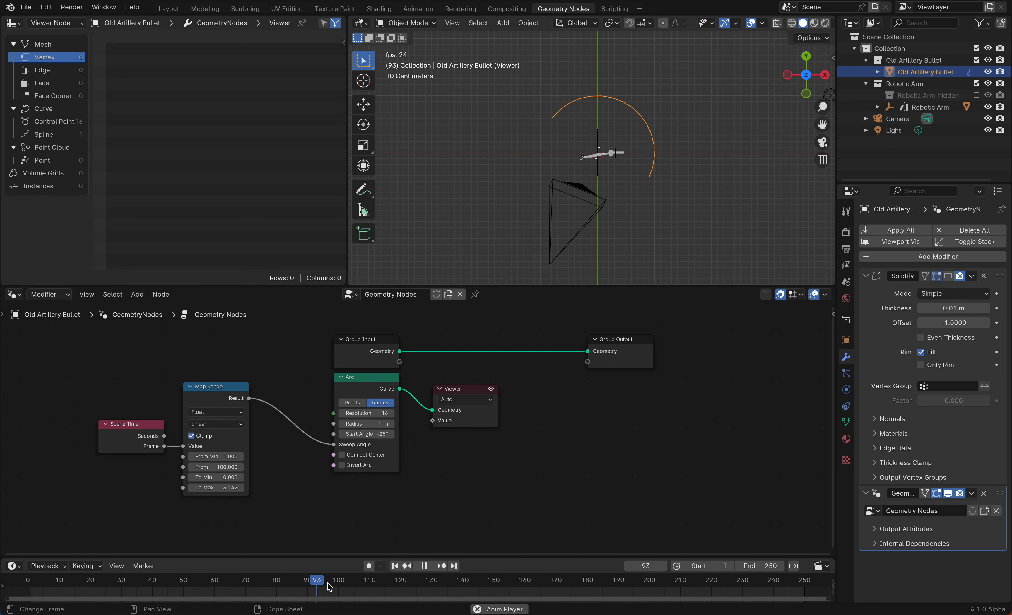
key(space)
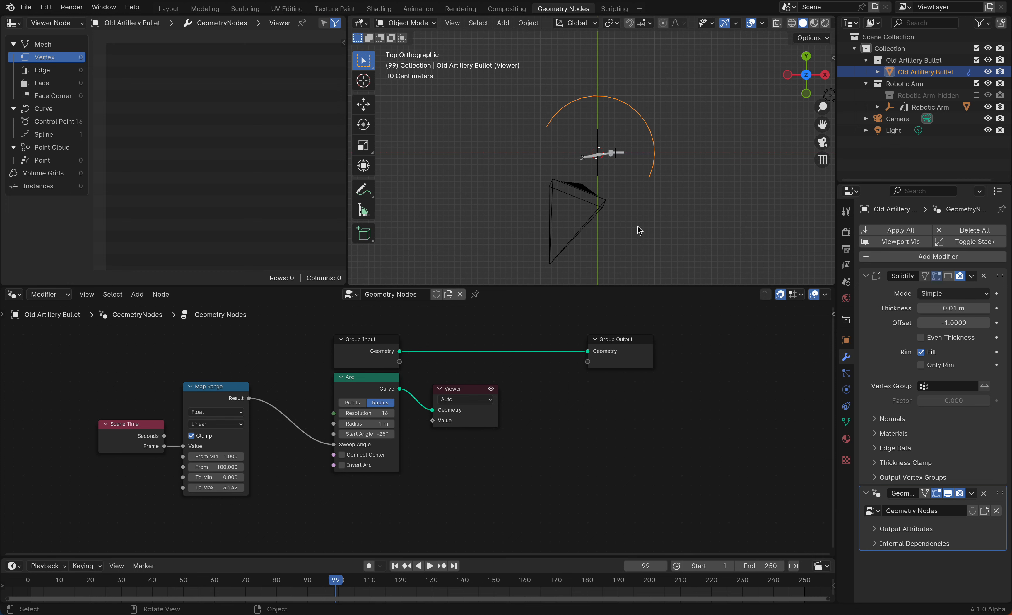
key(ctrl+s)
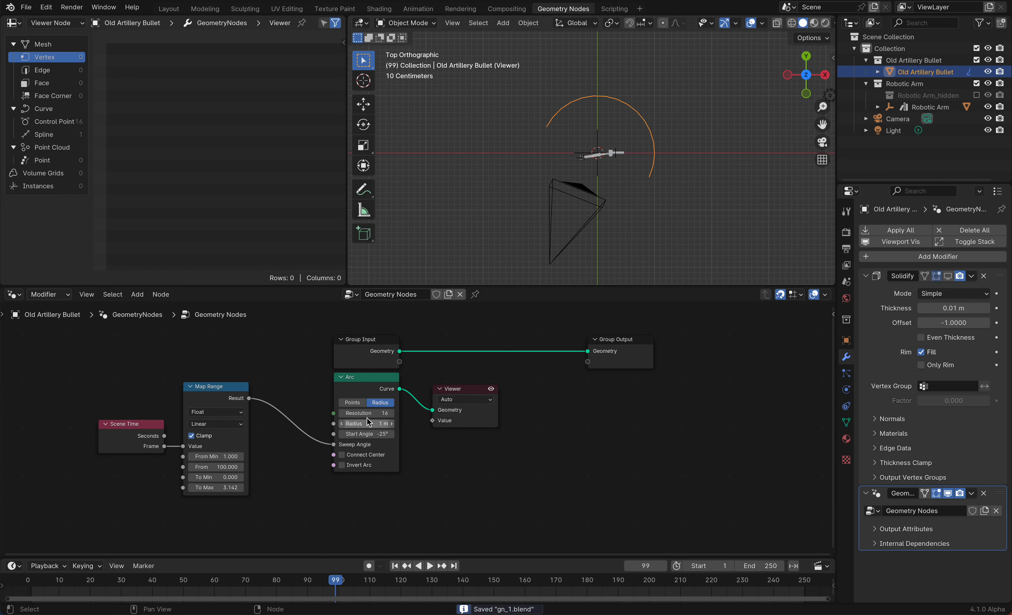
Set the Arc's resolution to 75 and spread the Arc and Viewer nodes apart
drag(365, 413, 385, 413)
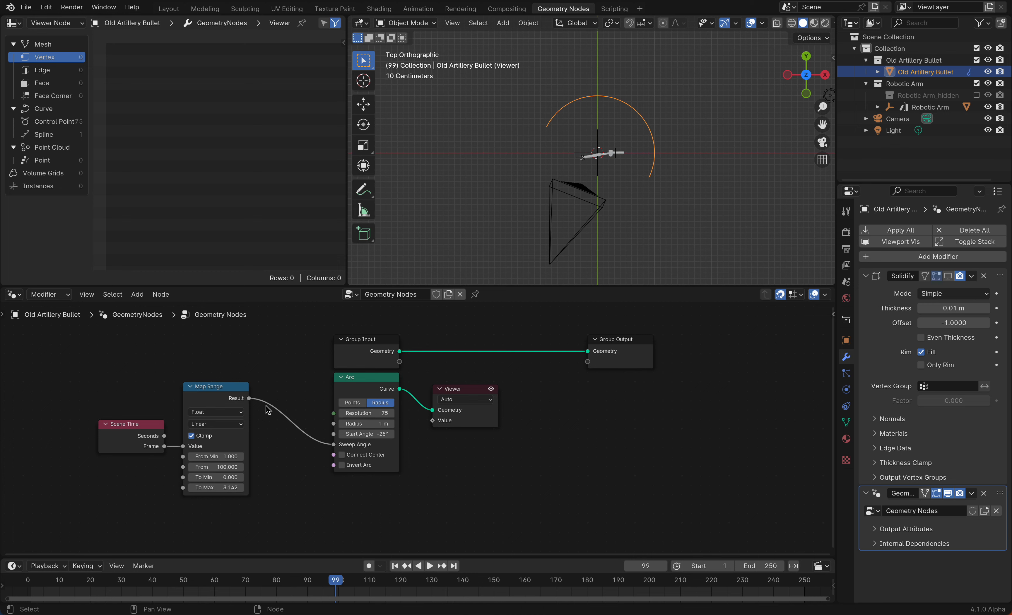
drag(371, 384, 306, 403)
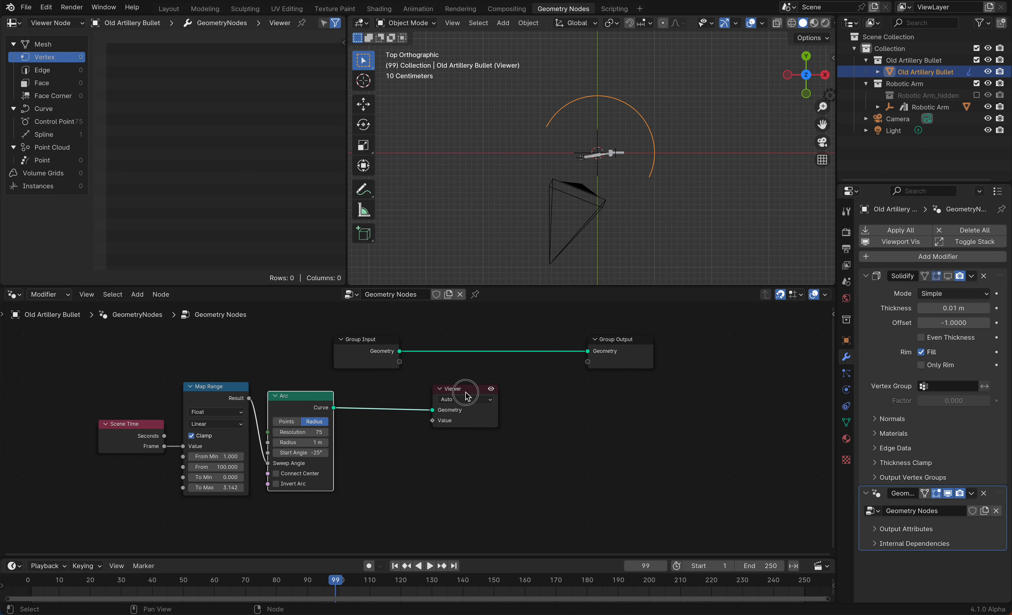
drag(462, 390, 580, 388)
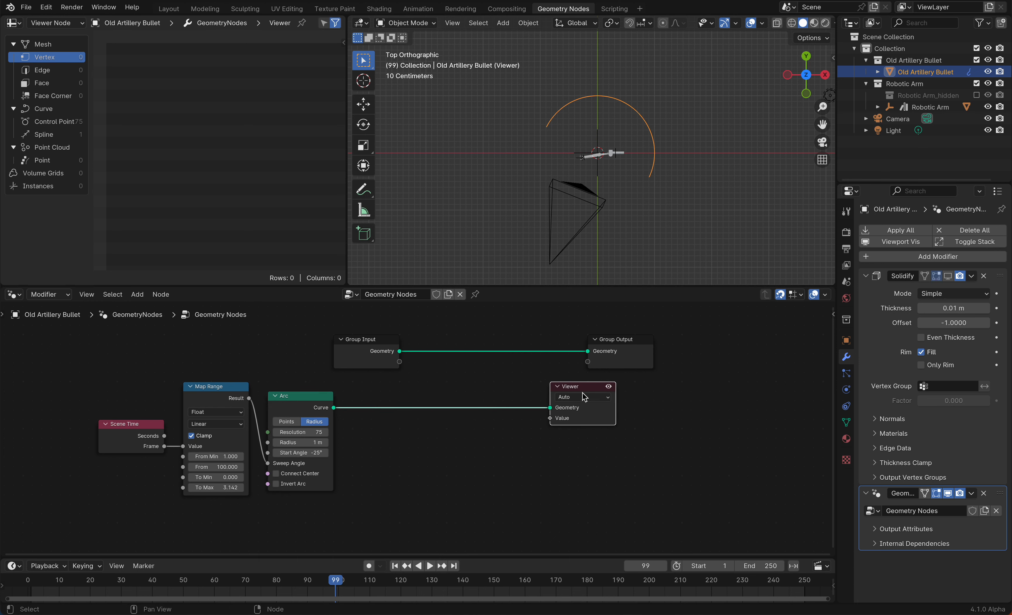
Enable Connect Center on the Arc and replay the animation from the first frame
click(276, 474)
key(shift+Left)
key(space)
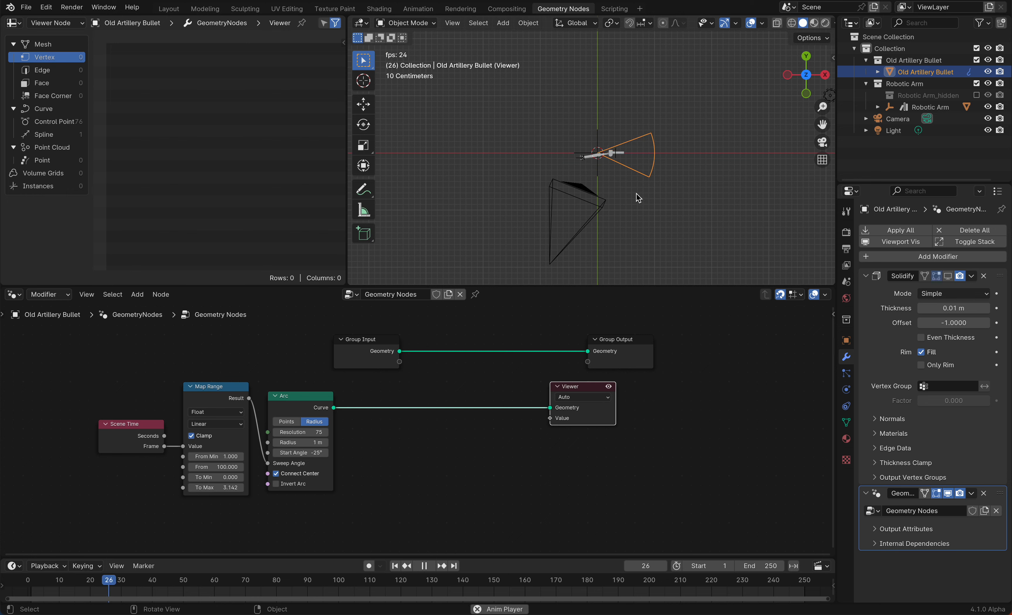
key(space)
Insert a Fill Curve node between the Arc and Viewer and set it to N-gons
key(shift+a)
text(fill)
key(Return)
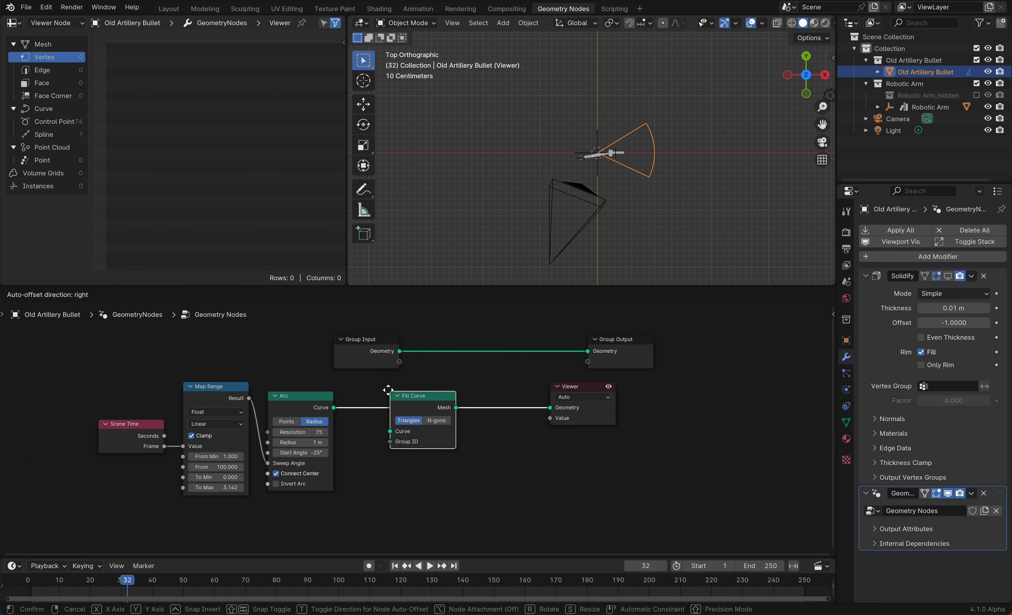
click(351, 391)
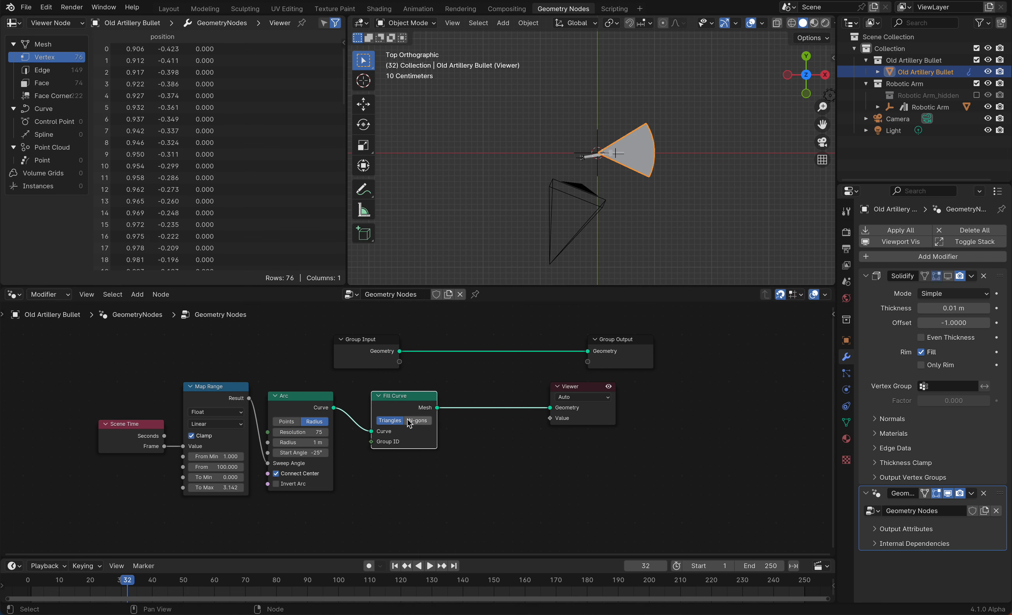
click(418, 420)
drag(405, 408, 386, 408)
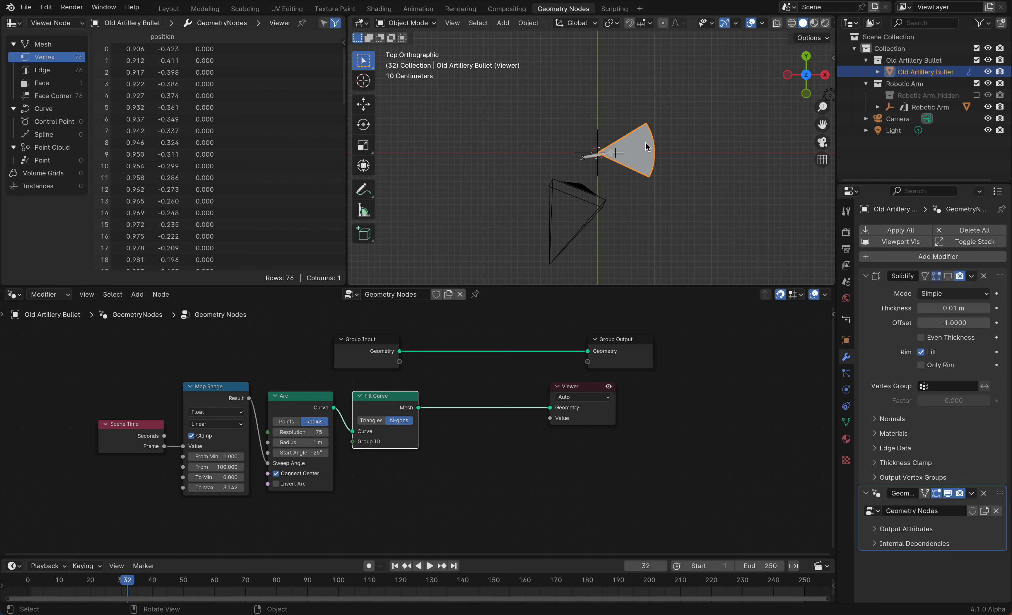
middle_drag(653, 189, 652, 190)
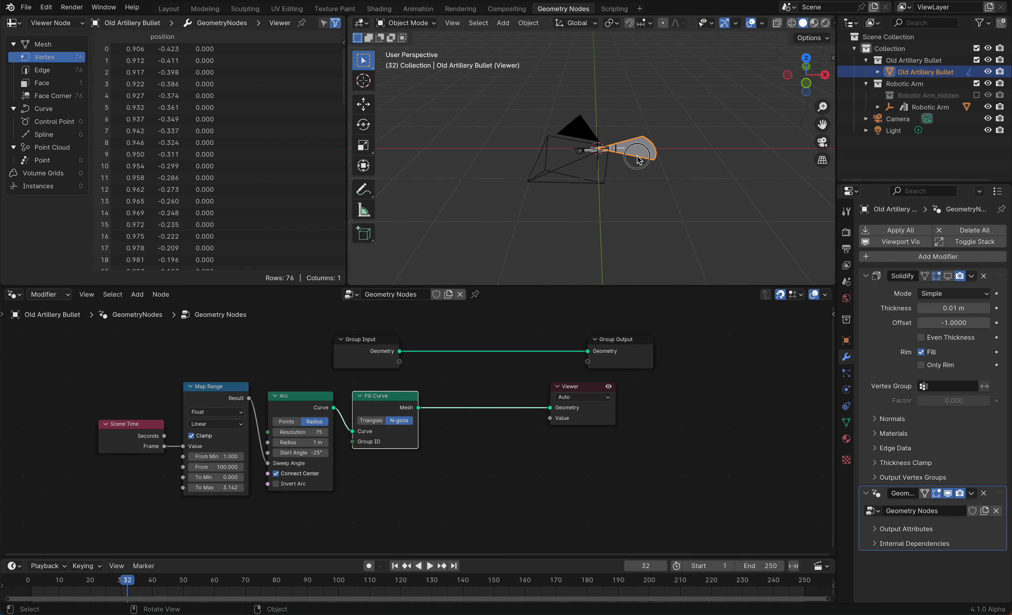
Play the animation and stop it at frame 43
key(space)
key(space)
middle_drag(576, 237, 576, 238)
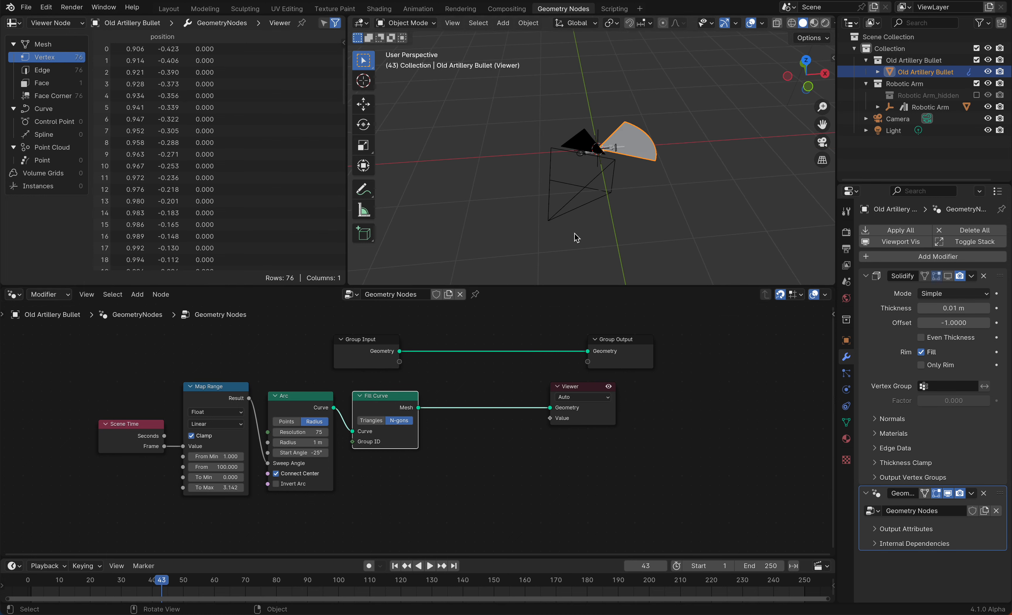
Insert an Extrude Mesh node on the link between the Fill Curve and Viewer nodes
key(shift+a)
mouse_move(460, 440)
key(Return)
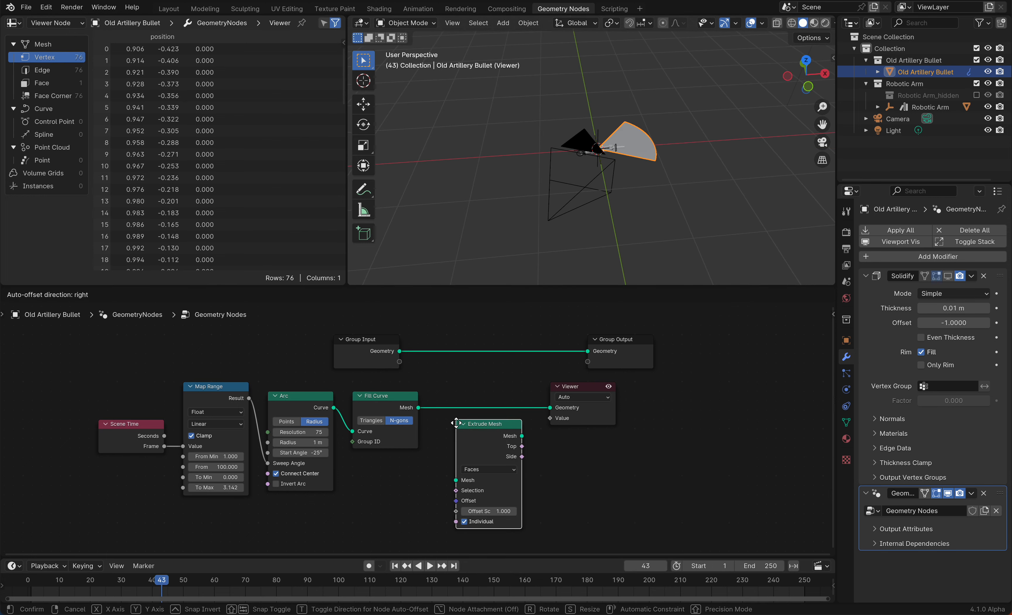
click(464, 404)
scroll(686, 128, left, 10)
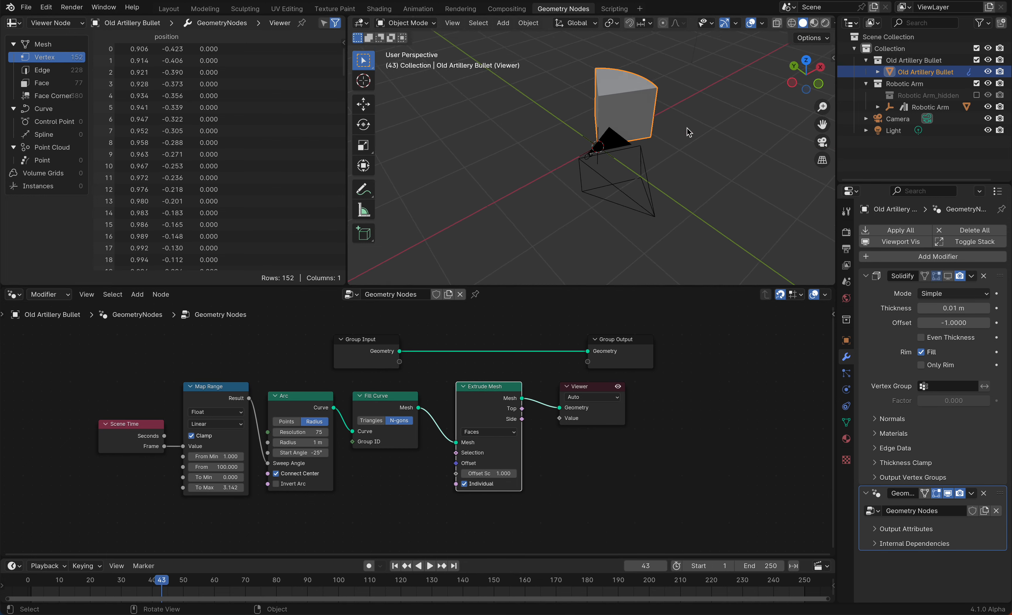
Inspect the extruded arc from several angles and shift the curve-building nodes away from the Viewer
scroll(686, 132, left, 10)
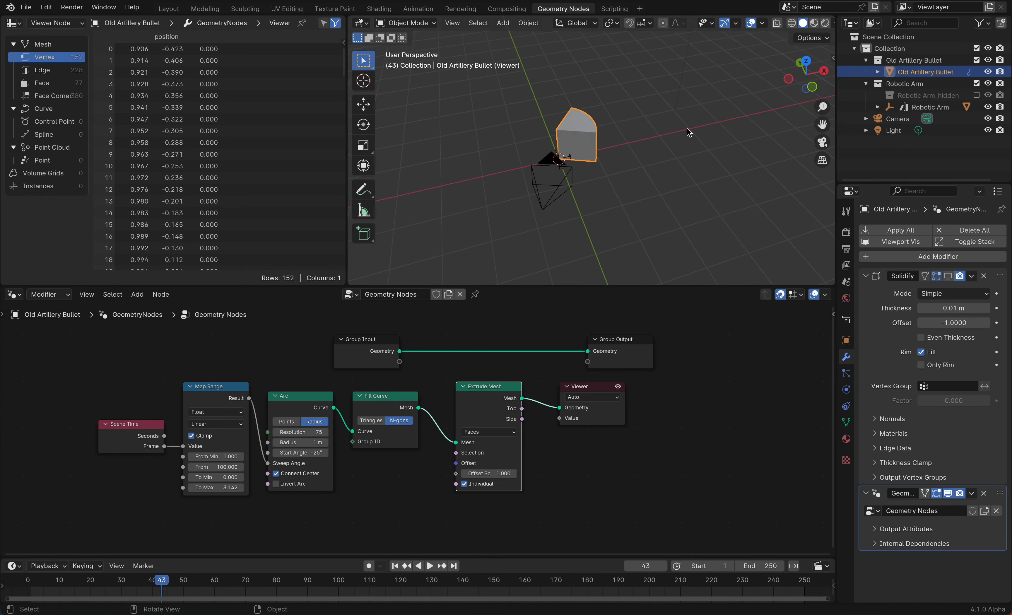
scroll(686, 132, left, 8)
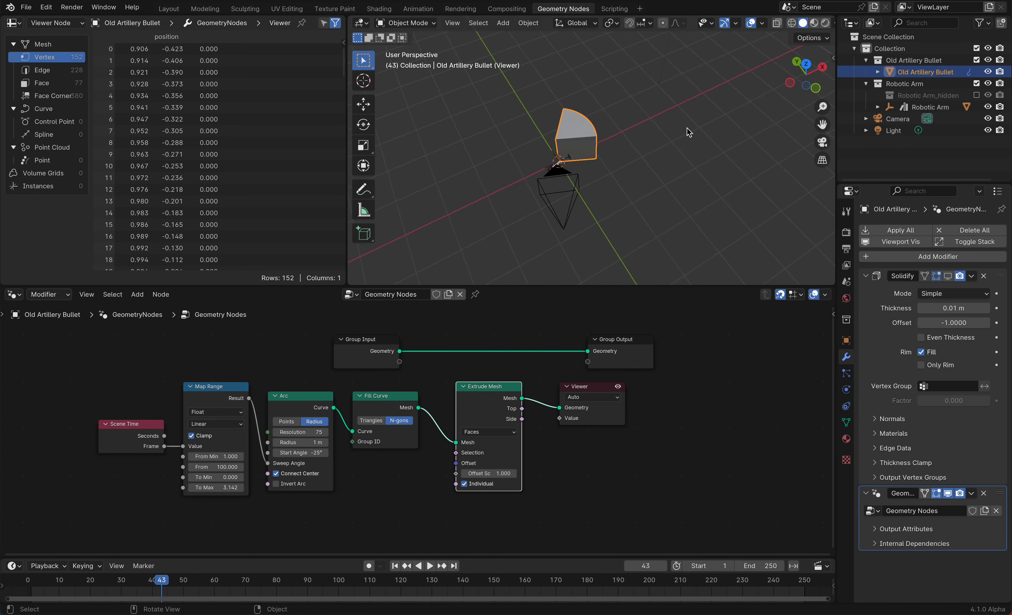
ctrl+scroll(687, 132, up, 3)
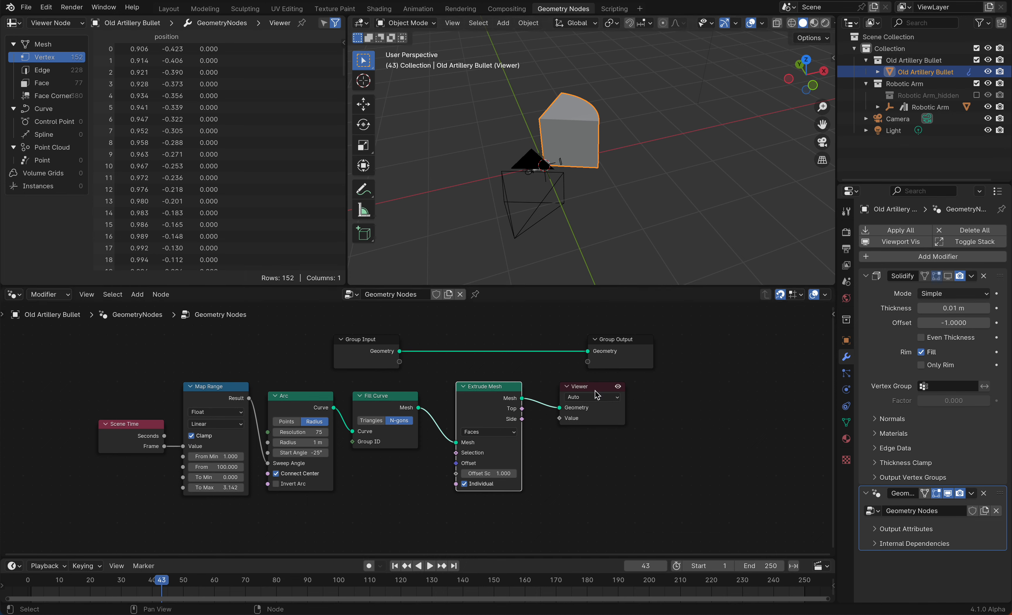
drag(50, 422, 335, 493)
scroll(593, 158, down, 10)
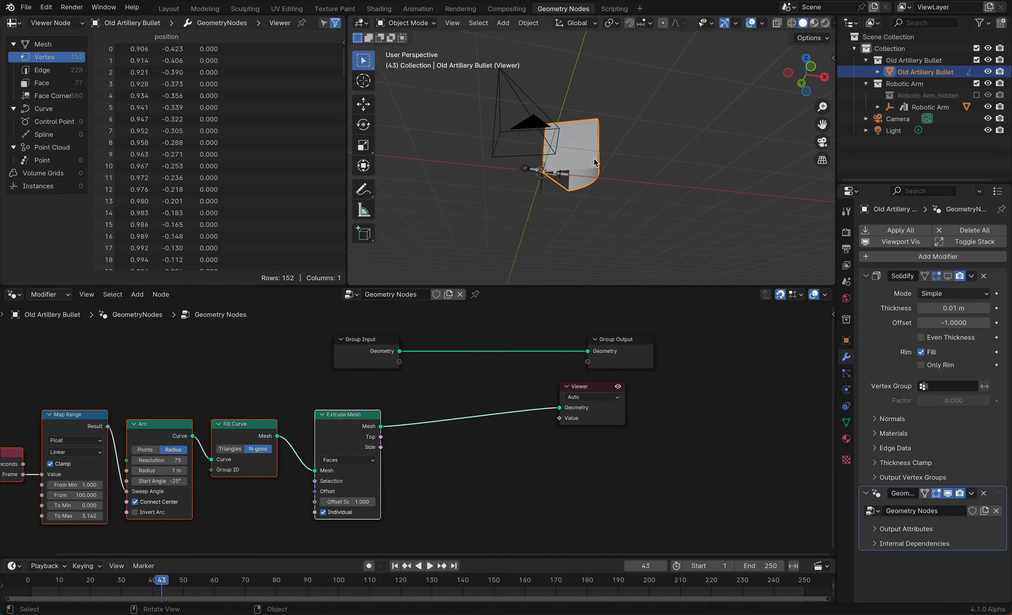
scroll(574, 173, down, 5)
scroll(575, 173, up, 4)
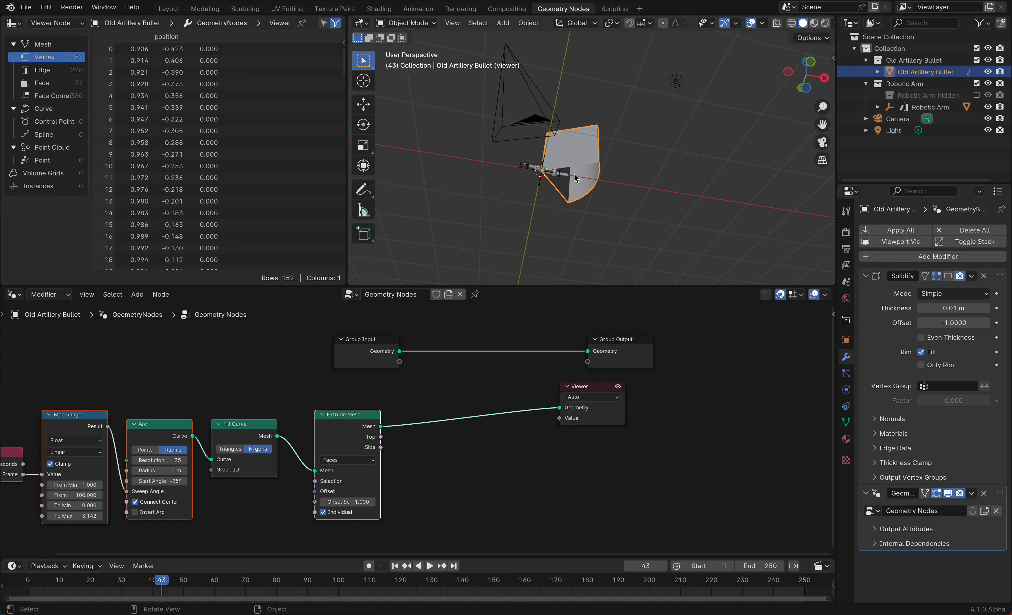
scroll(367, 455, down, 2)
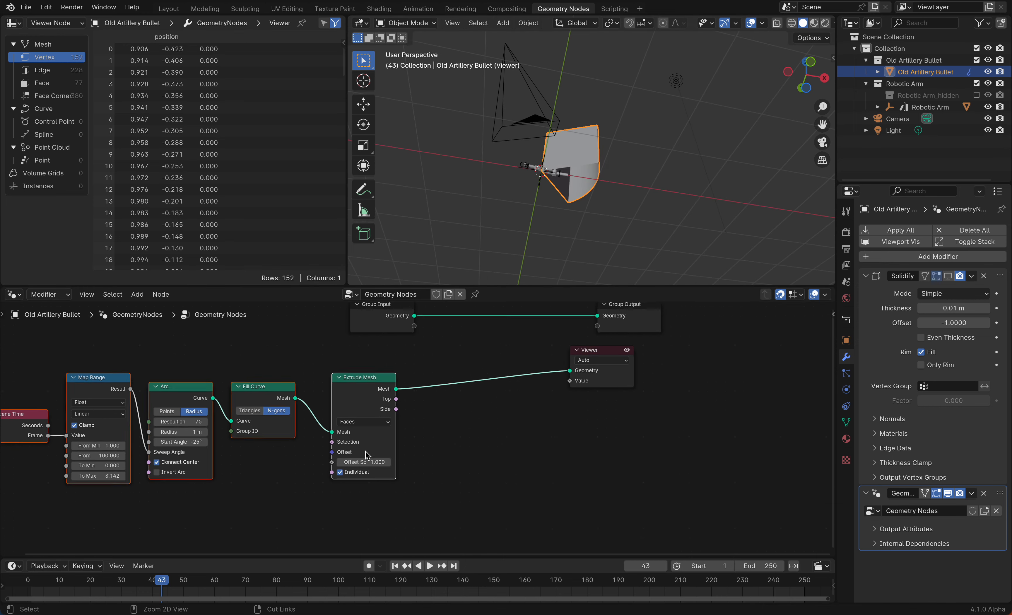
Add a Flip Faces node below Extrude Mesh and feed it the Fill Curve's mesh output
key(shift+a)
text(fli)
click(393, 491)
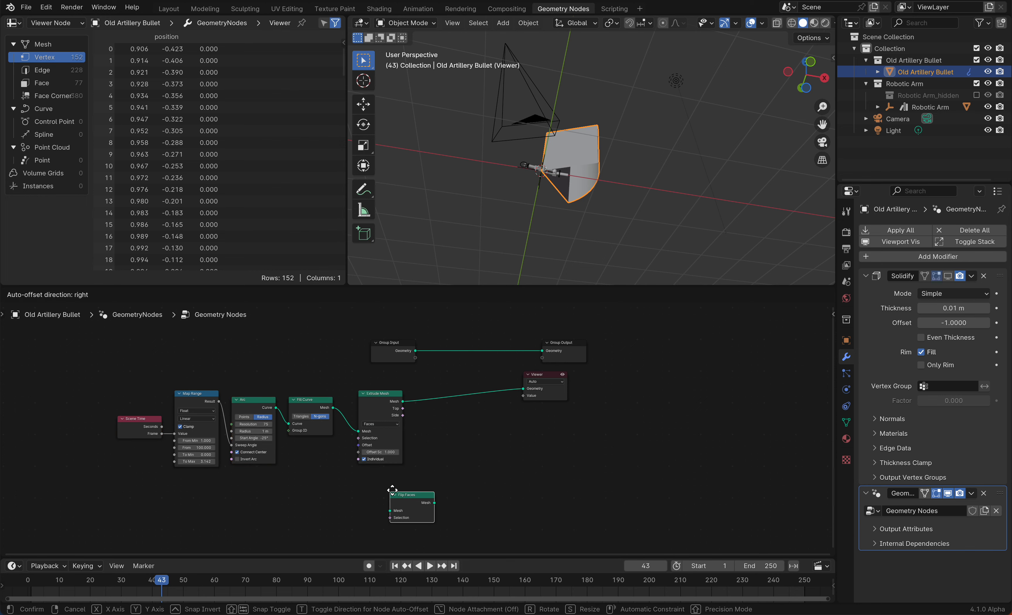
click(356, 474)
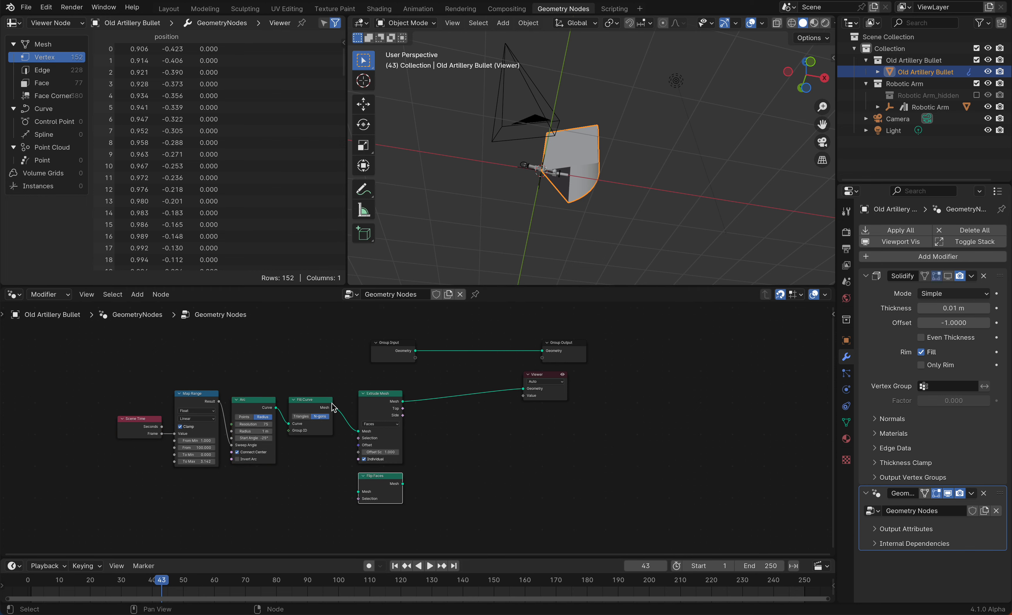
drag(333, 408, 358, 492)
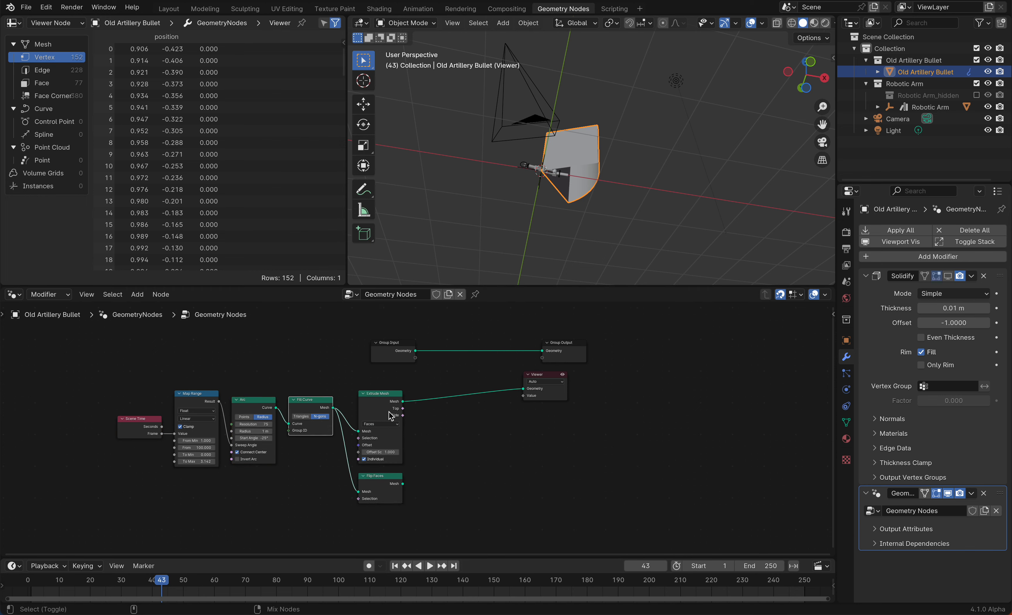
Combine the Extrude Mesh and Flip Faces outputs with a Join Geometry node feeding the Viewer
ctrl+alt+right_drag(389, 414, 385, 489)
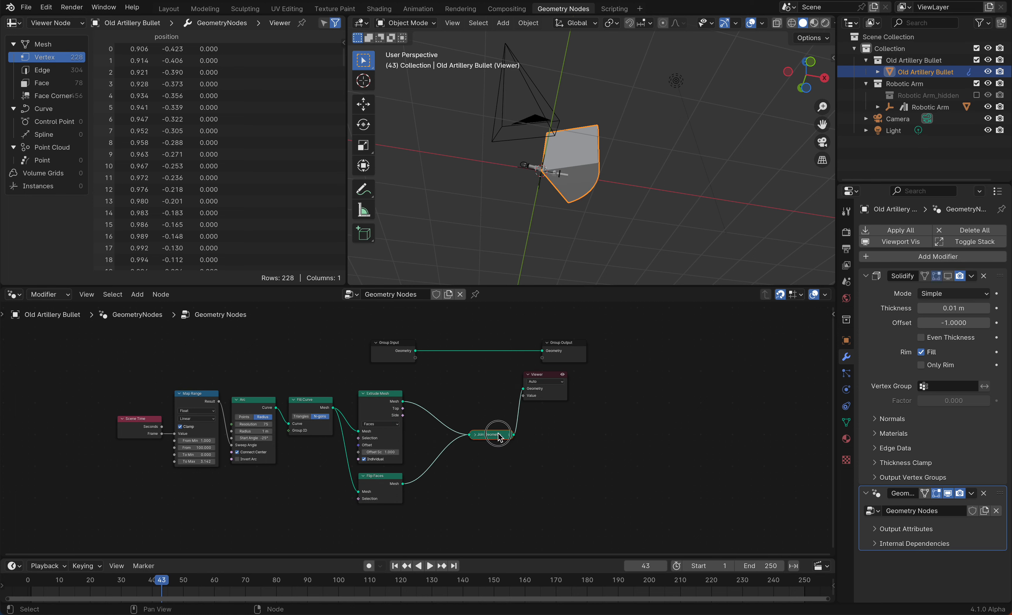
drag(498, 436, 451, 434)
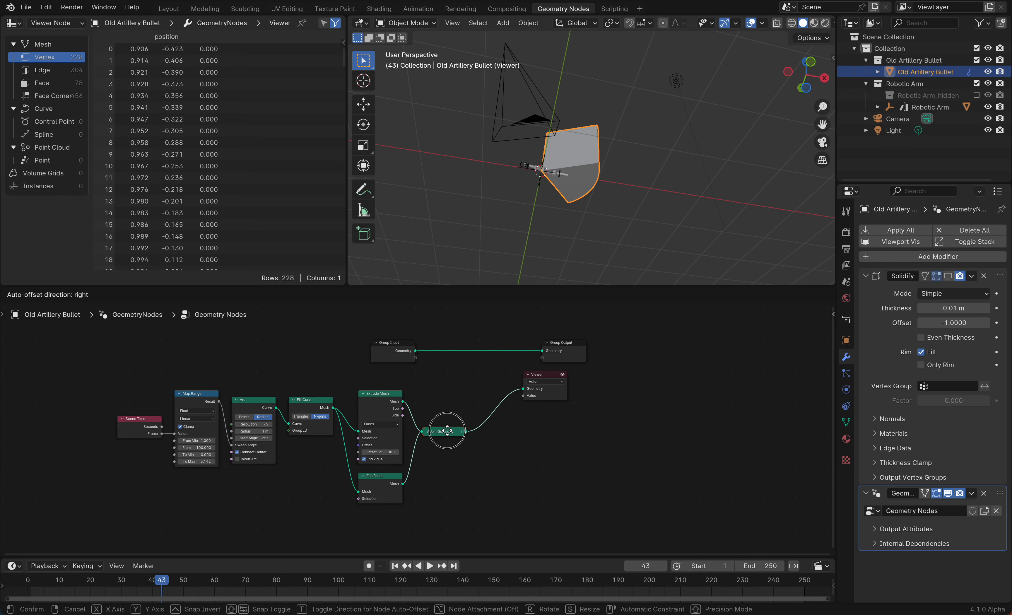
Toggle the Face Orientation overlay on to check the arc's normals, then off again
click(763, 24)
click(689, 248)
middle_drag(592, 195, 588, 194)
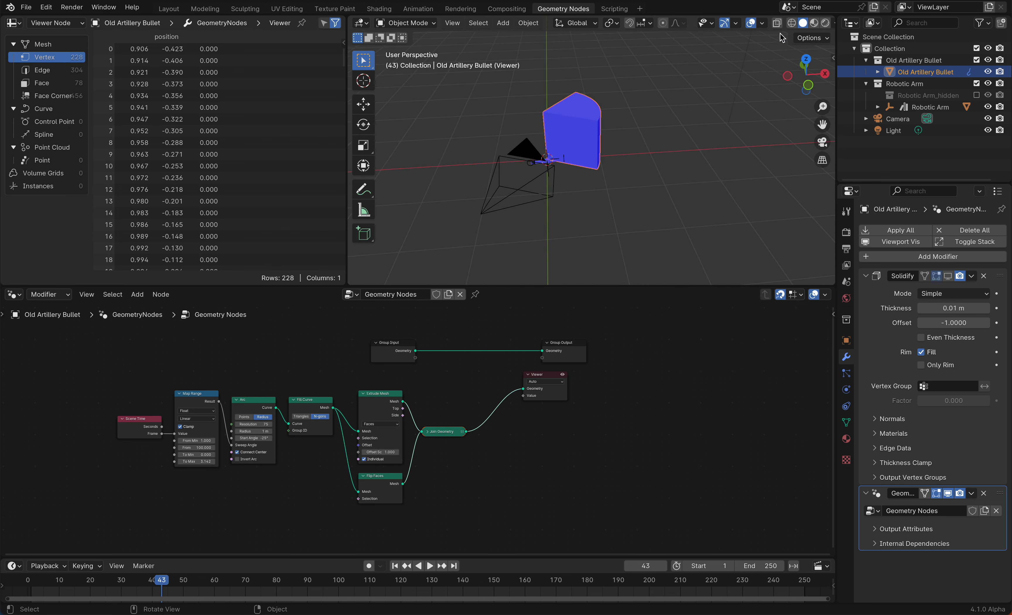
click(762, 24)
click(689, 248)
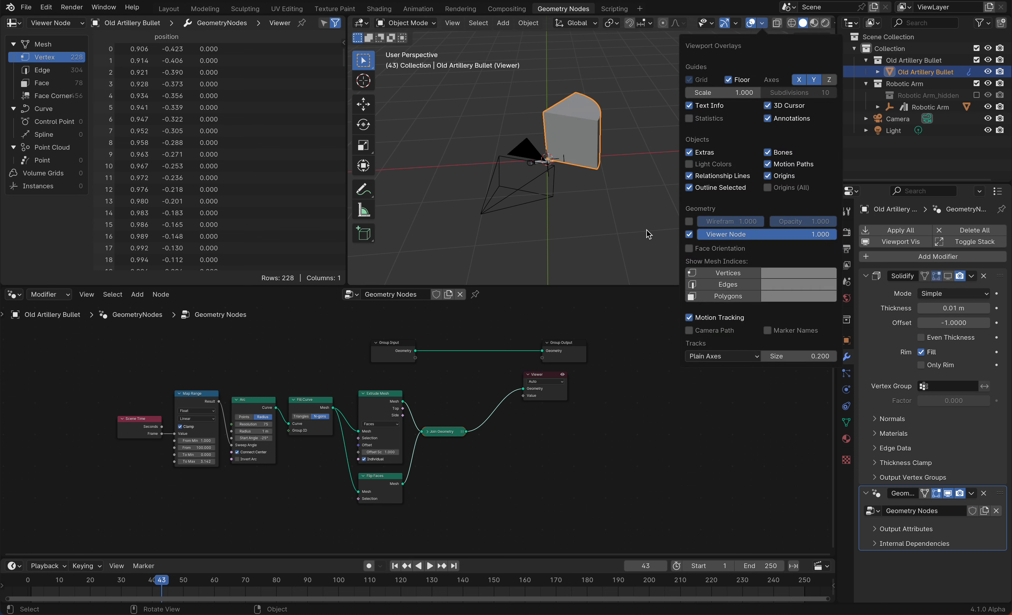
Insert a Merge by Distance node between Join Geometry and the Viewer
key(shift+a)
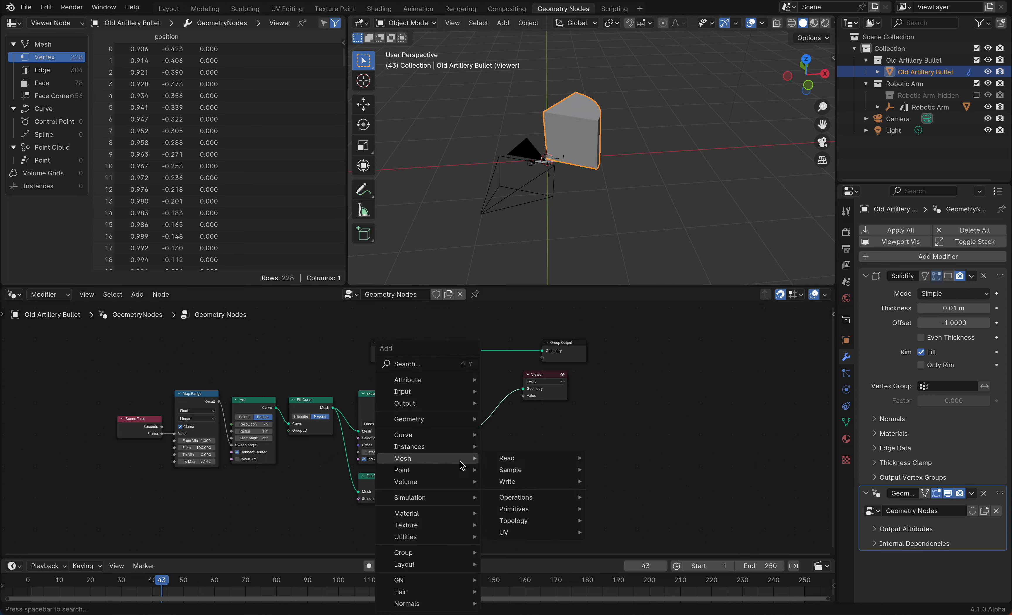
text(merge)
key(Return)
click(491, 418)
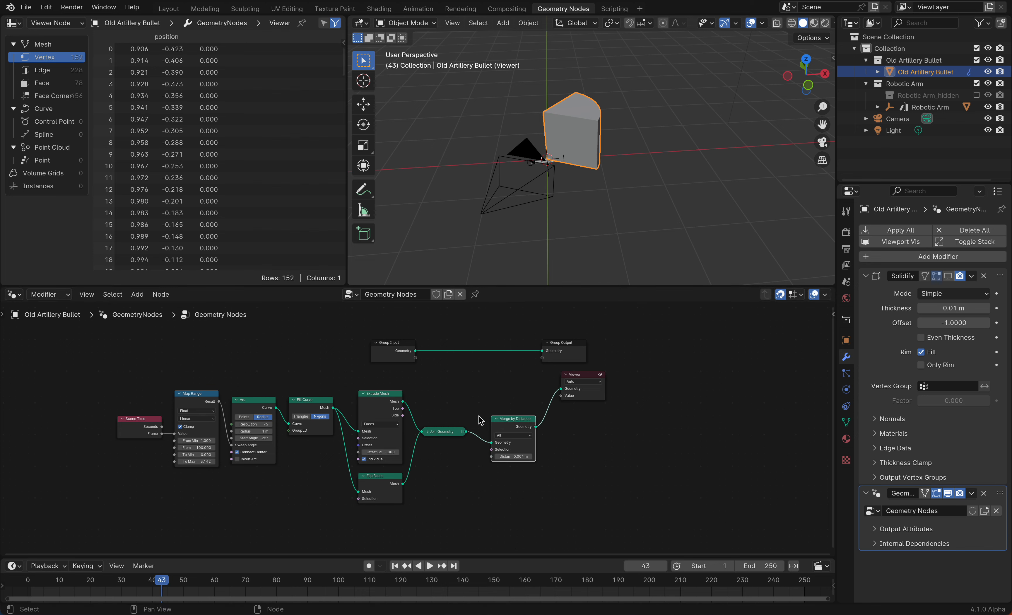
drag(507, 422, 437, 453)
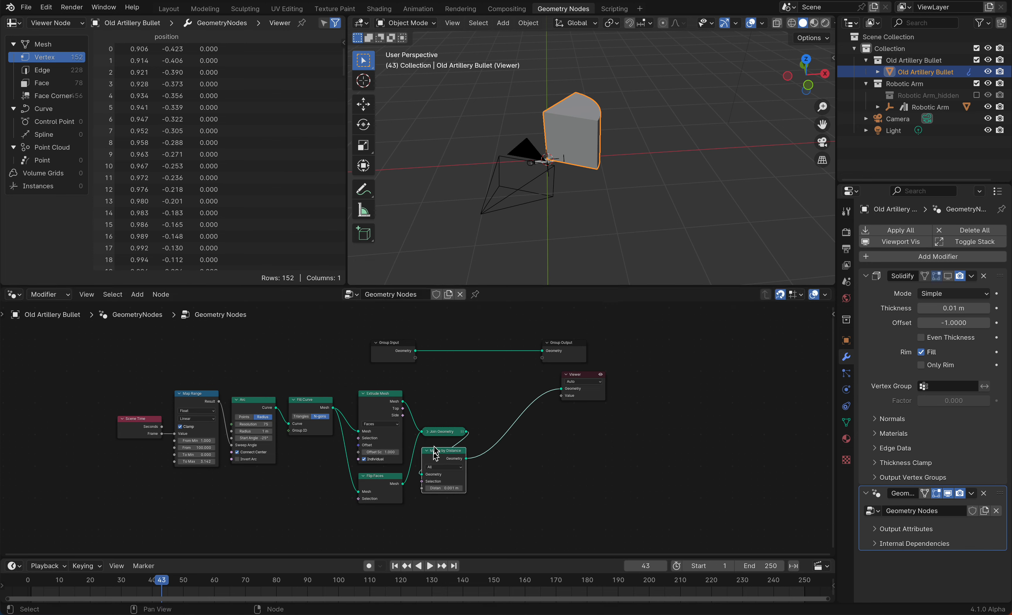
Move the Group Output node further right and delete the Viewer node
ctrl+scroll(452, 388, up, 3)
scroll(453, 389, down, 2)
scroll(453, 389, left, 3)
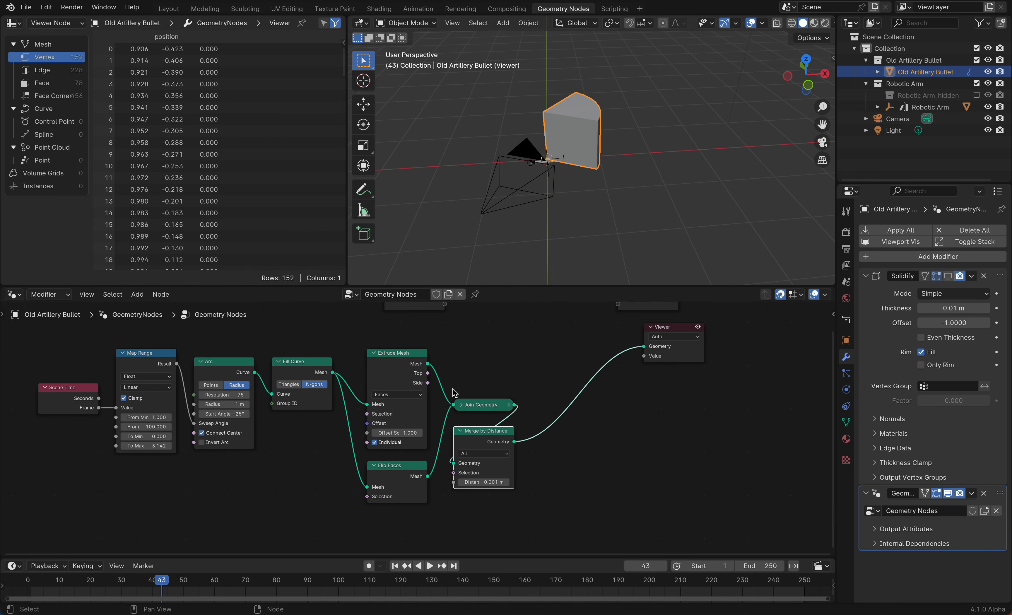
scroll(452, 388, up, 2)
ctrl+scroll(452, 388, down, 2)
scroll(453, 390, right, 5)
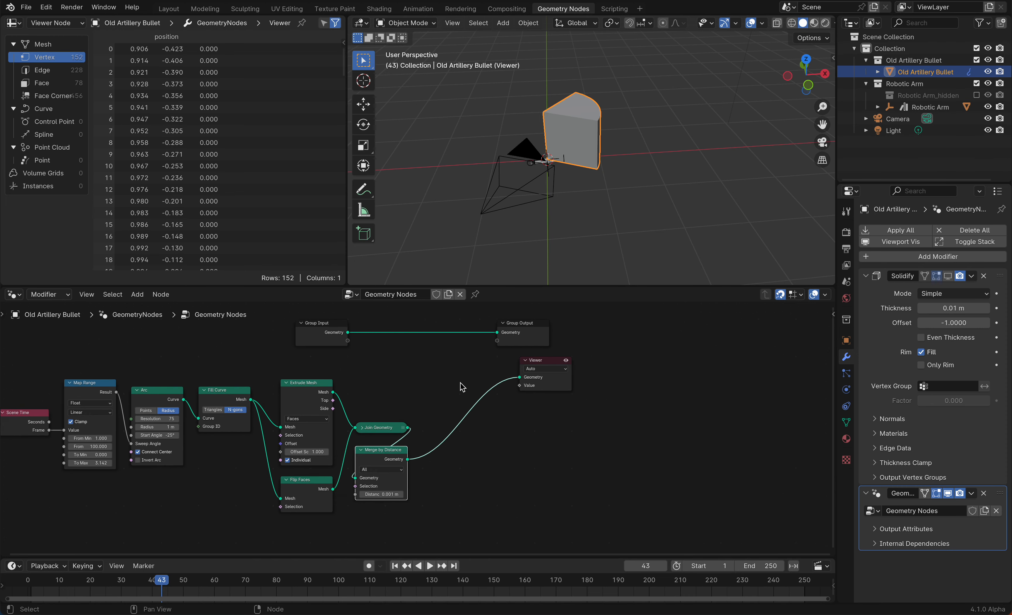
click(518, 365)
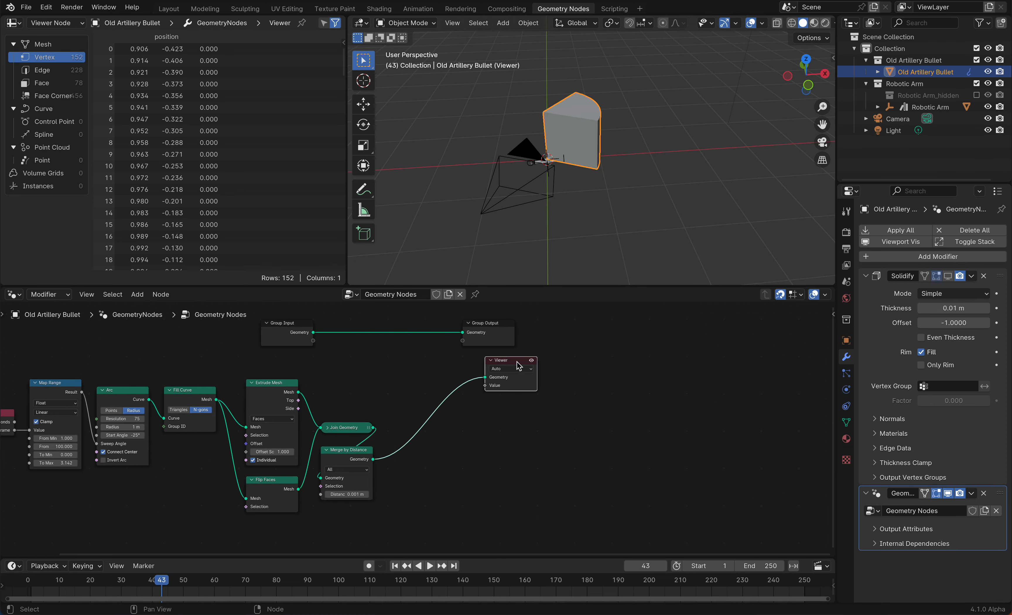
drag(502, 332, 667, 331)
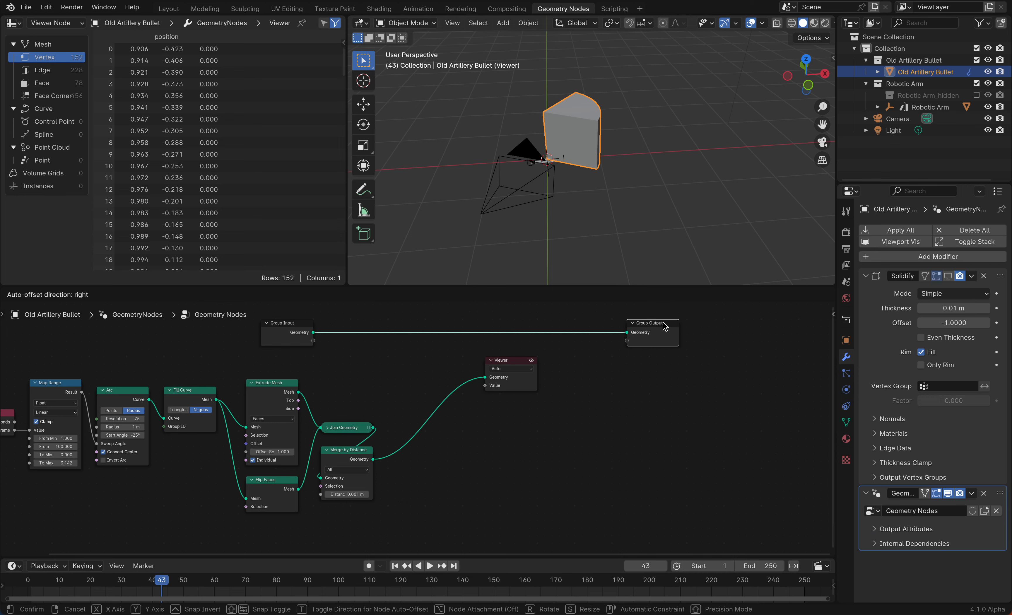
click(518, 366)
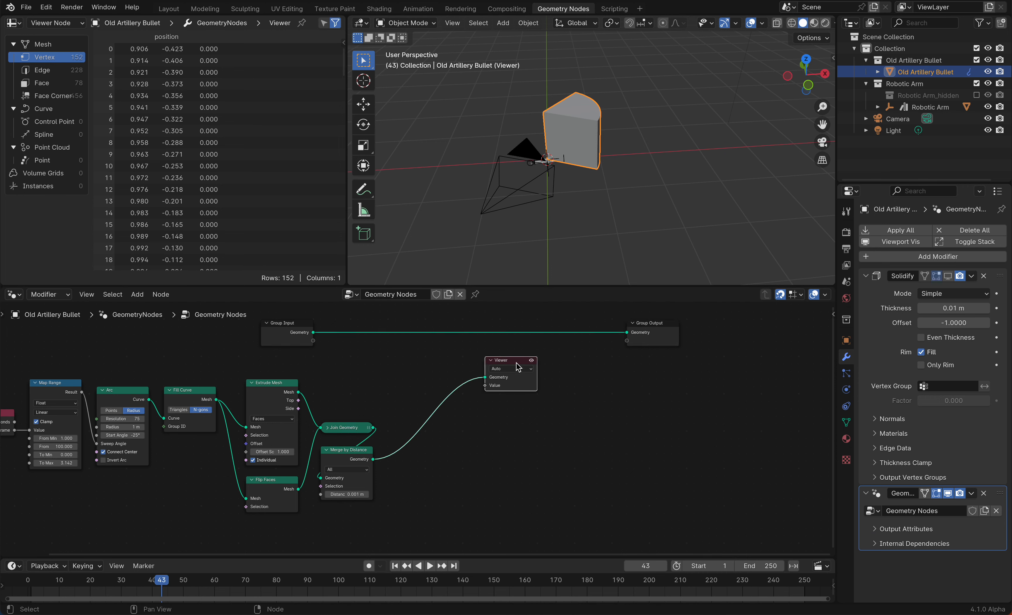
key(x)
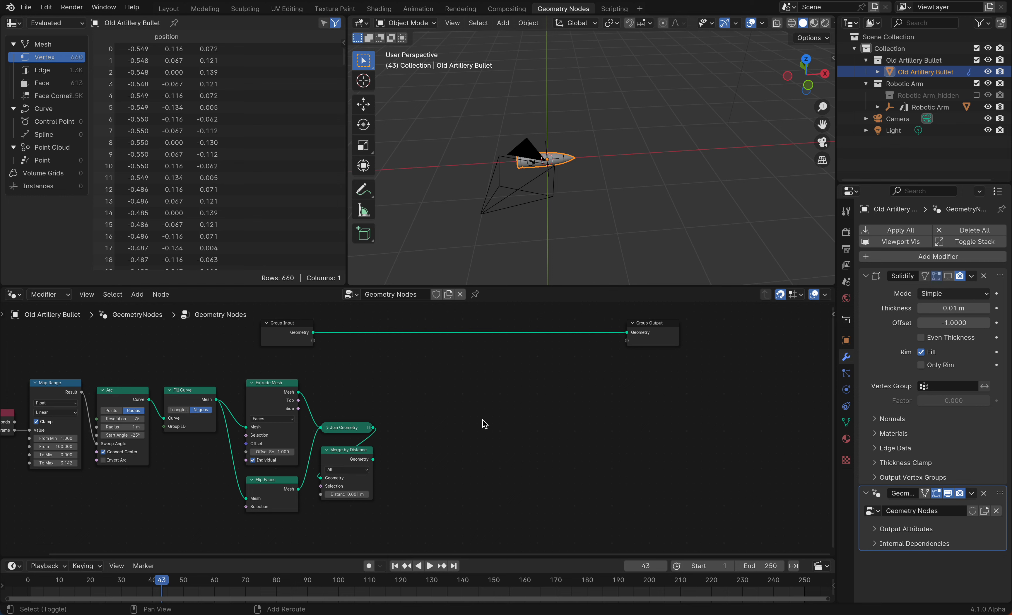
Join the Group Input geometry and the merged arc into the Group Output with a Join Geometry node
drag(374, 461, 489, 401)
key(Escape)
ctrl+shift+right_drag(294, 340, 352, 456)
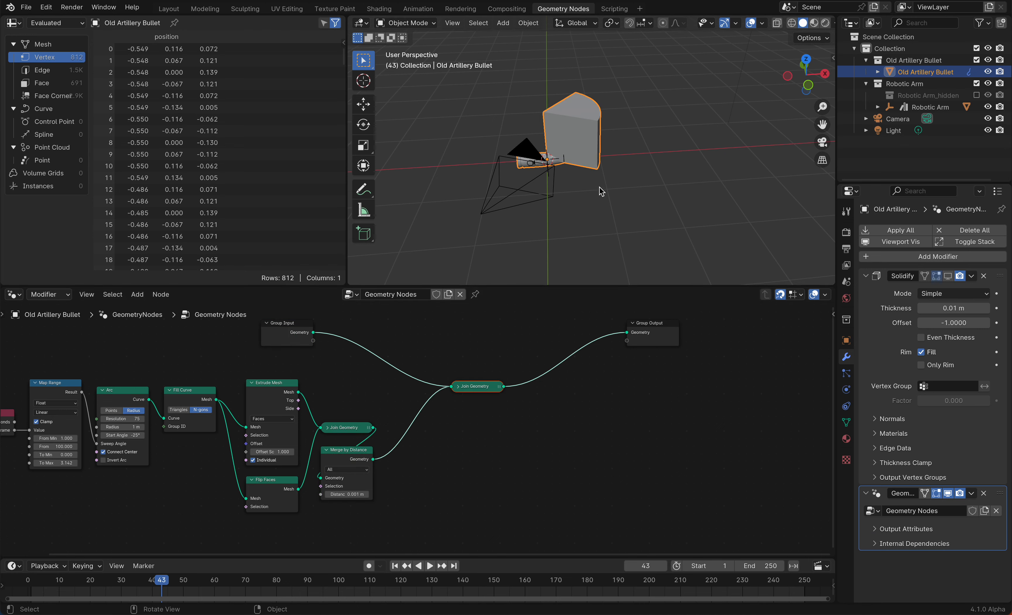
Orbit the viewport to examine the arc's position relative to the bullet
middle_drag(600, 187, 616, 162)
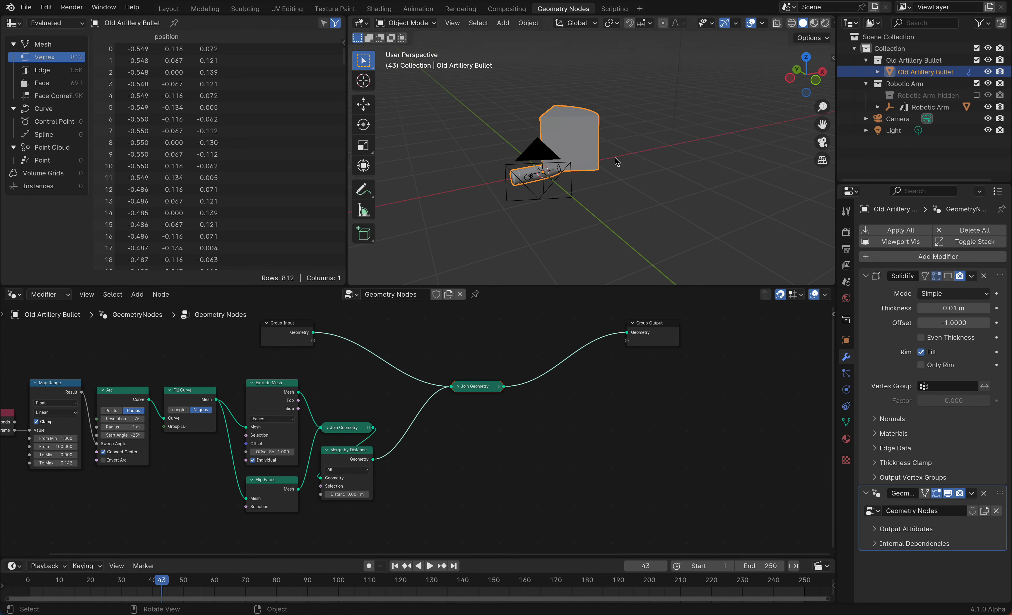
scroll(650, 191, right, 5)
middle_drag(536, 173, 554, 172)
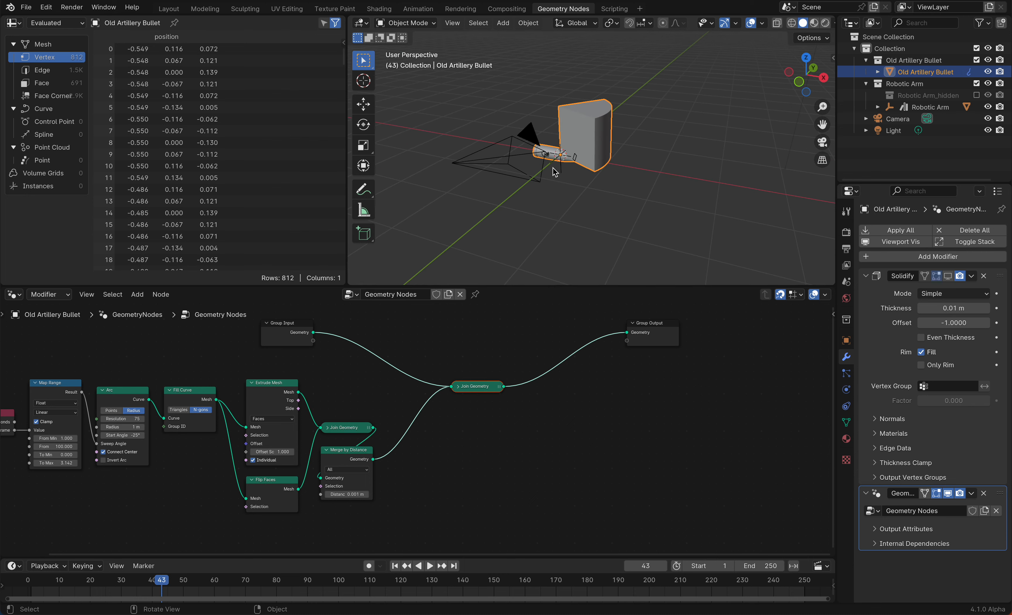
scroll(530, 151, right, 6)
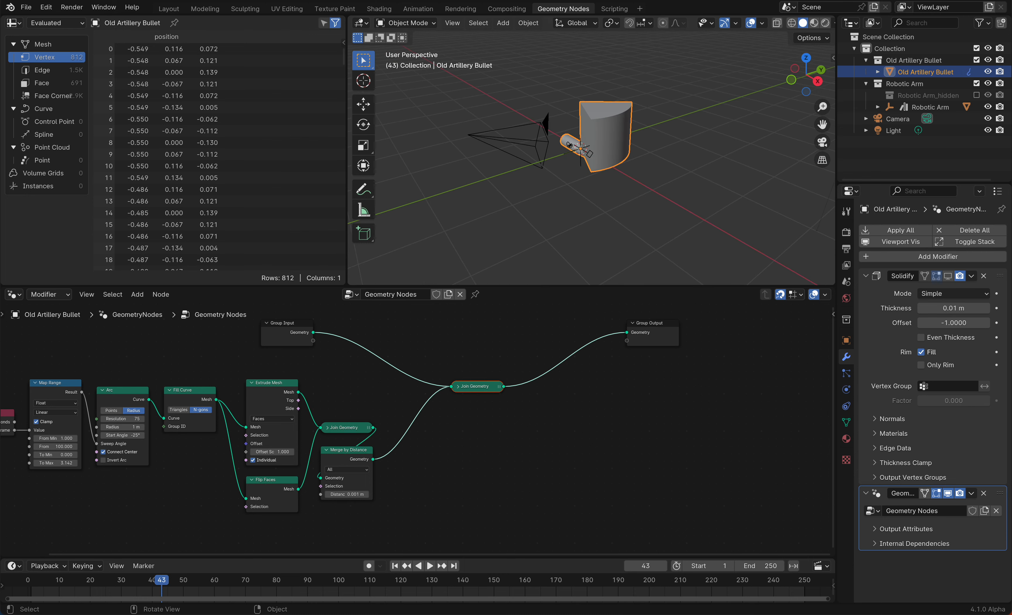
key(d)
mouse_move(518, 109)
mouse_down()
mouse_move(537, 117)
mouse_move(517, 143)
mouse_move(501, 131)
mouse_move(504, 111)
mouse_up()
mouse_move(505, 109)
right_down()
mouse_move(506, 151)
mouse_move(533, 113)
mouse_move(515, 108)
mouse_move(511, 138)
right_up()
middle_drag(511, 139, 506, 141)
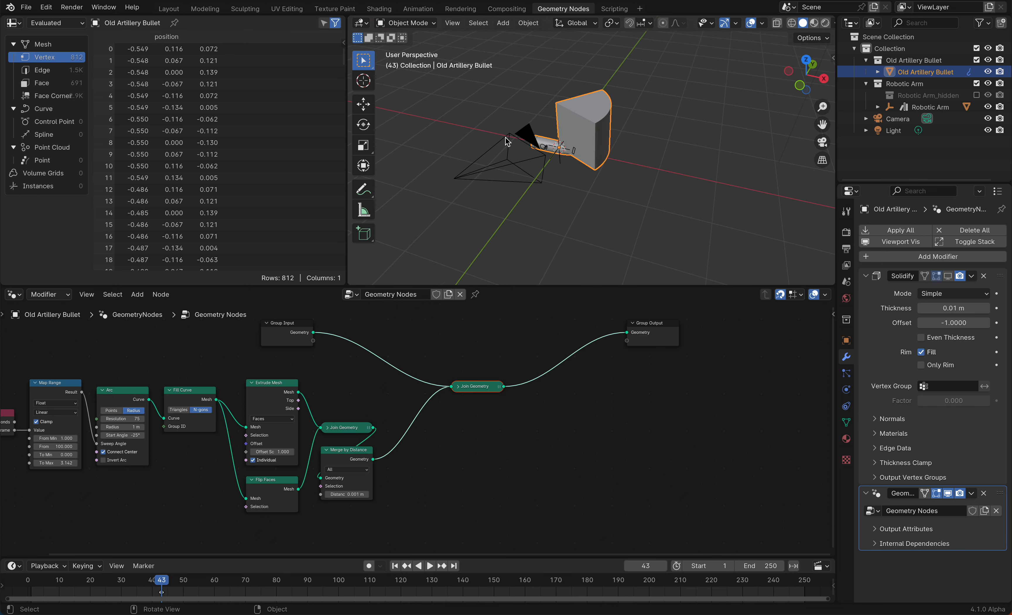
Insert a Transform Geometry node after Merge by Distance and set its Y rotation to 90°
key(shift+a)
text(trans)
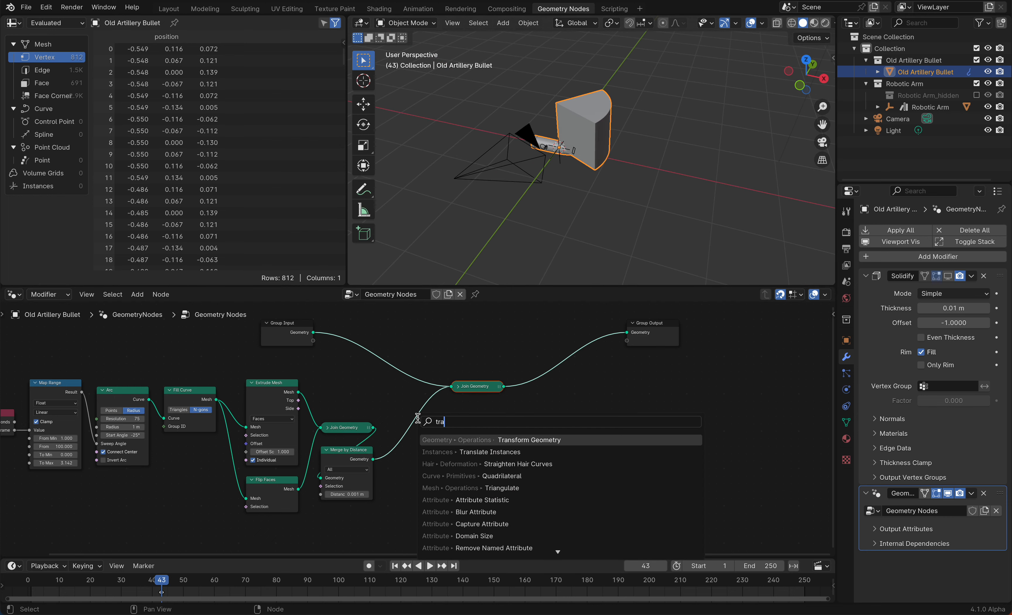
key(Return)
click(403, 403)
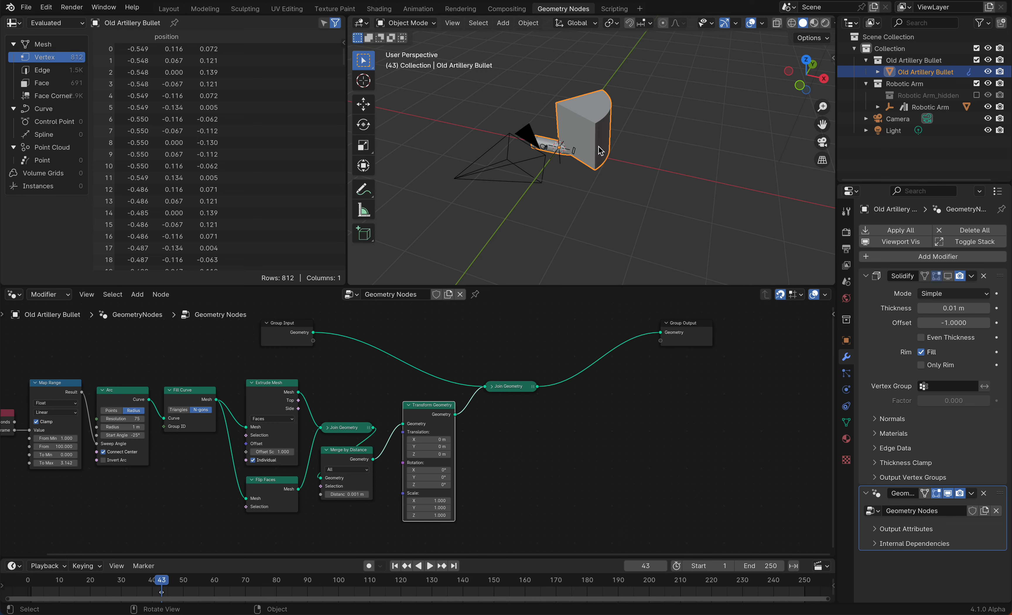
scroll(601, 151, left, 3)
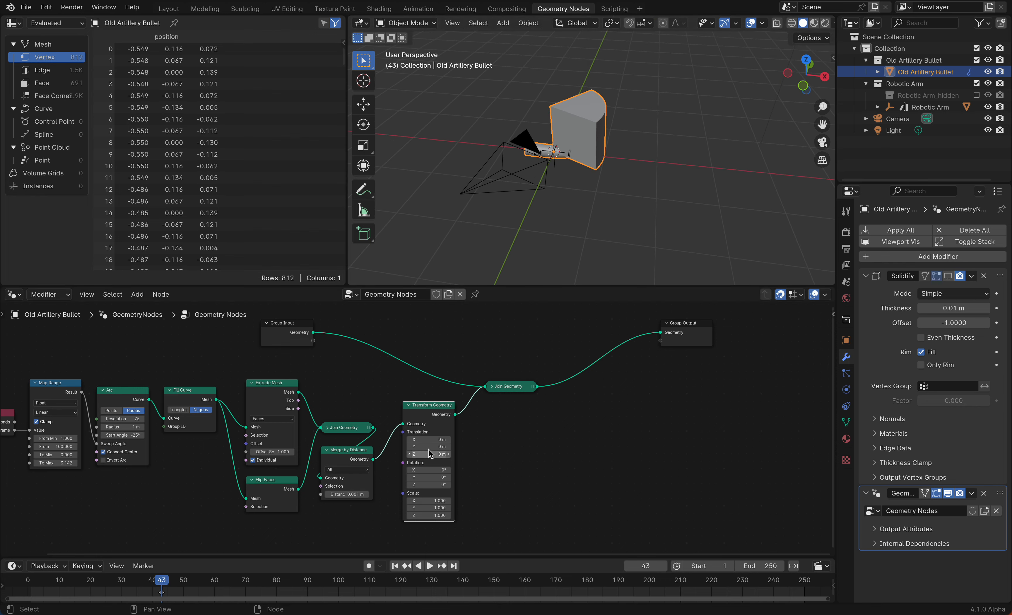
text(90)
key(Return)
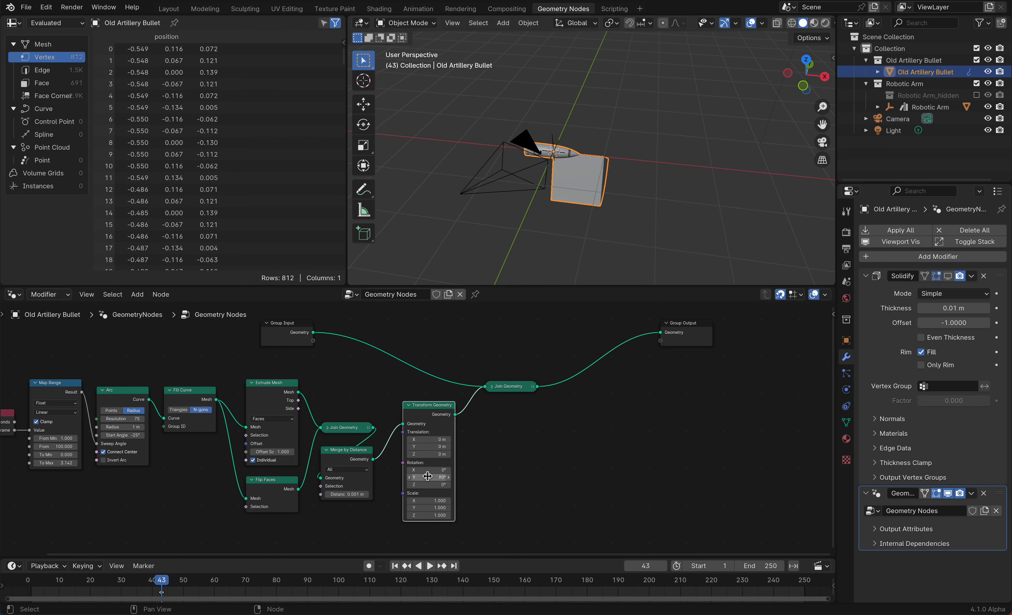
Set the second Transform Geometry's X rotation to about -96° and play the animation
drag(350, 477, 340, 475)
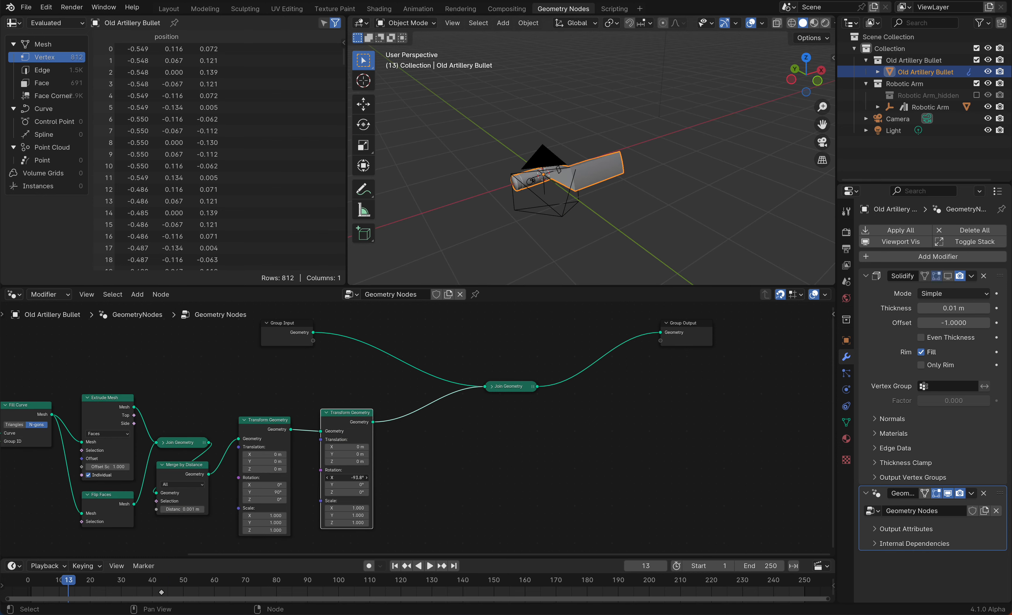
key(space)
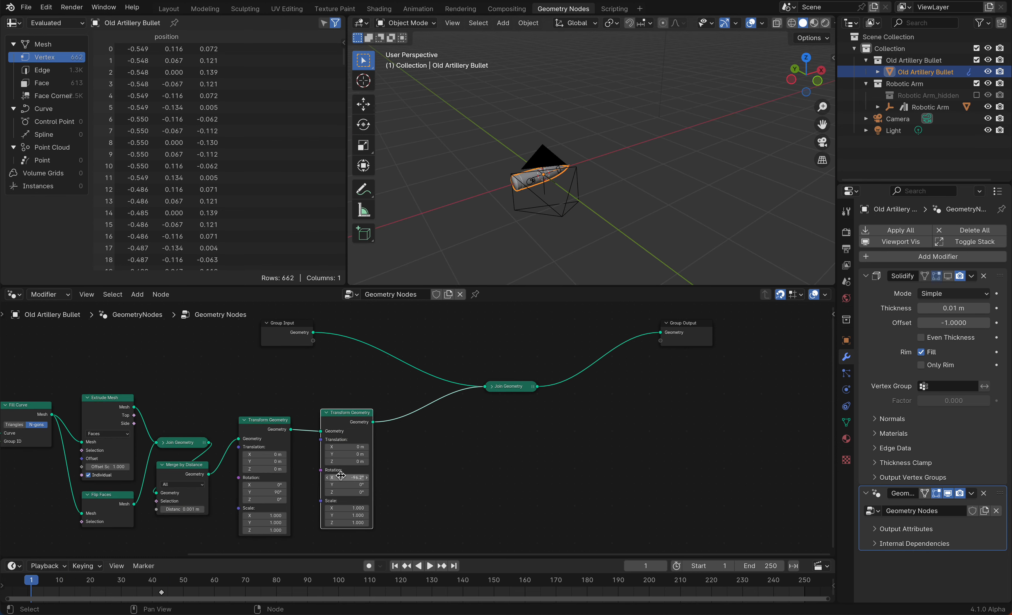
Play the animation through the camera view to check the arc's movement around the bullet
key(space)
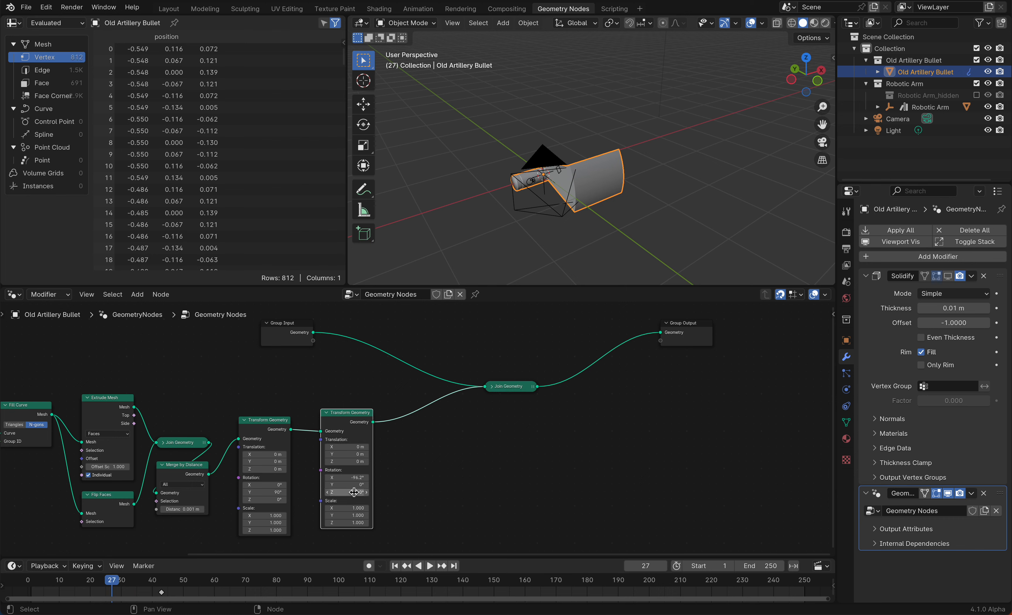
click(822, 142)
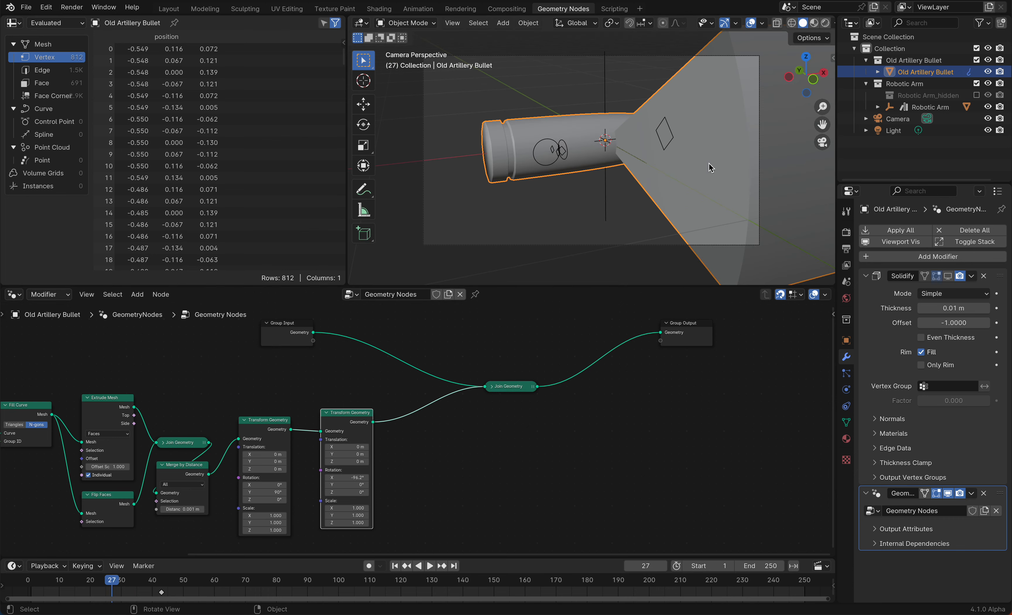
key(KP_0)
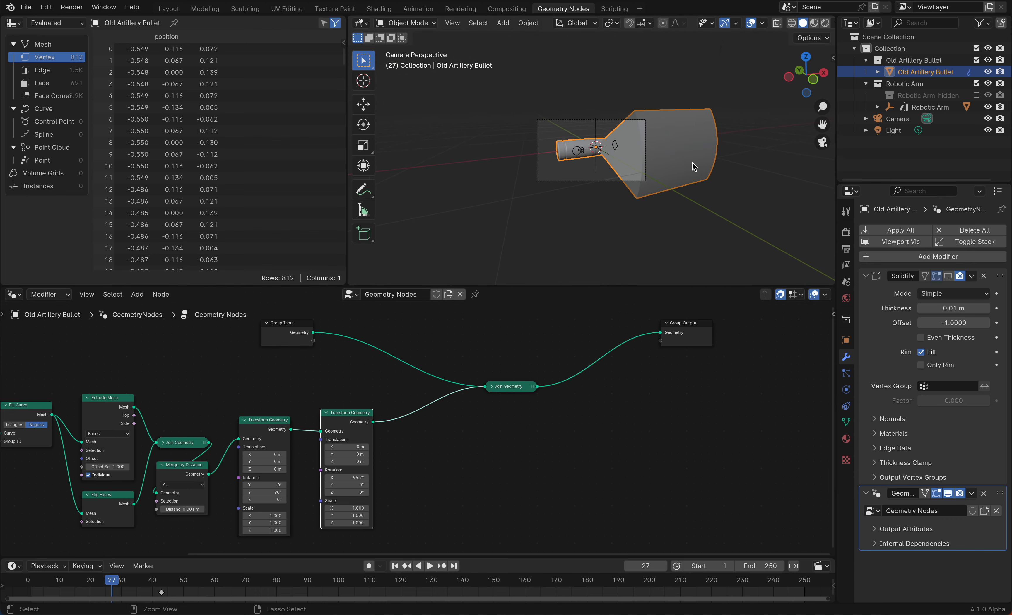
key(space)
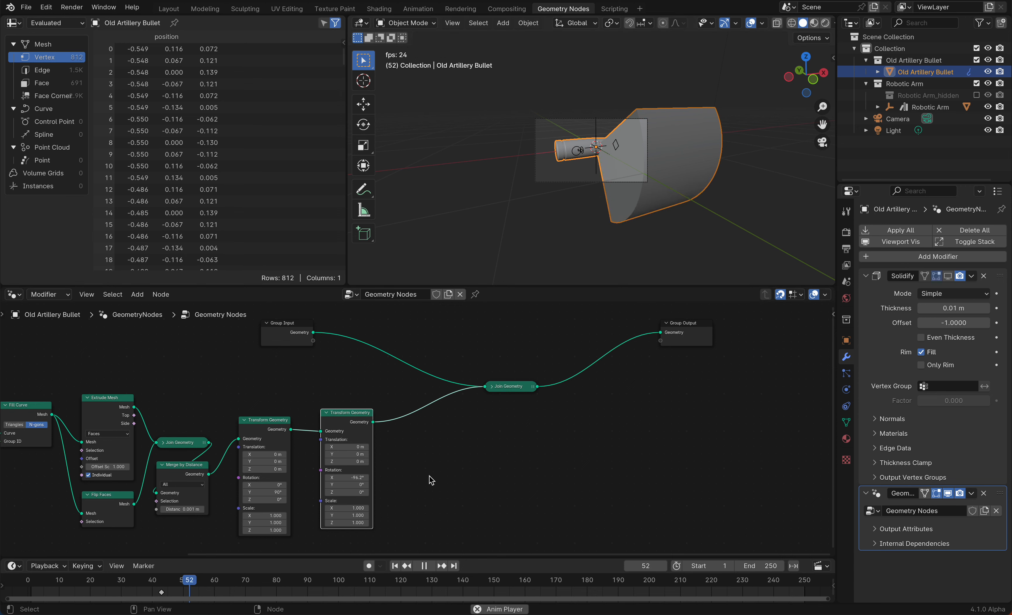
key(space)
Set the second Transform Geometry's X rotation to about -123° and save the file
drag(348, 477, 336, 477)
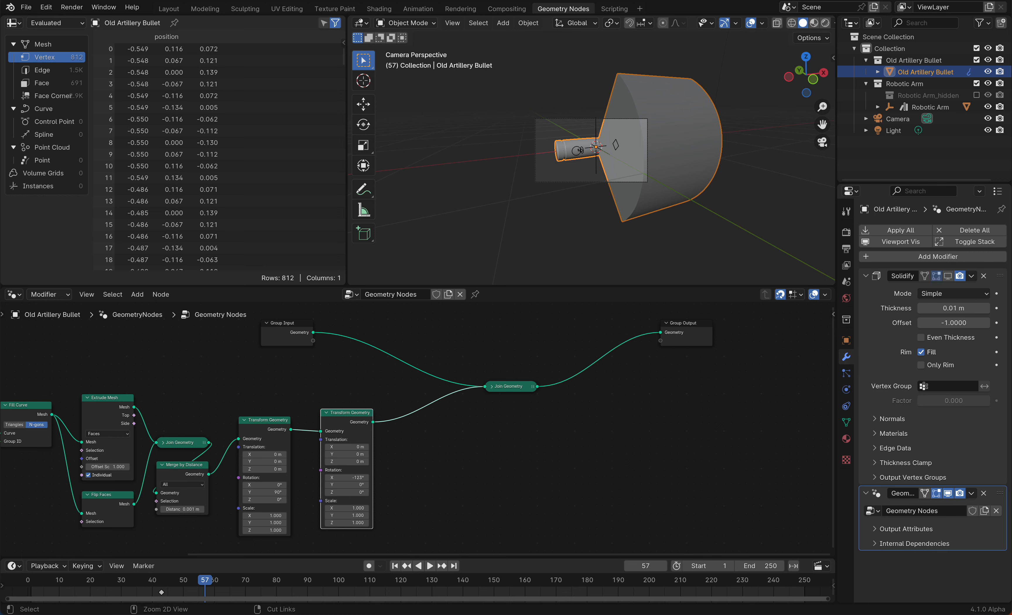
key(ctrl+s)
Set the Extrude Mesh node's offset scale to 2.2
ctrl+scroll(641, 190, down, 3)
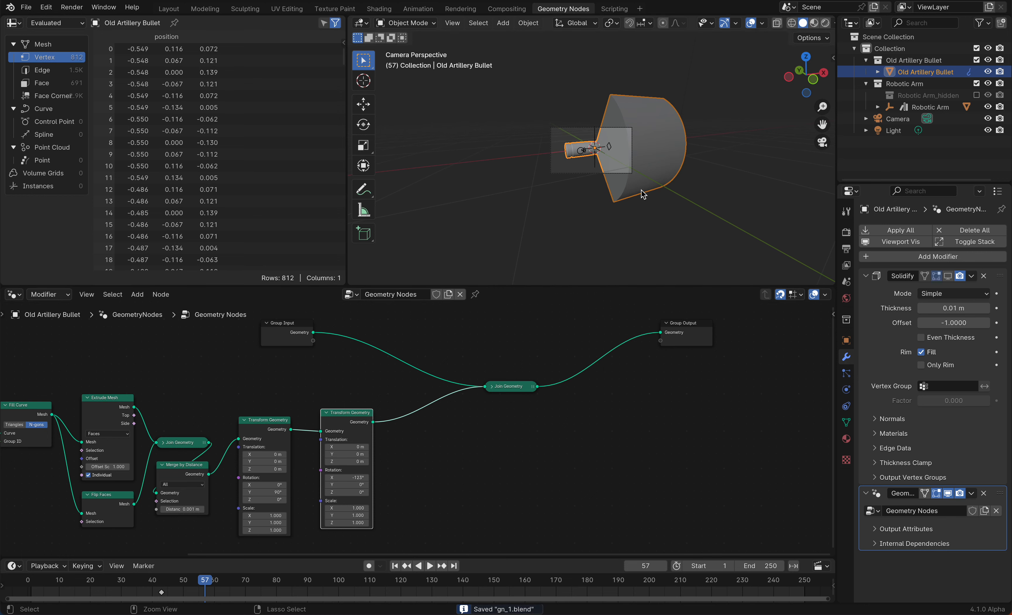
middle_drag(641, 191, 641, 193)
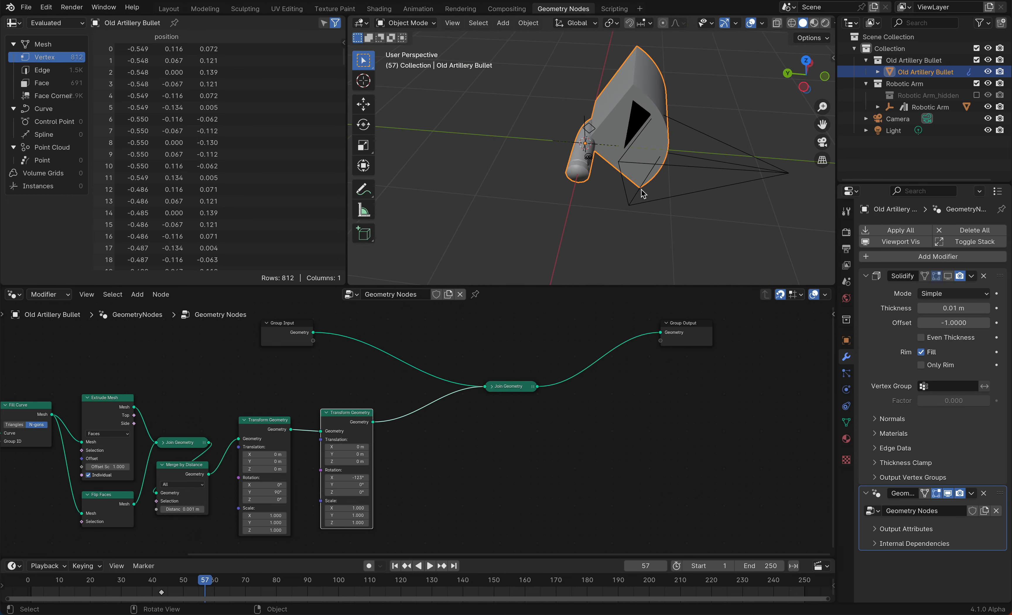
scroll(155, 509, left, 10)
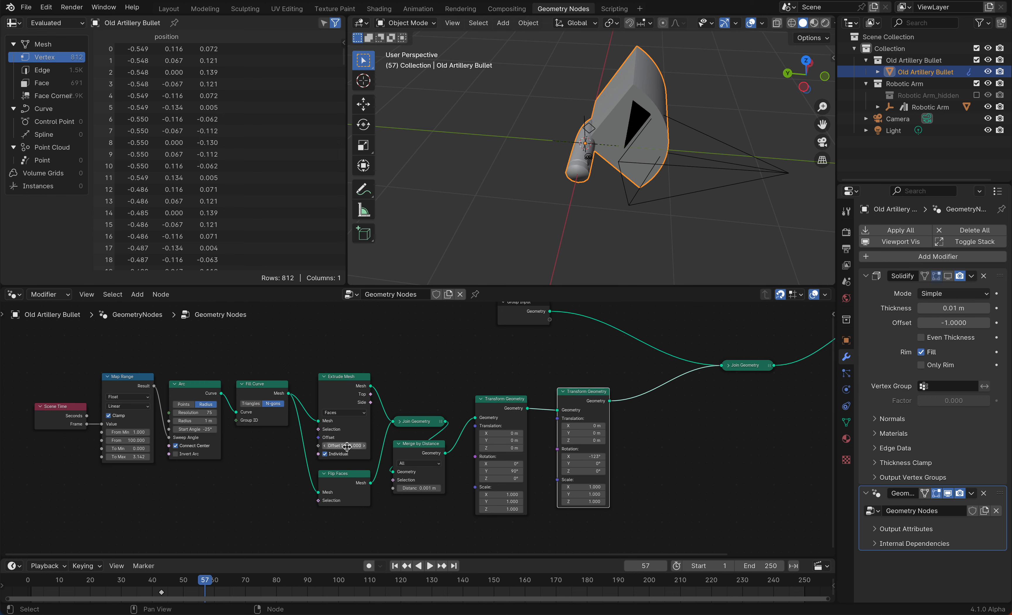
drag(344, 446, 373, 446)
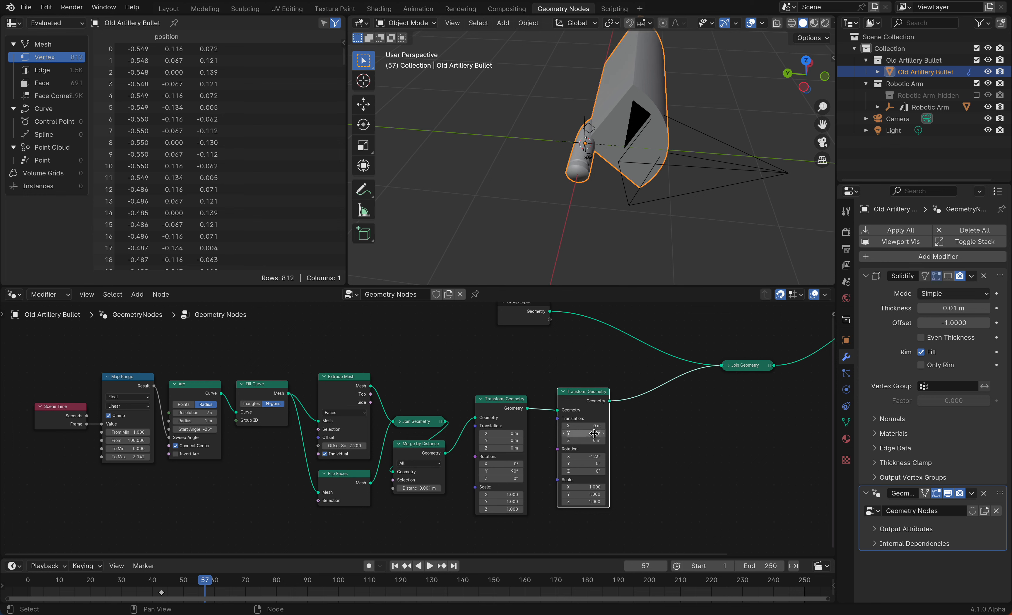
Set the second Transform Geometry's X translation to -1.1 m and save the file
drag(583, 425, 562, 426)
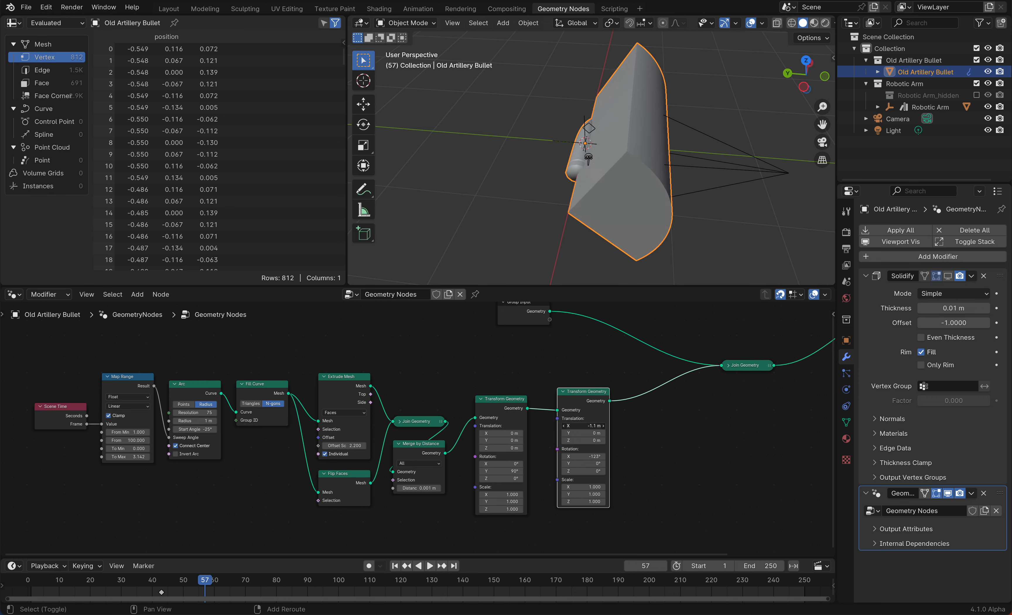
scroll(762, 110, right, 5)
click(822, 143)
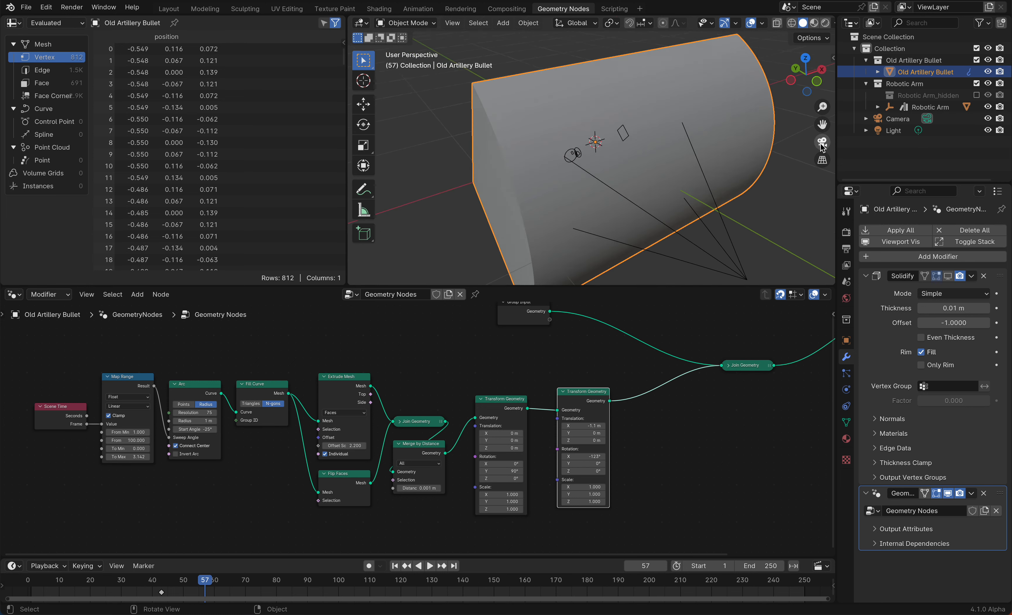
key(ctrl+s)
Remove the Join Geometry node while keeping the Group Input connected to the Group Output
scroll(566, 392, right, 10)
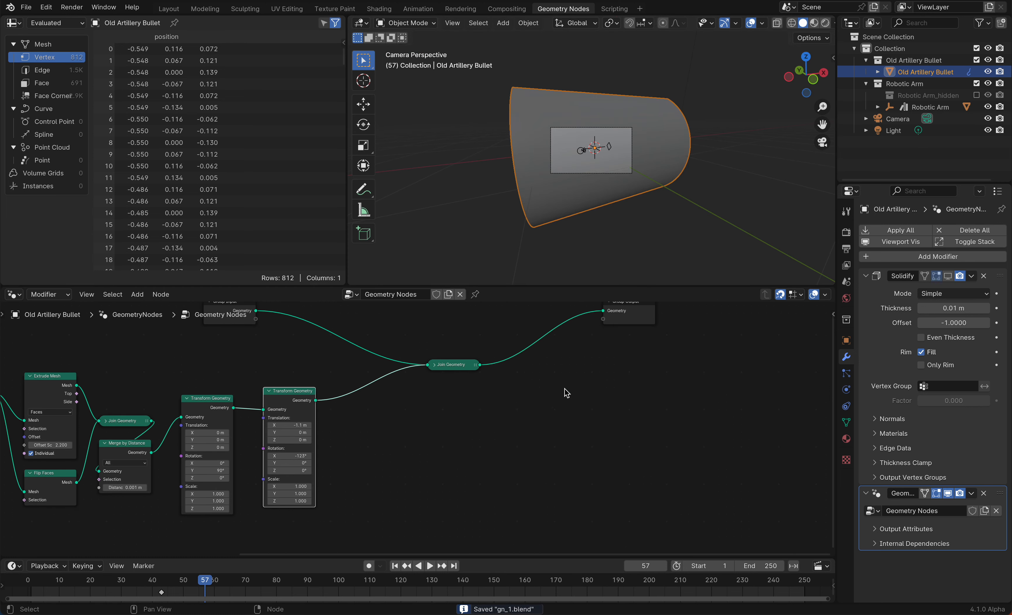
click(446, 370)
key(ctrl+x)
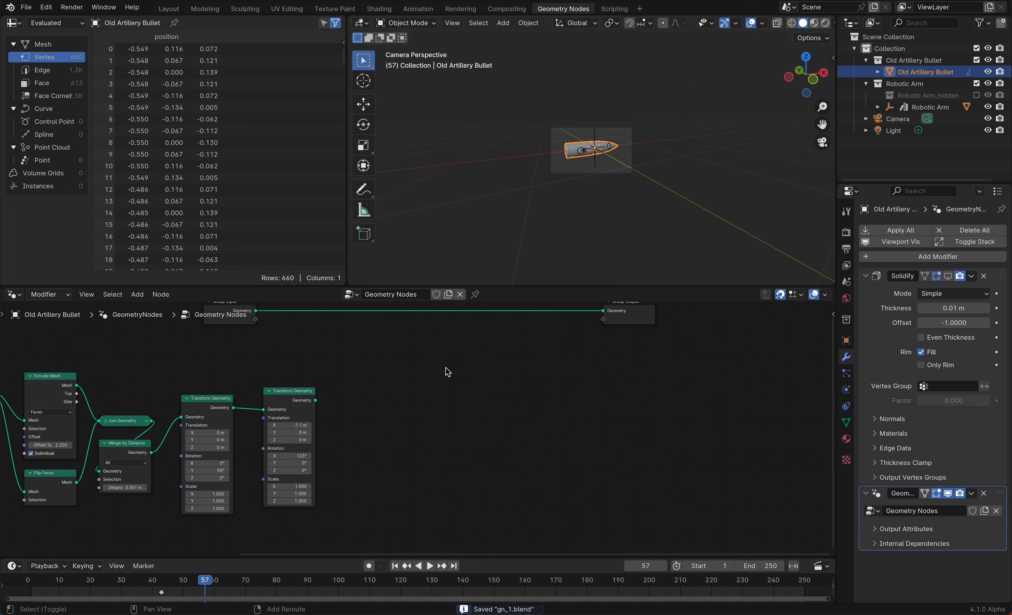
Add a Mesh Boolean node onto the link between Group Input and Group Output and save the file
key(shift+a)
text(mesh bool)
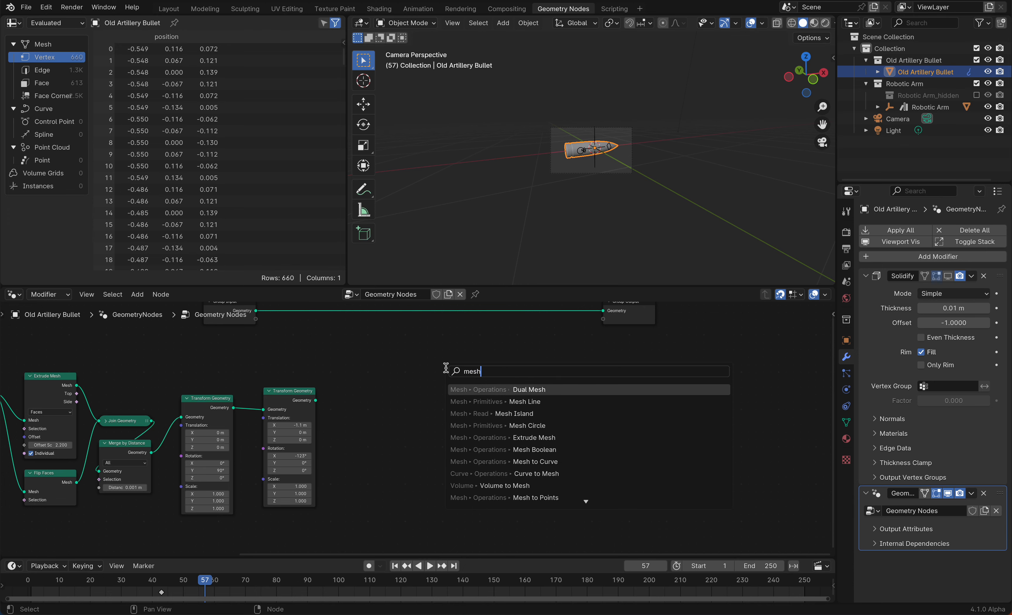
key(Return)
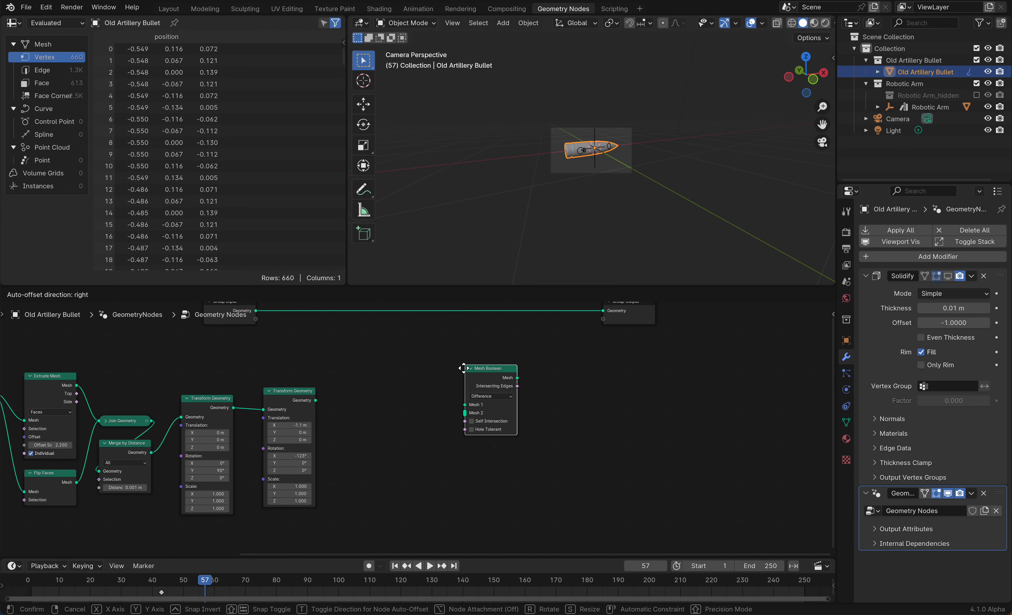
click(445, 307)
middle_drag(445, 307, 445, 442)
scroll(445, 442, down, 5)
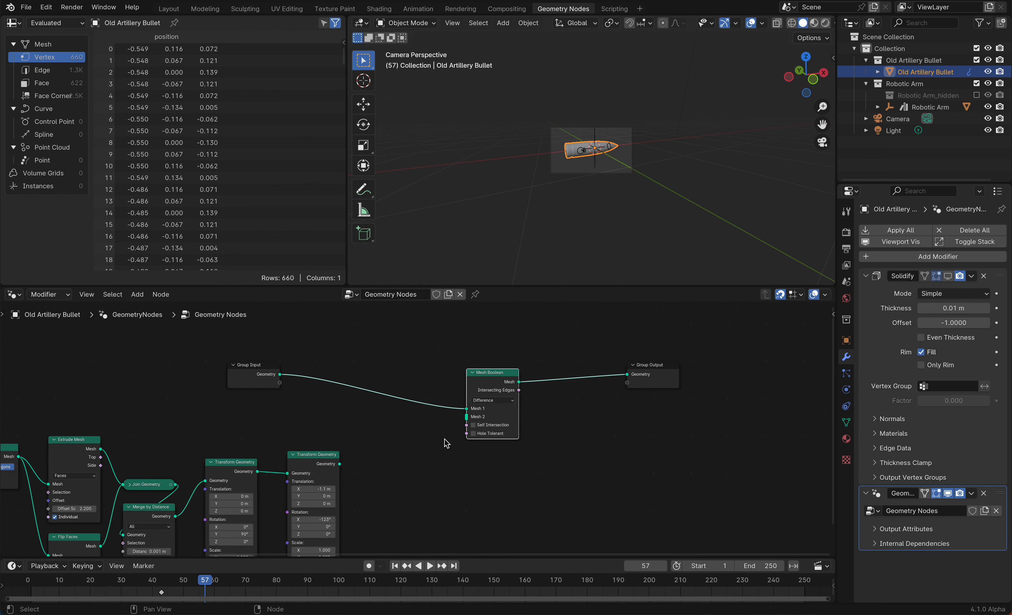
key(ctrl+s)
Connect the second Transform Geometry's output to the Mesh Boolean's Mesh 2 input
drag(350, 448, 476, 401)
scroll(567, 243, up, 6)
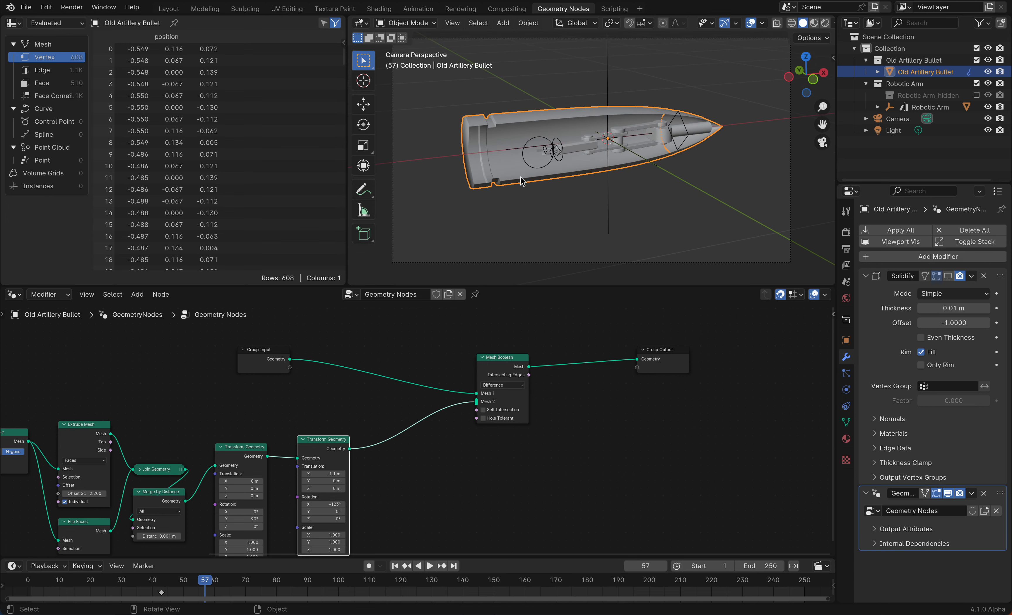
Orbit and zoom the viewport to examine the boolean cut through the bullet
scroll(521, 181, up, 5)
scroll(521, 181, down, 3)
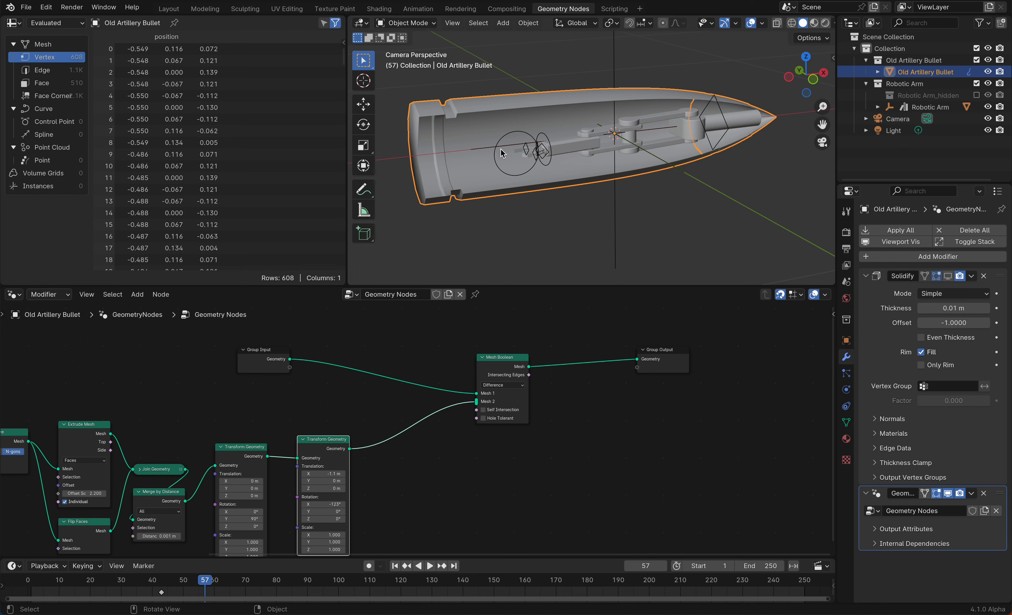
scroll(500, 154, left, 10)
scroll(501, 155, right, 5)
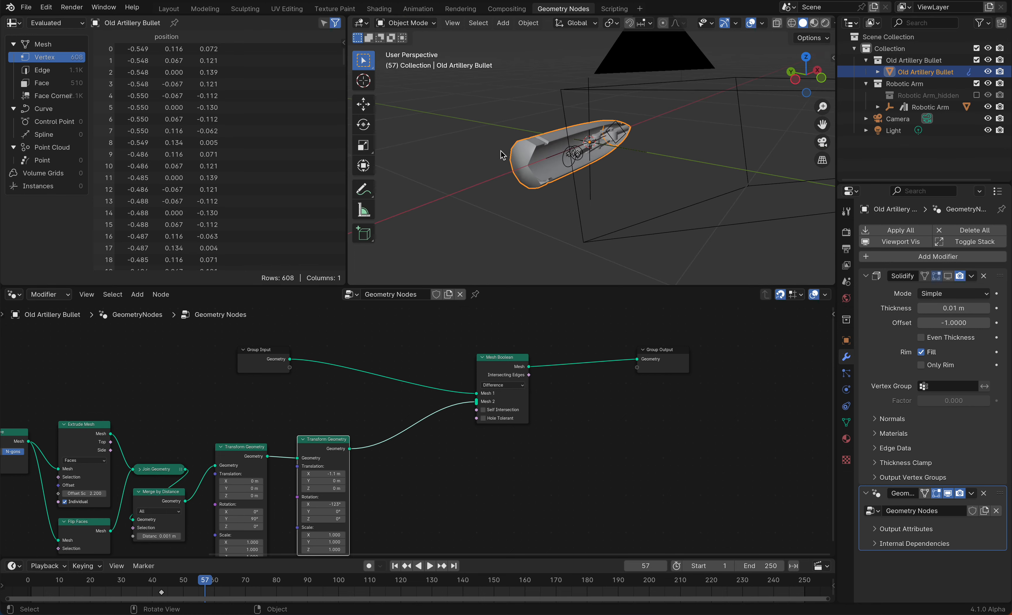
scroll(500, 155, right, 8)
scroll(501, 154, up, 5)
scroll(501, 155, right, 5)
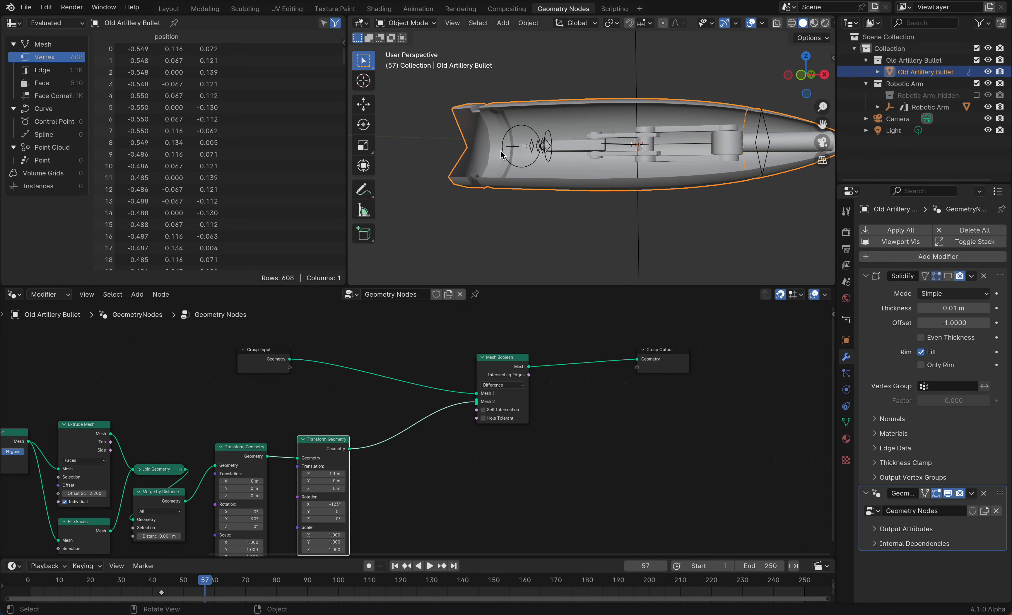
scroll(500, 155, right, 8)
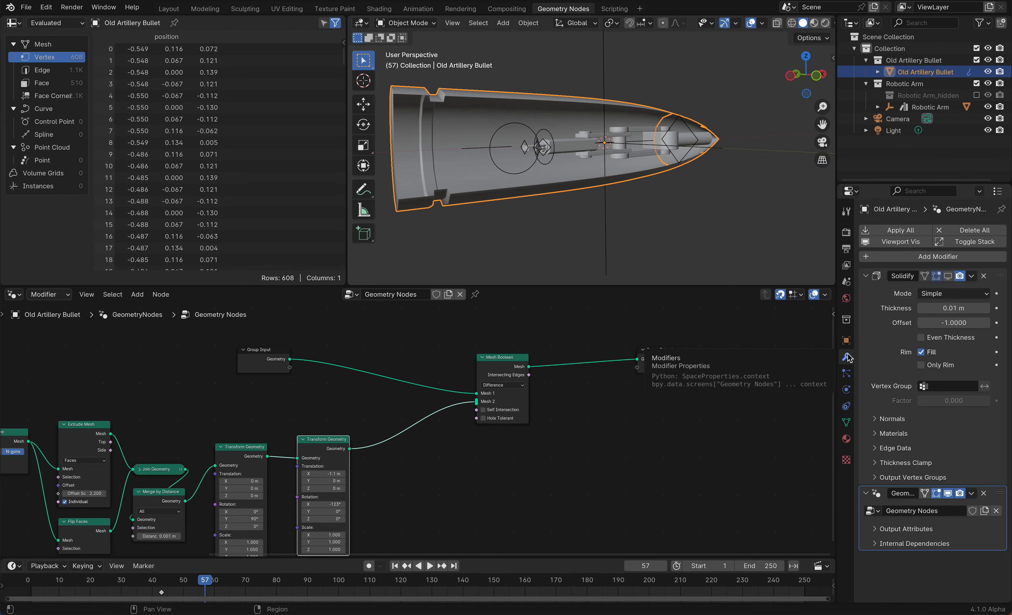
Set the Solidify modifier's offset to 0
click(948, 277)
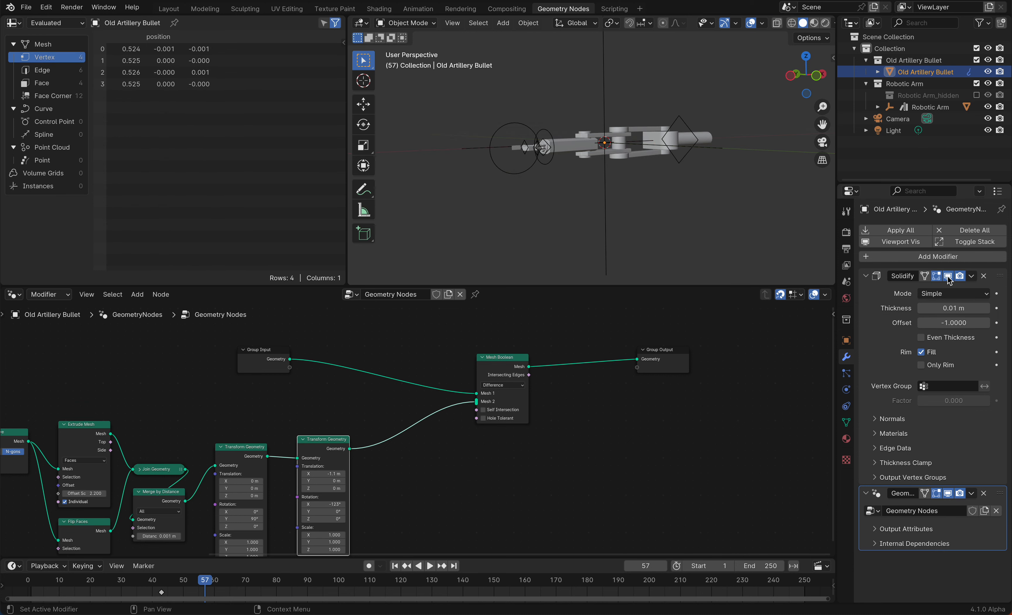
click(943, 319)
text(0)
key(Return)
Enable Self Intersection and Hole Tolerant on the Mesh Boolean node
click(944, 307)
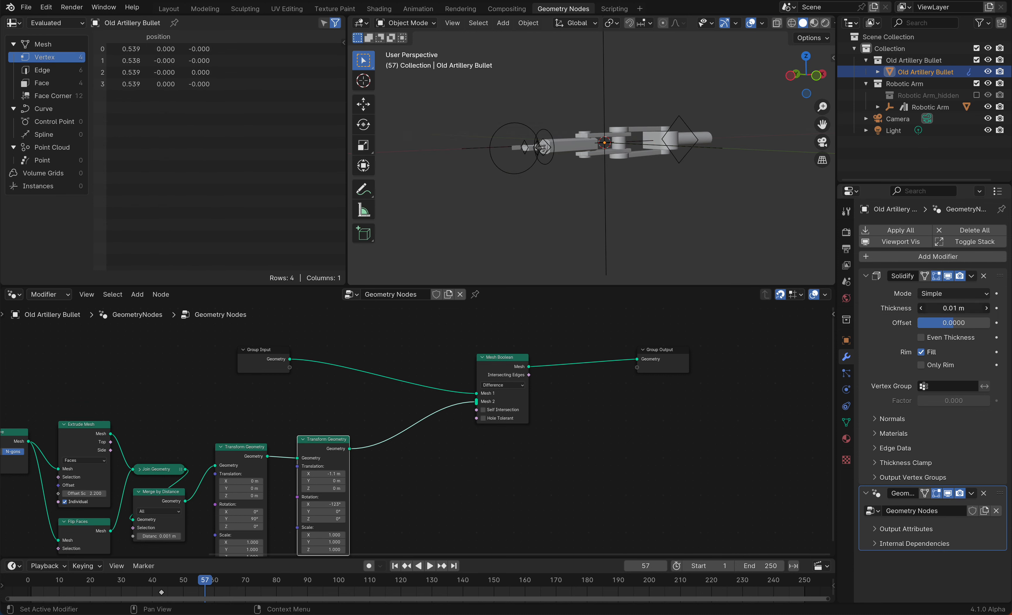
key(Return)
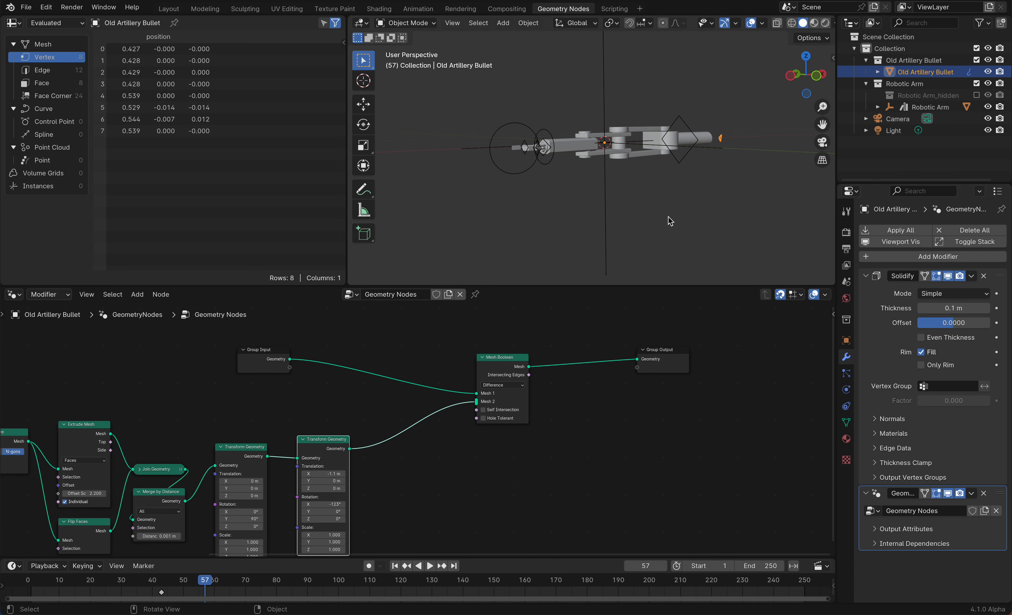
click(484, 410)
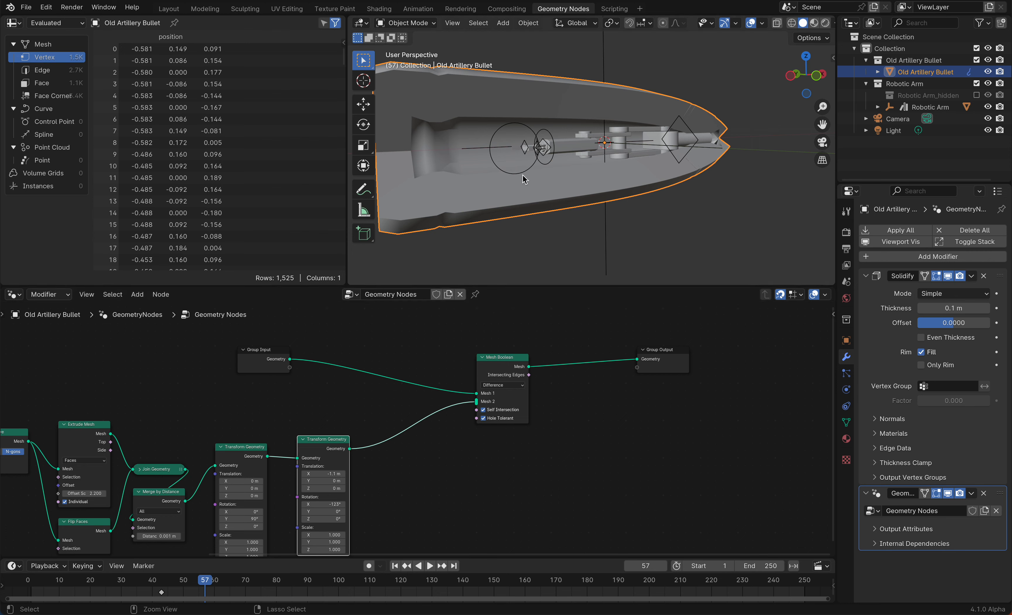
Set the Solidify modifier's thickness to 0.01 m
scroll(523, 174, down, 2)
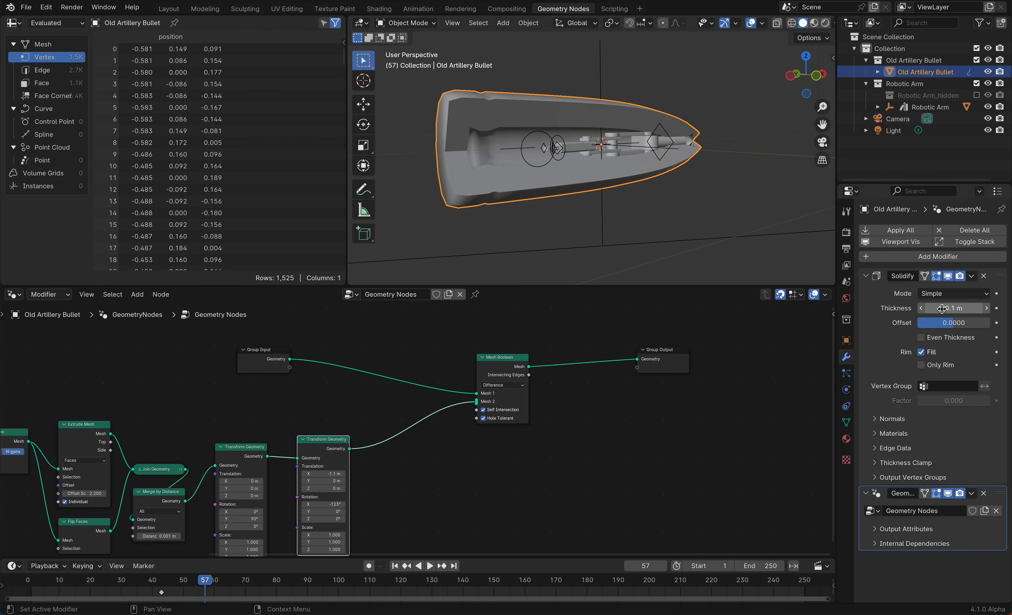
drag(940, 307, 942, 307)
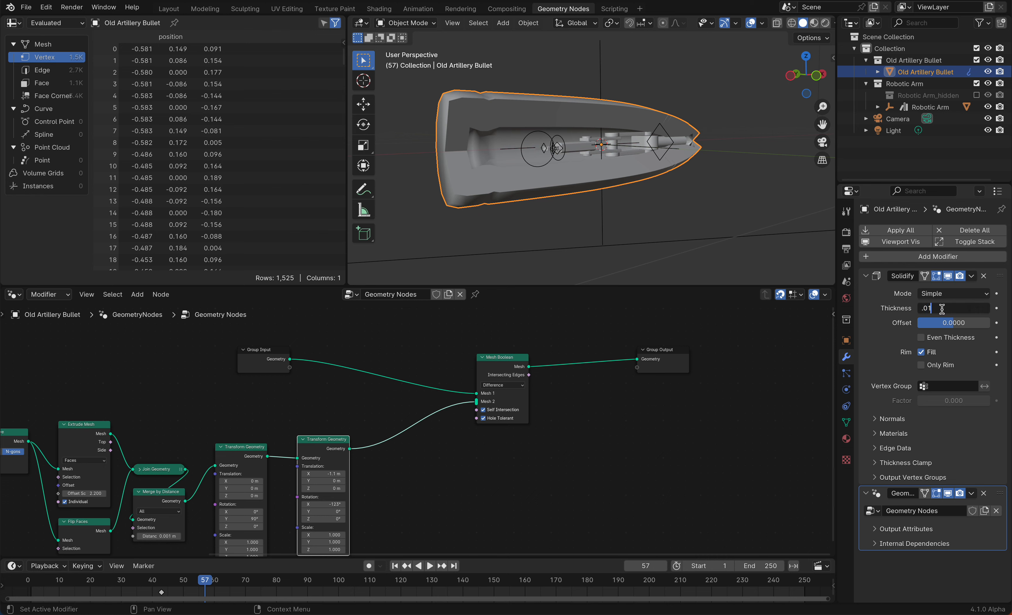
text(.01)
key(Return)
Switch the viewport to the camera view in Material Preview shading
scroll(570, 168, up, 2)
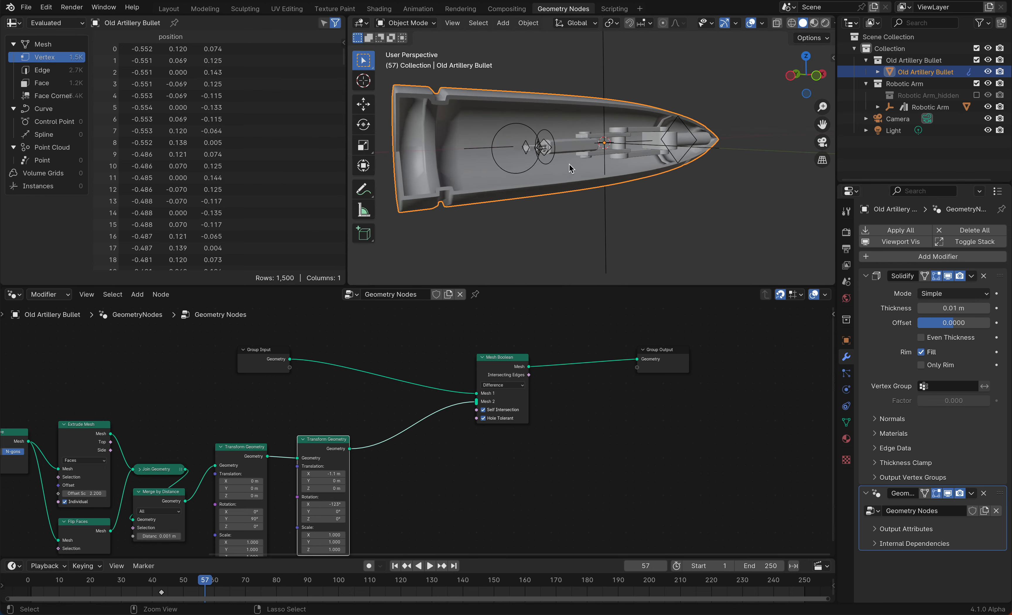
middle_drag(523, 198, 523, 197)
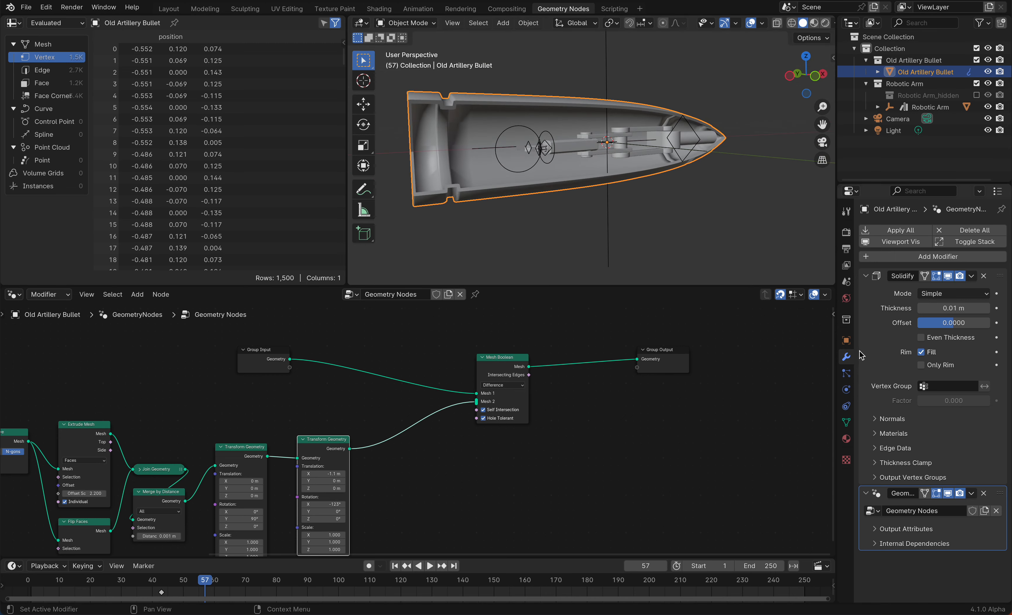
click(820, 143)
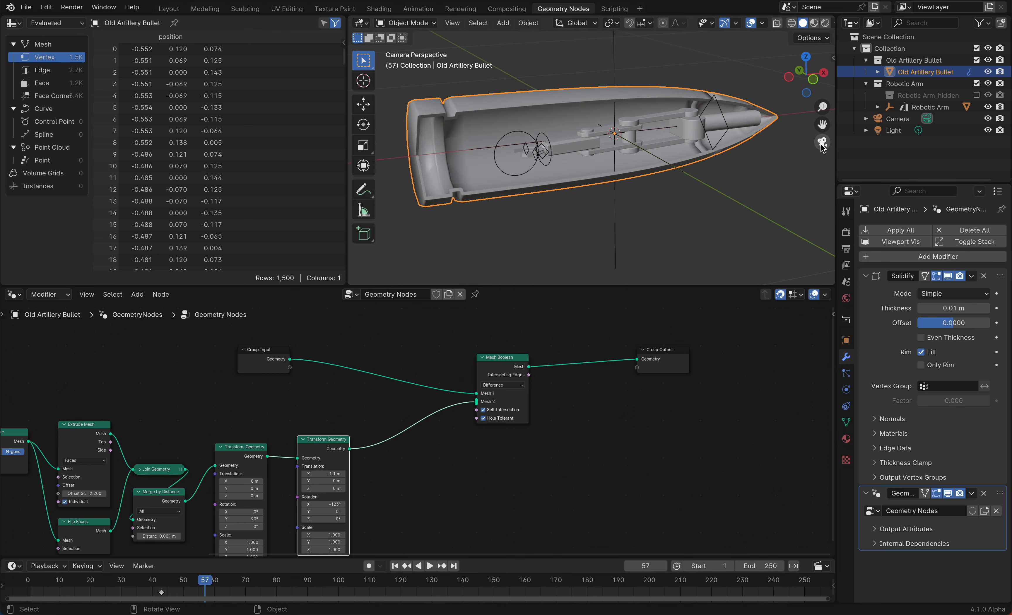
click(814, 24)
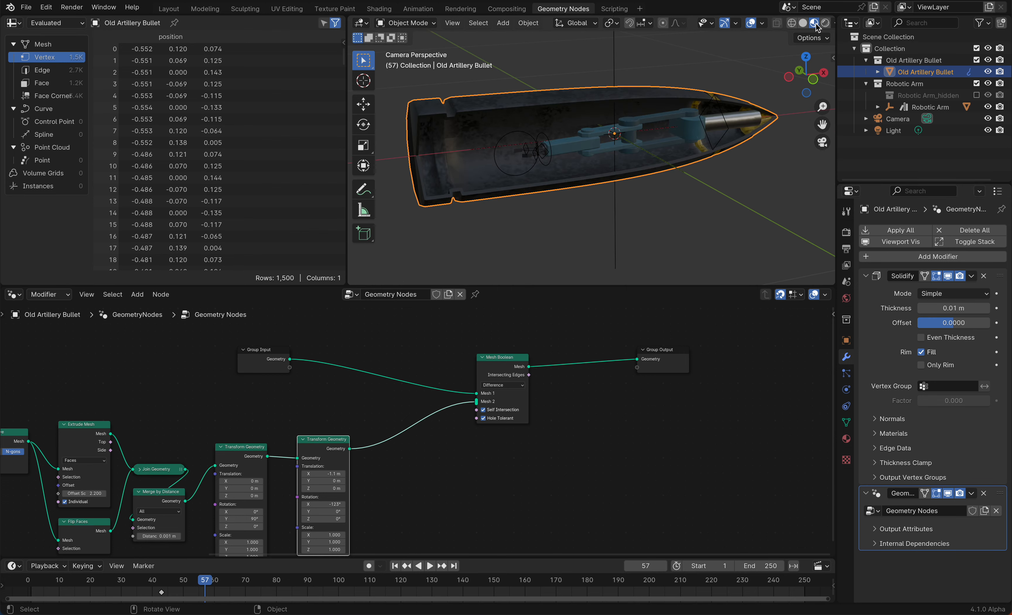
Zoom into the bullet's cut-open interior to inspect it, then save the file
scroll(477, 206, up, 4)
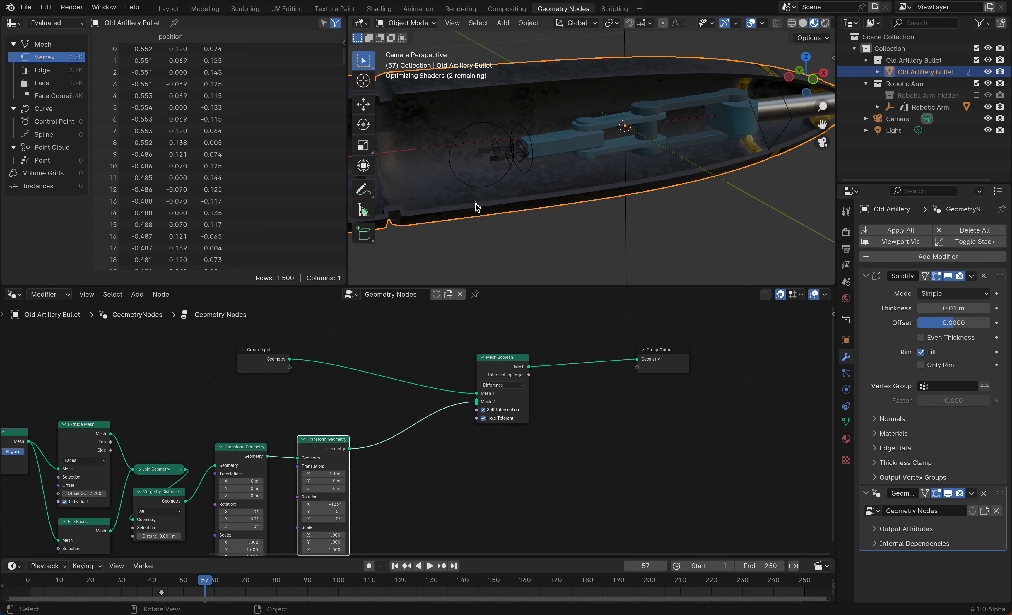
drag(453, 212, 733, 160)
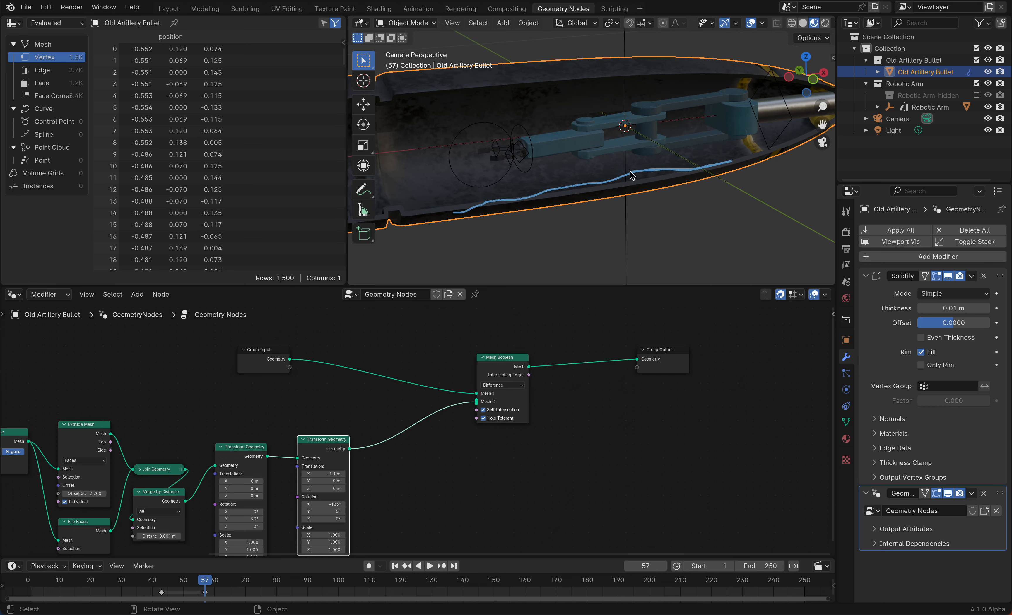
mouse_move(630, 175)
ctrl+mouse_down()
mouse_move(463, 203)
mouse_move(474, 210)
mouse_move(564, 190)
ctrl+mouse_up()
right_drag(565, 190, 738, 157)
scroll(738, 156, up, 3)
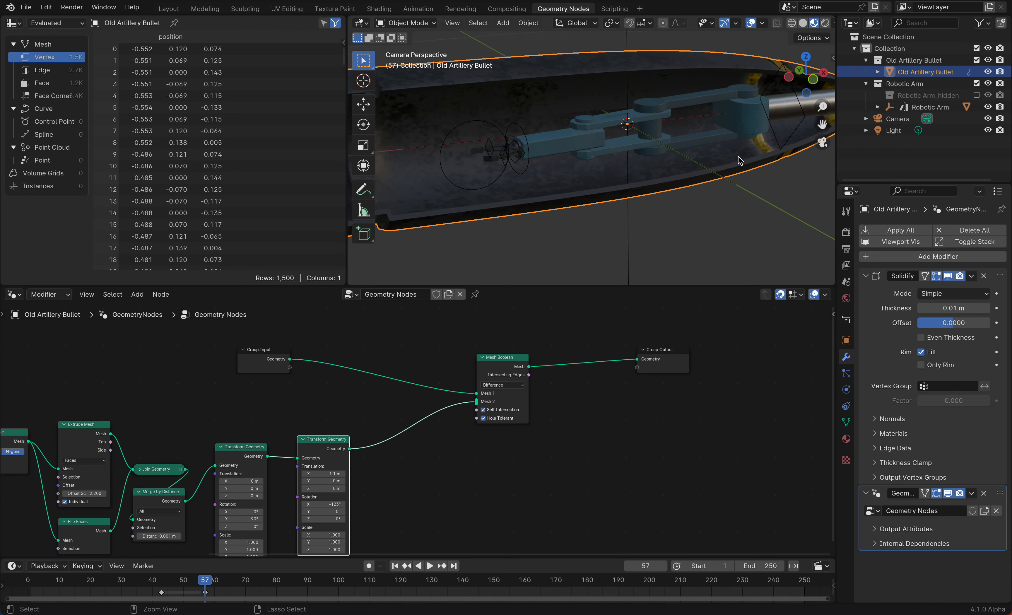
drag(738, 156, 739, 127)
scroll(740, 129, down, 5)
key(ctrl+s)
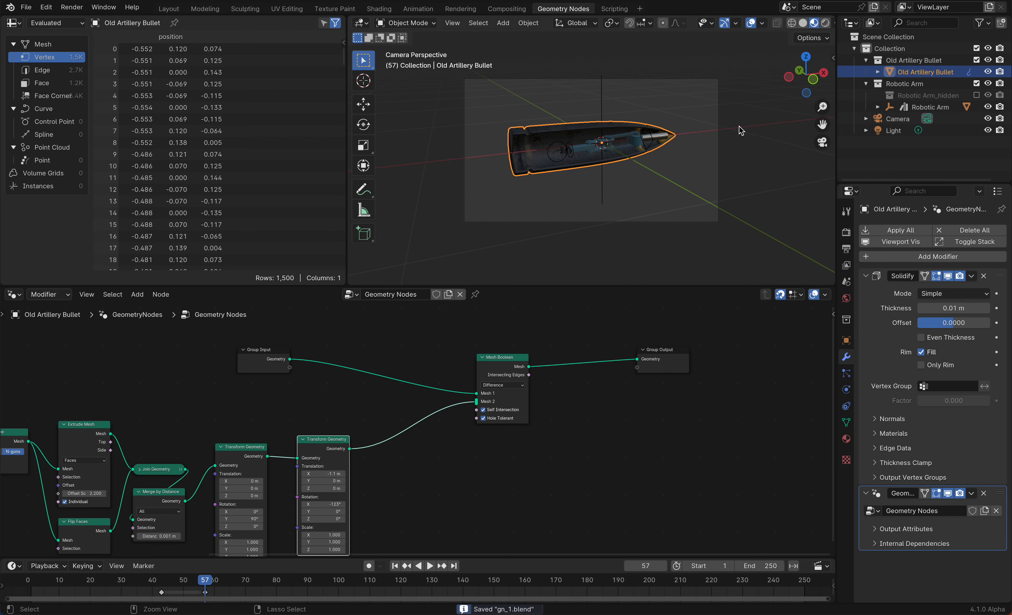
Insert a Set Material node between the second Transform Geometry node and the Mesh Boolean's Mesh 2 input
scroll(739, 129, up, 2)
scroll(739, 129, down, 2)
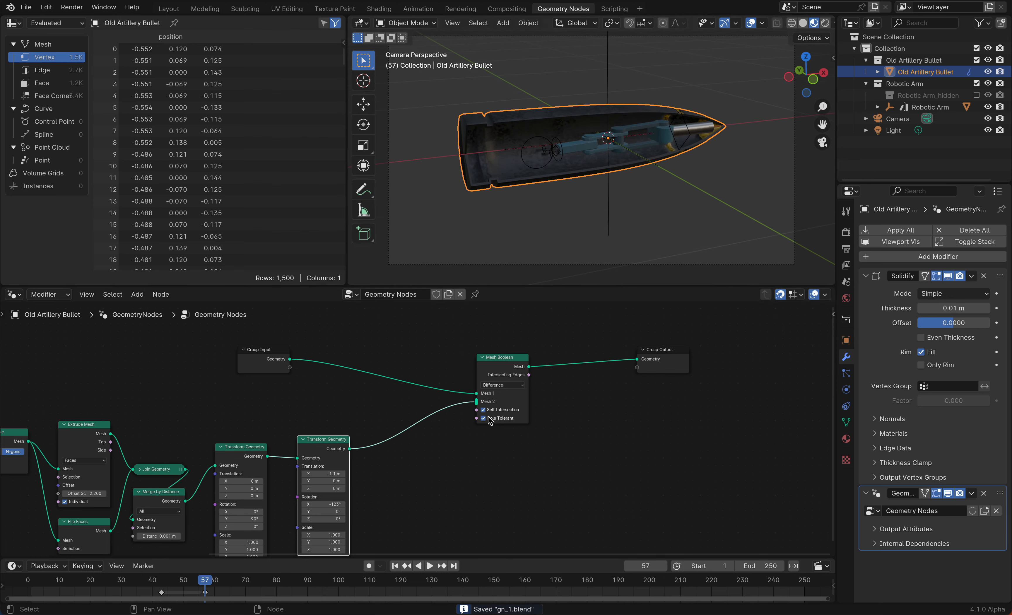
key(shift+a)
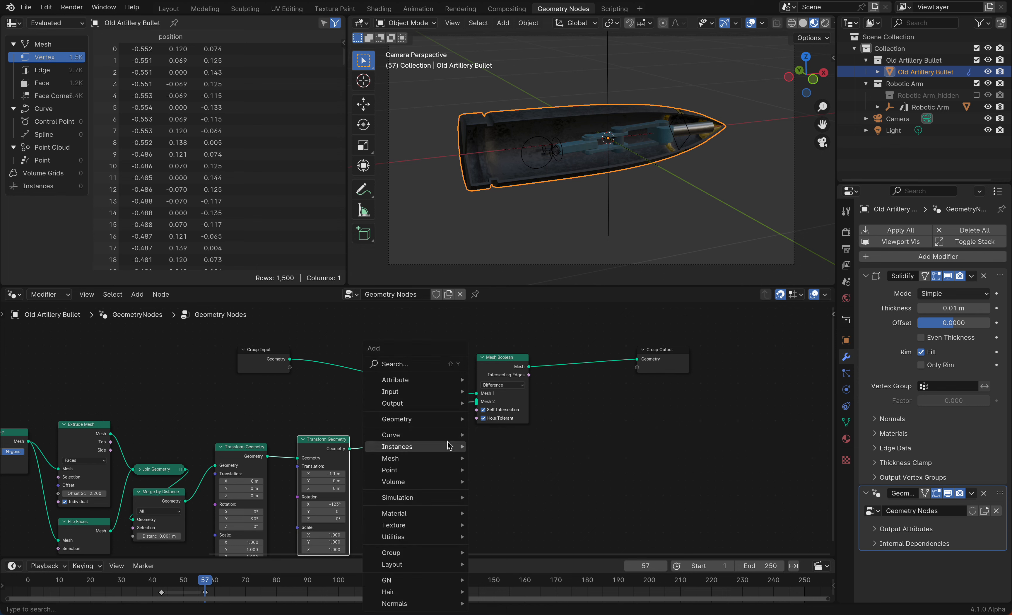
text(set mat)
key(Return)
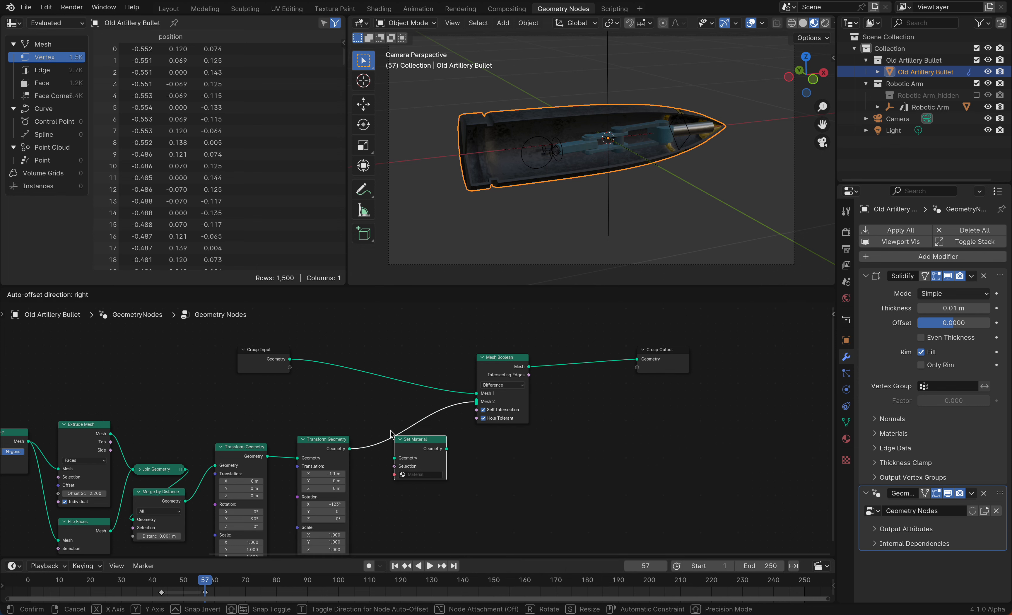
click(419, 432)
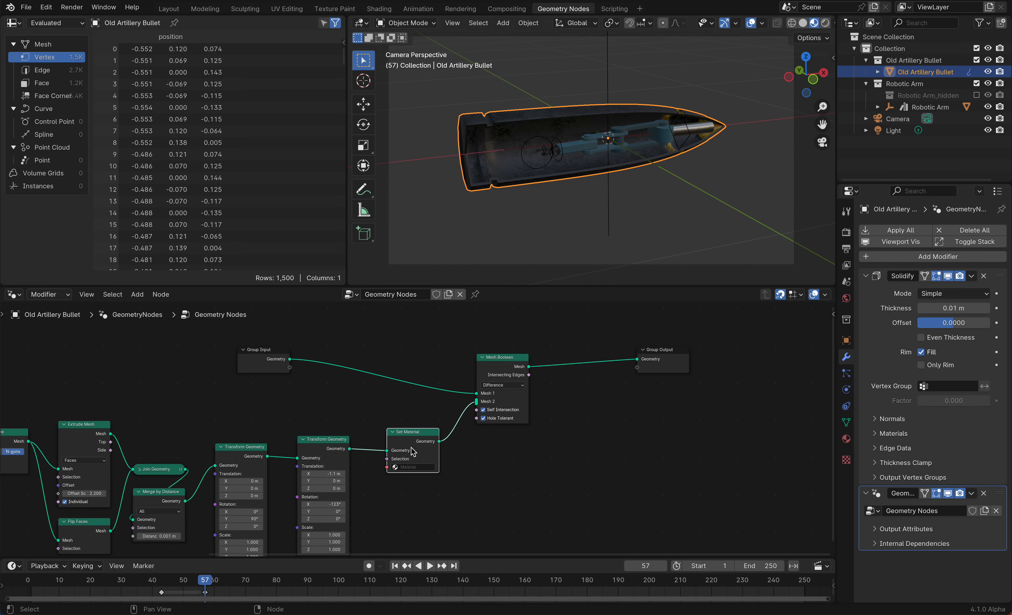
Switch to the Shading workspace, save, and create a new material in a new material slot on the bullet
click(380, 9)
key(ctrl+s)
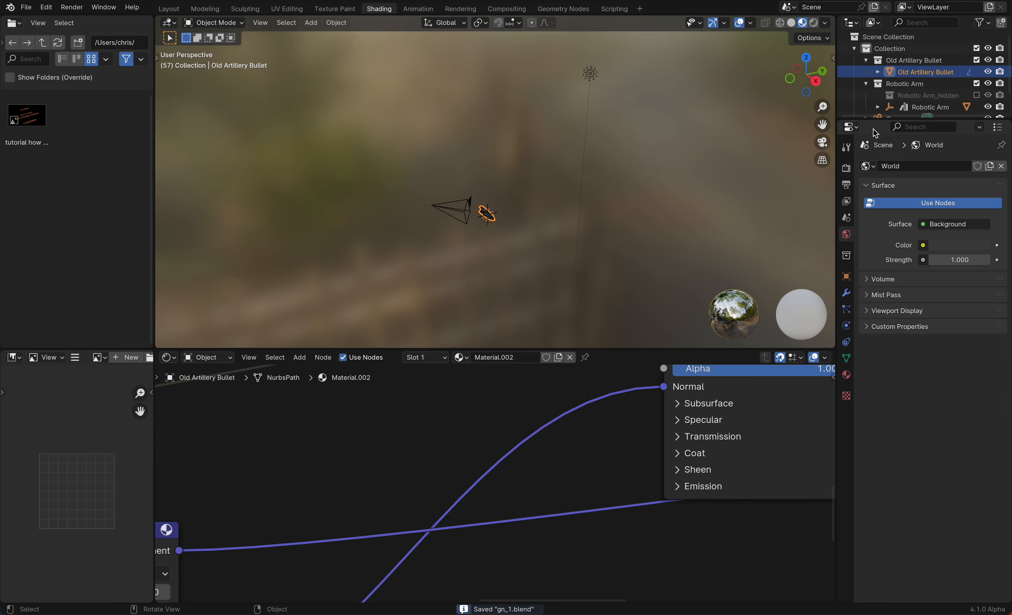
click(822, 142)
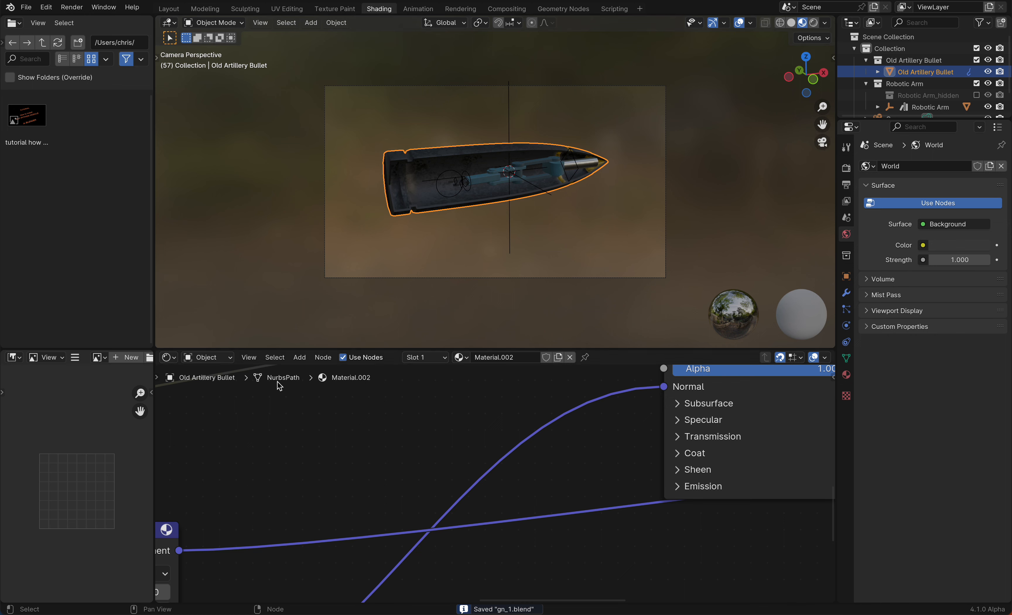
click(846, 375)
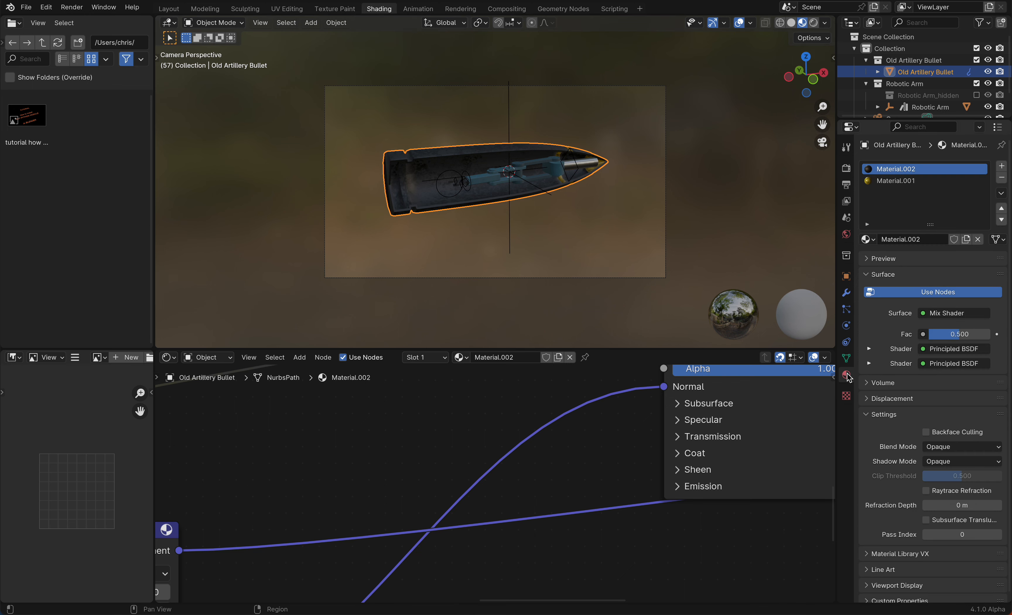
click(1003, 167)
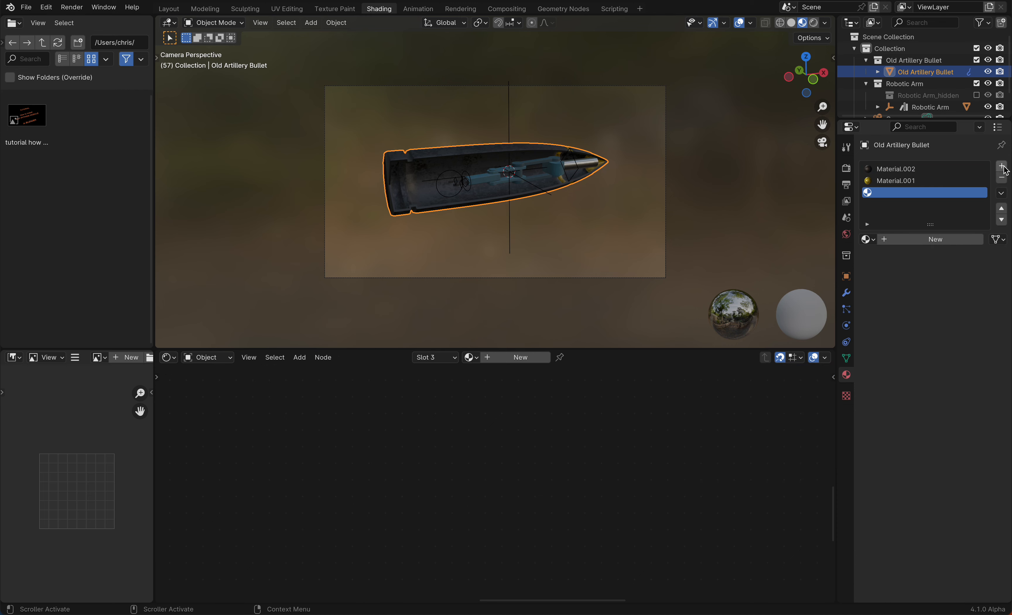
click(912, 239)
scroll(403, 476, down, 3)
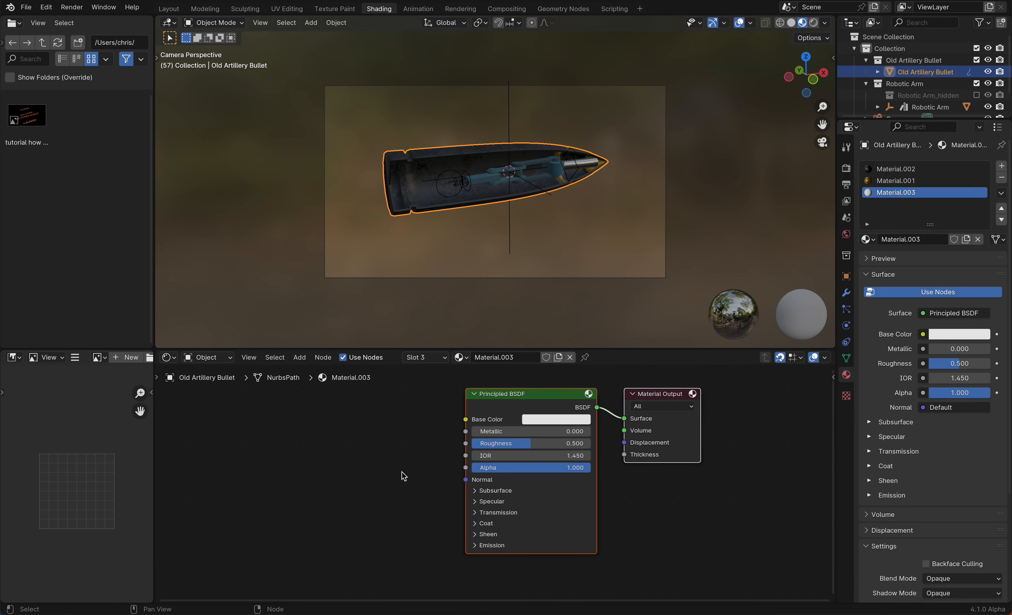
Add a Checker Texture node and connect its Color output to the Principled BSDF's Base Color
key(shift+a)
text(check)
key(Return)
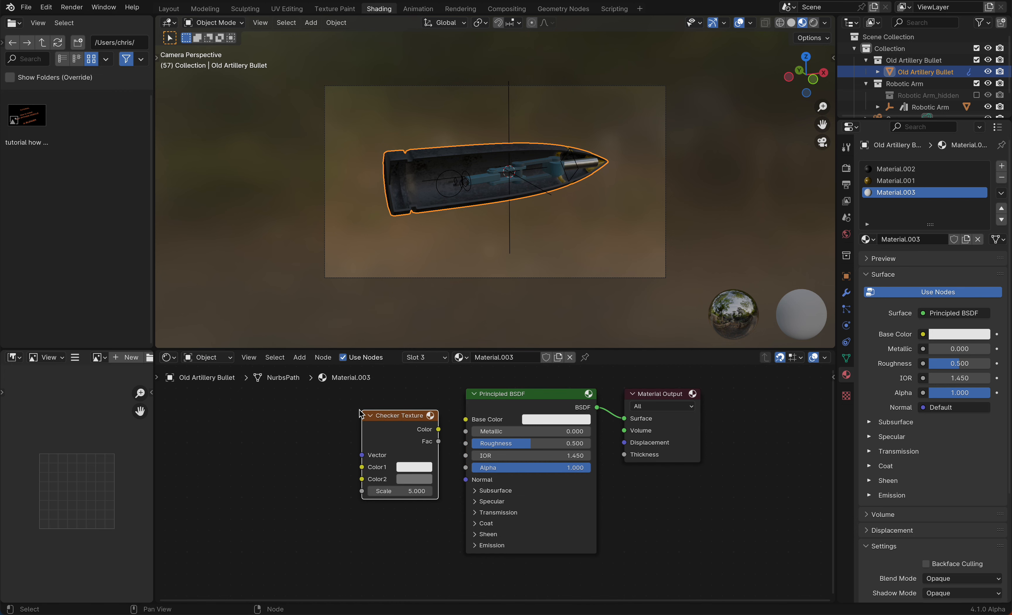
click(451, 423)
drag(438, 429, 466, 419)
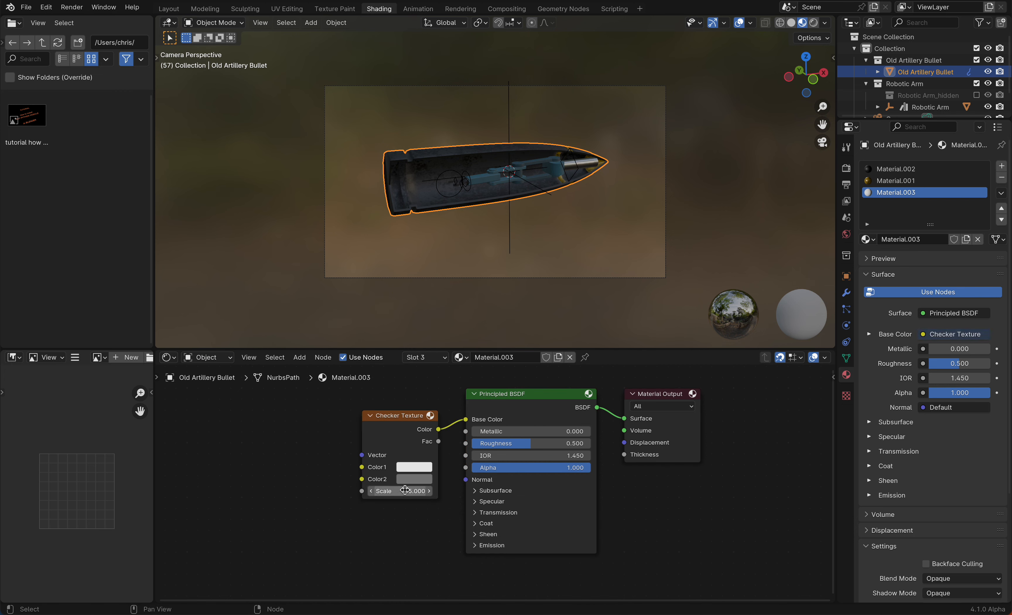
Set the checker texture's second color to red
click(415, 476)
click(459, 391)
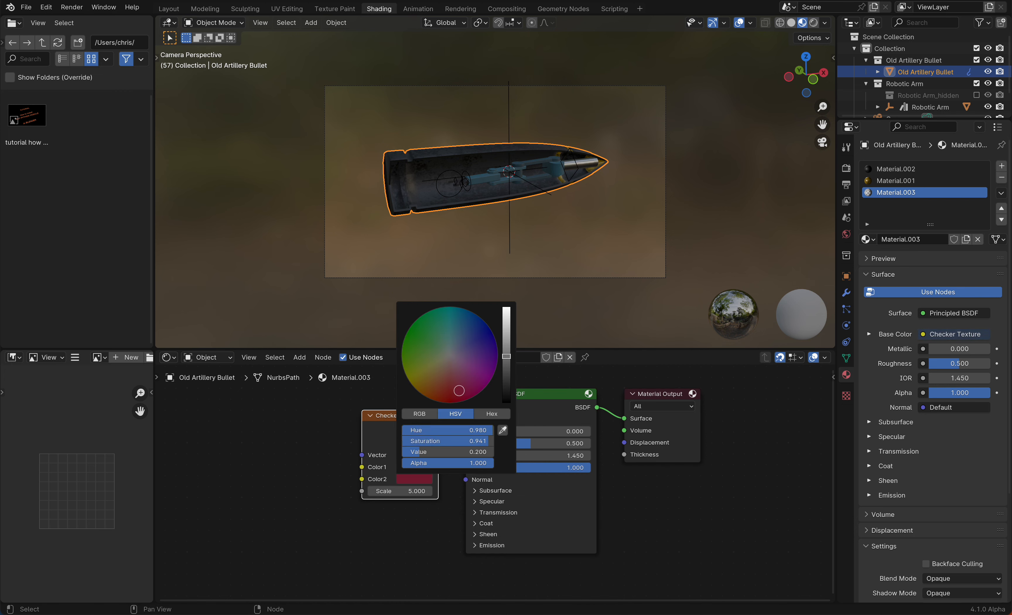
click(507, 310)
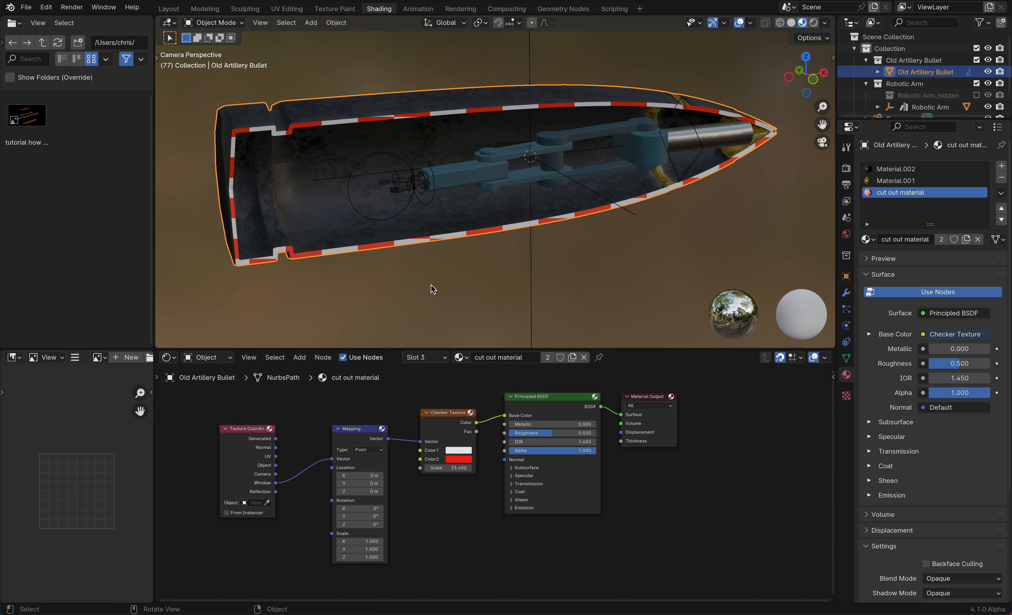
Play and stop the animation to preview the striped cut-out material
key(space)
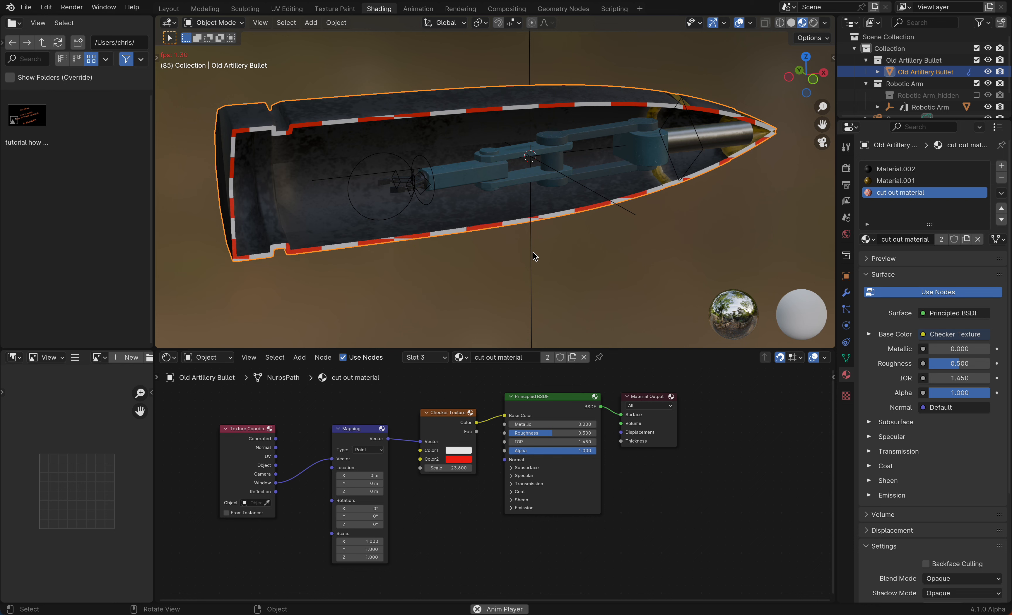
key(space)
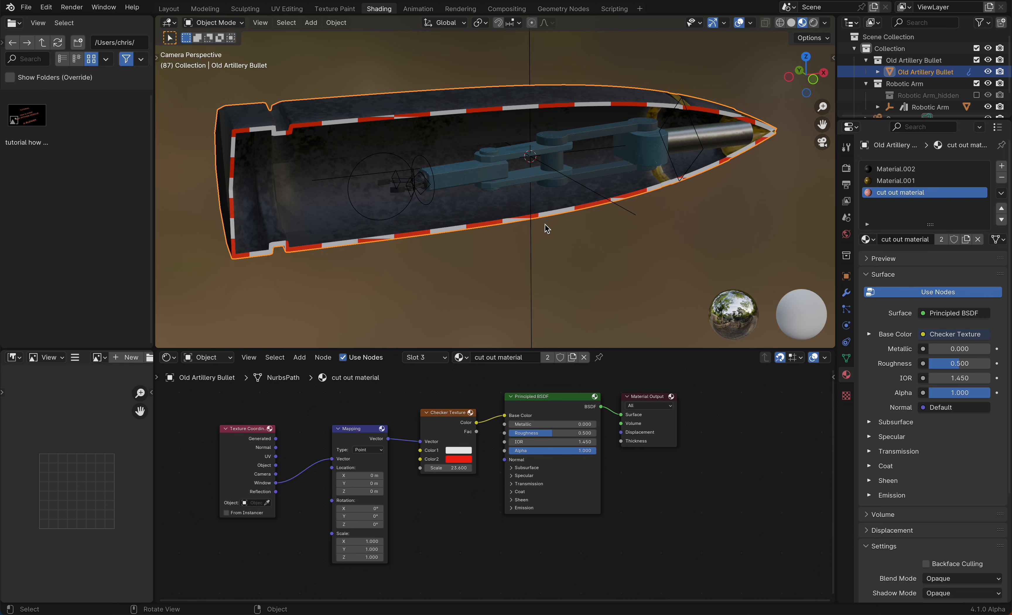
Return to the Geometry Nodes workspace and move the Group Output node slightly to the right
click(569, 9)
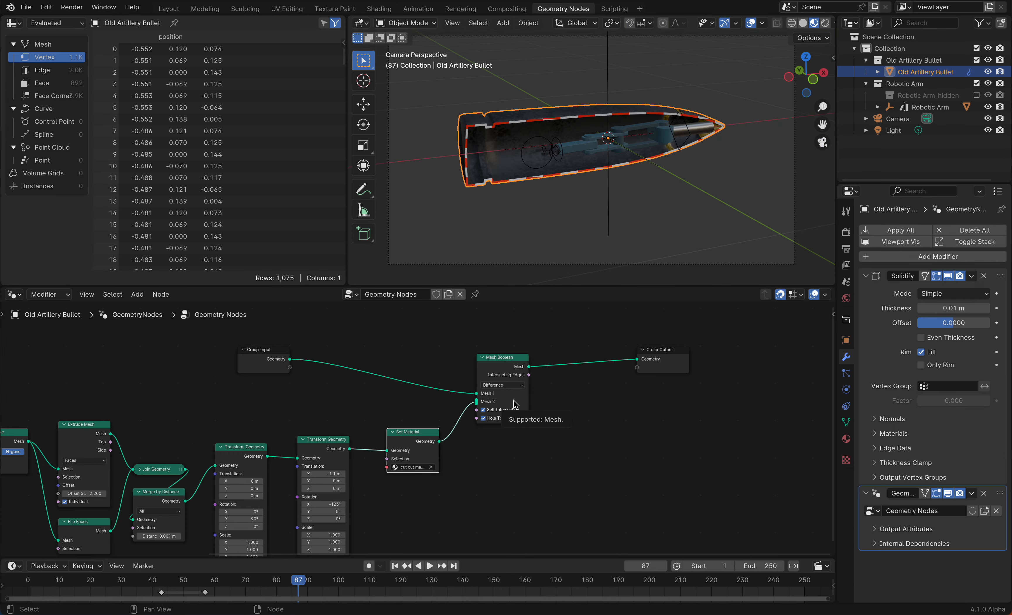
drag(673, 354, 698, 361)
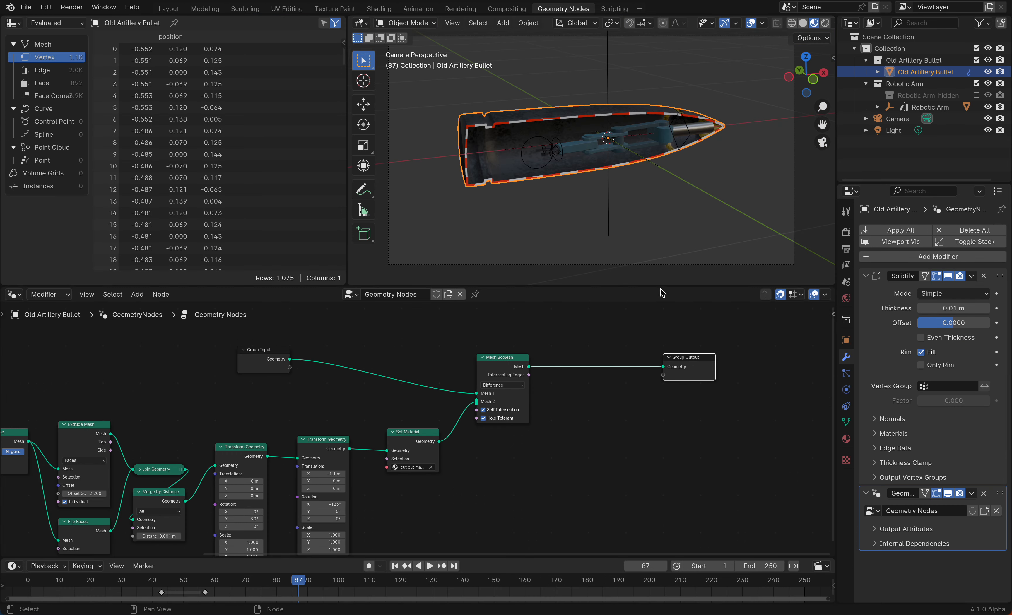
Orbit and zoom around the bullet and scrub through several frames to inspect the cut animation
middle_drag(630, 232, 638, 248)
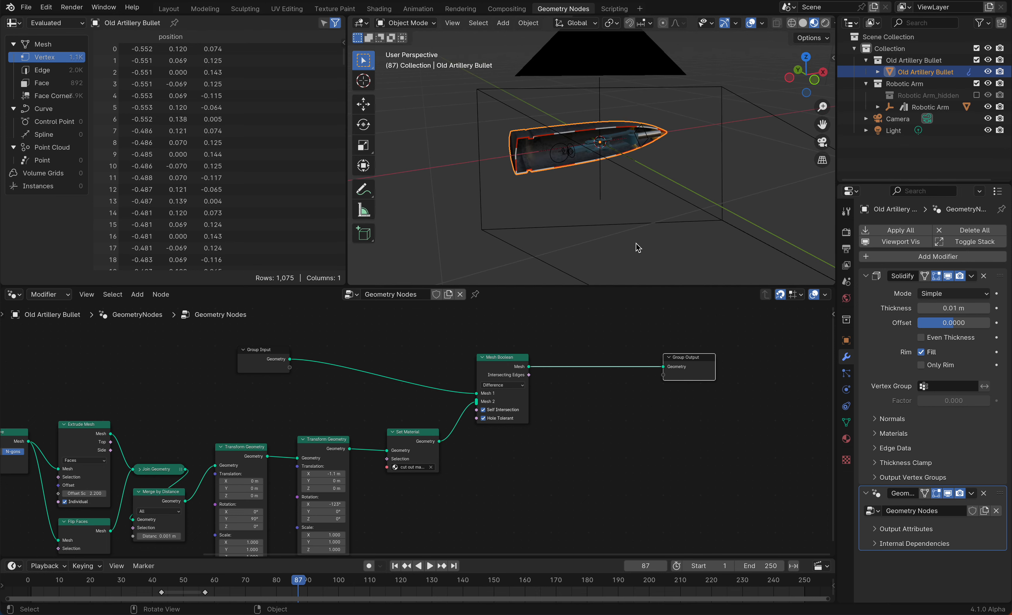
scroll(577, 163, up, 5)
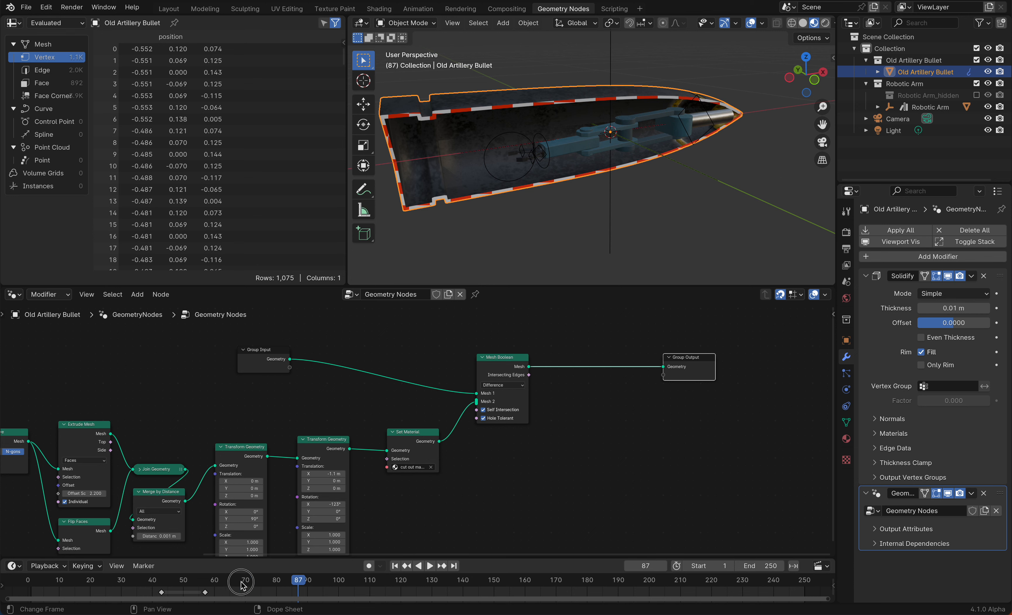
click(69, 586)
key(space)
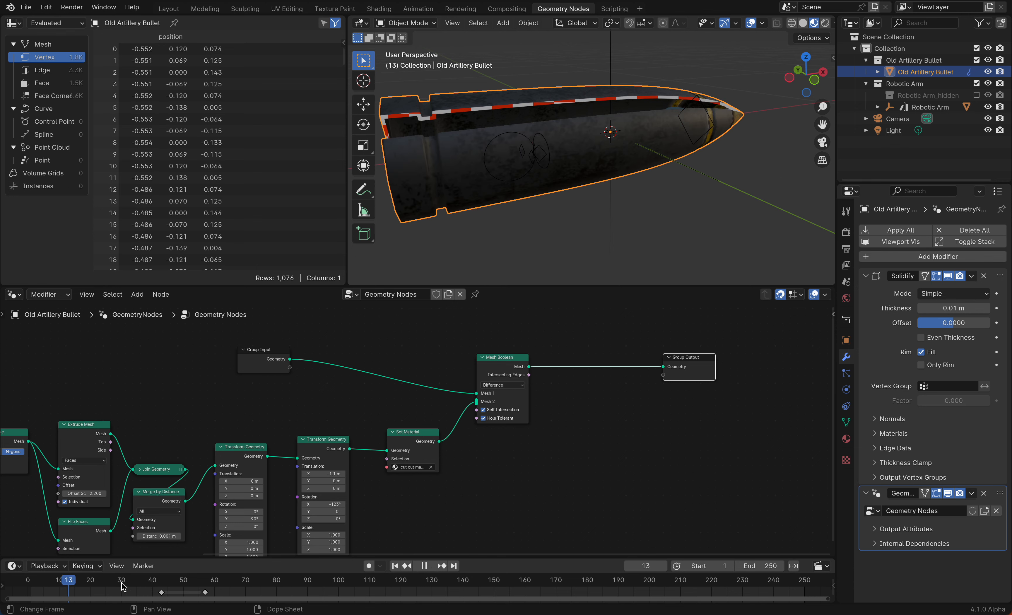
click(121, 585)
key(space)
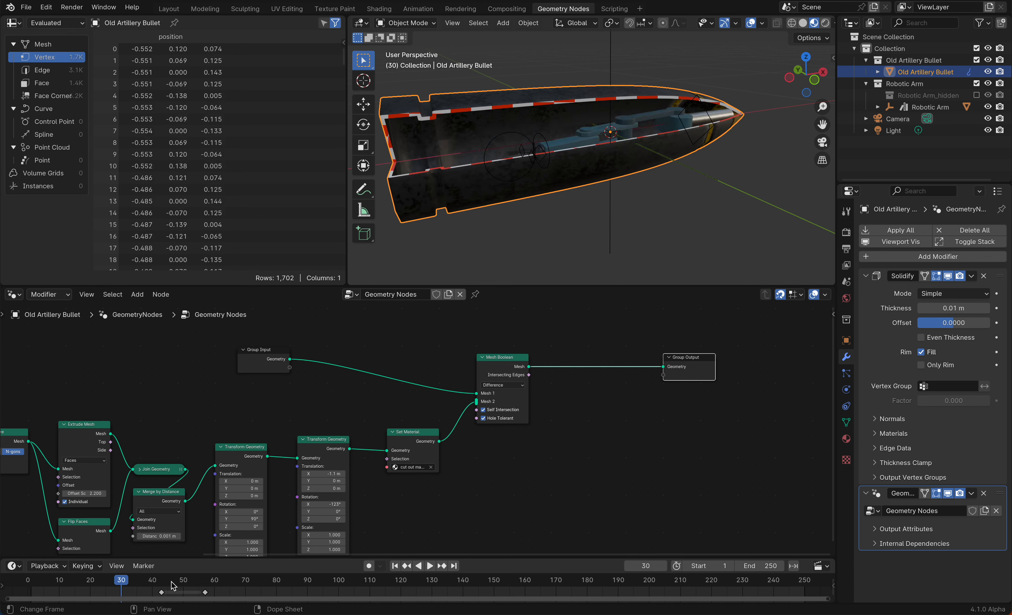
click(187, 584)
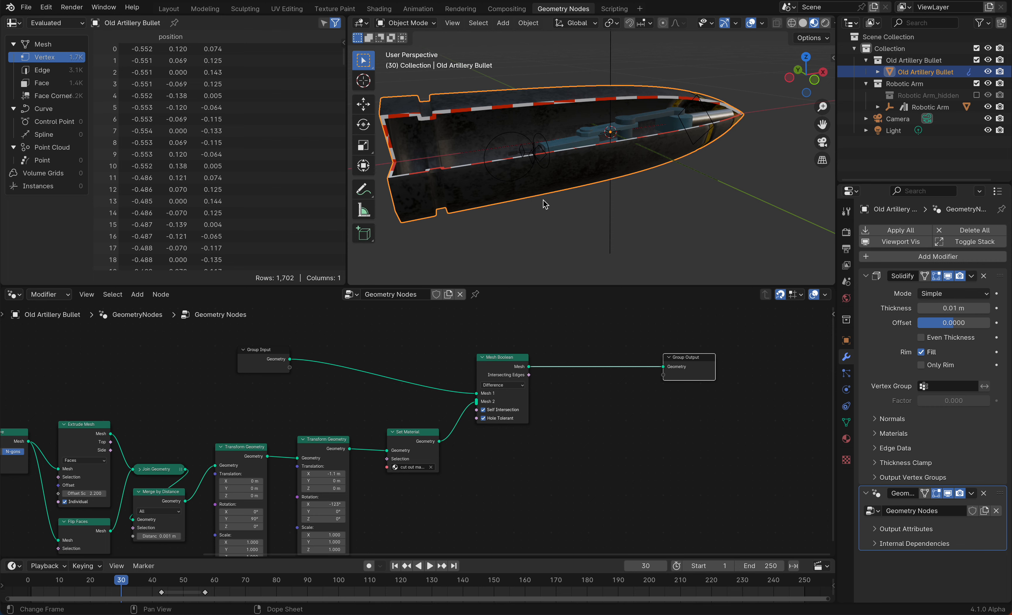
Enter Pose Mode on the robotic arm, move its IK control along X toward the bullet's tip, and keyframe it at frame 51
click(534, 171)
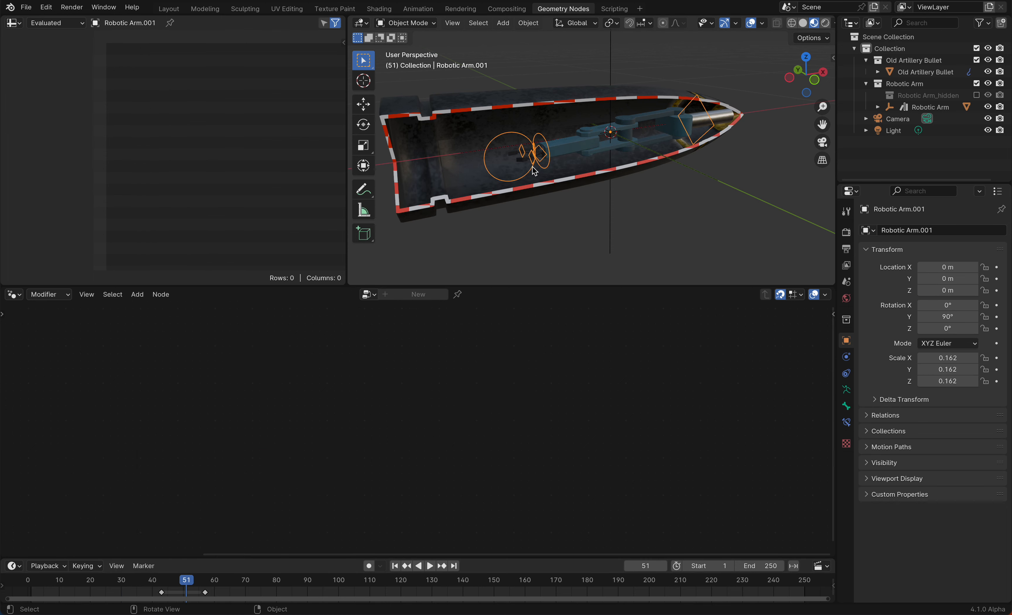
key(ctrl+Tab)
click(534, 171)
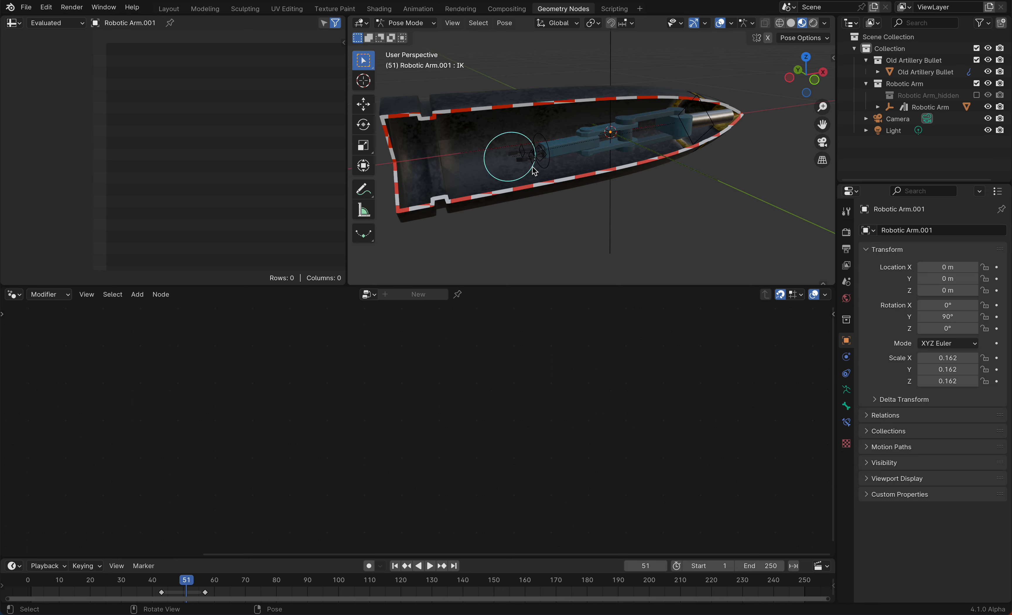
drag(535, 171, 577, 212)
key(g)
key(x)
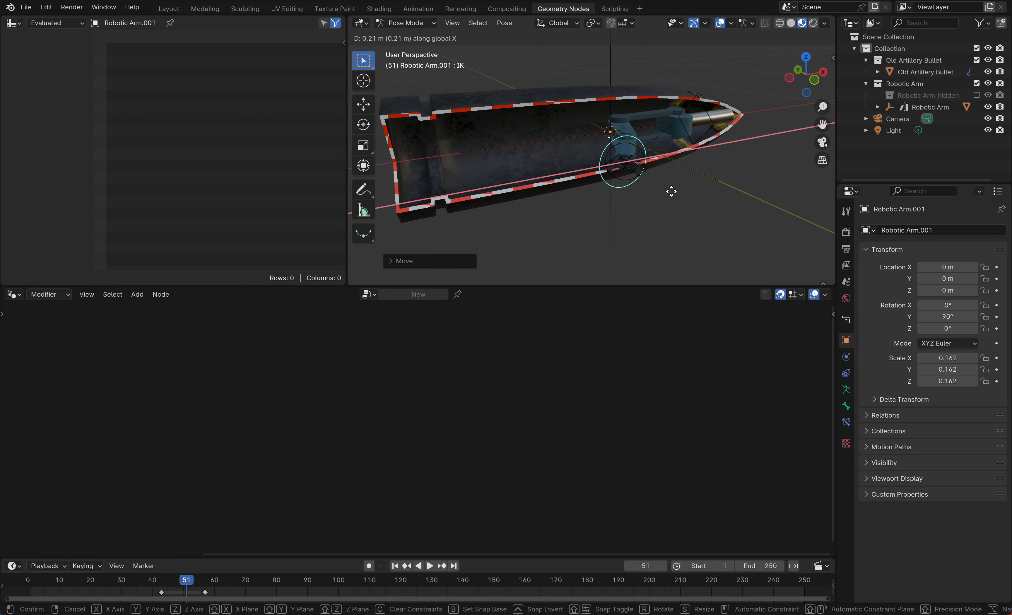
click(693, 193)
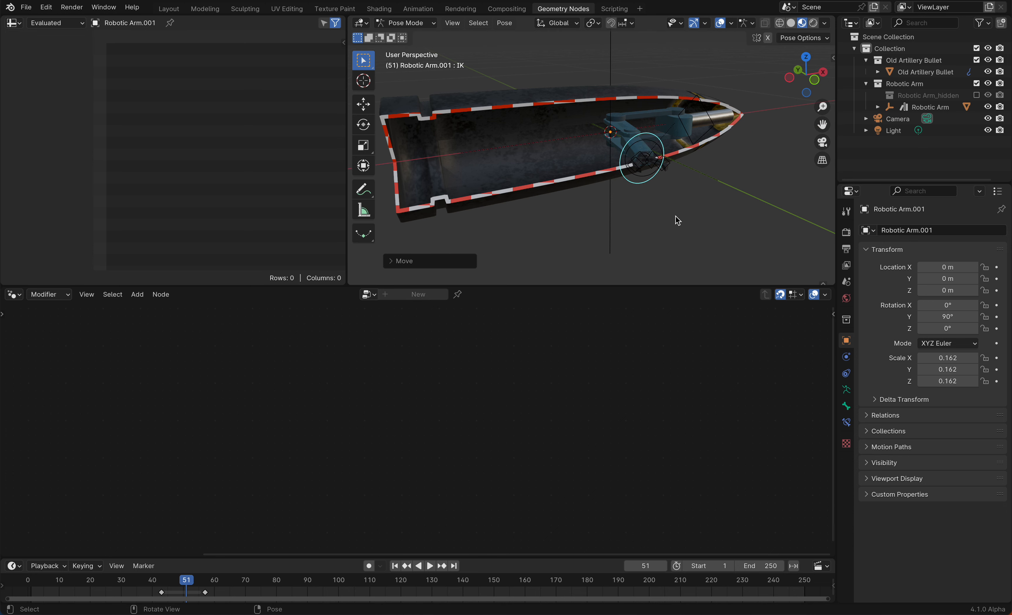
key(i)
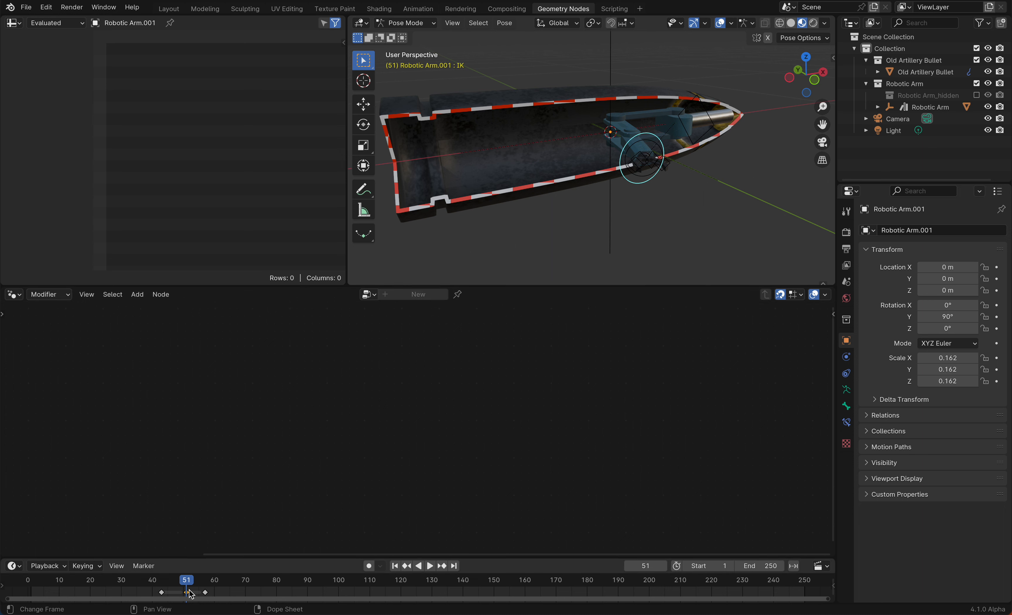
Jump to the first frame, save the file and play the animation
key(shift+Left)
key(ctrl+s)
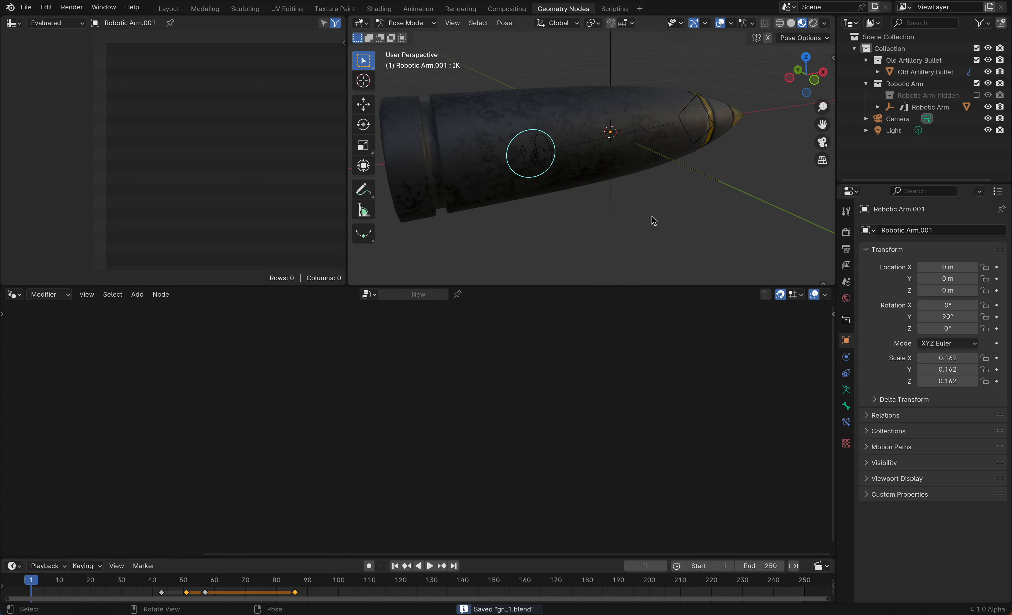
key(space)
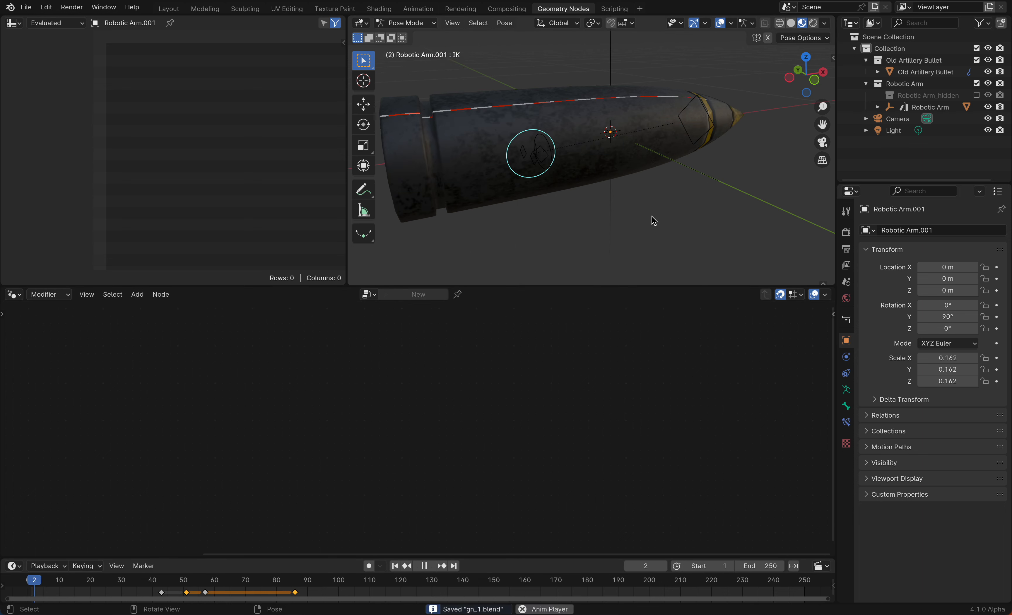